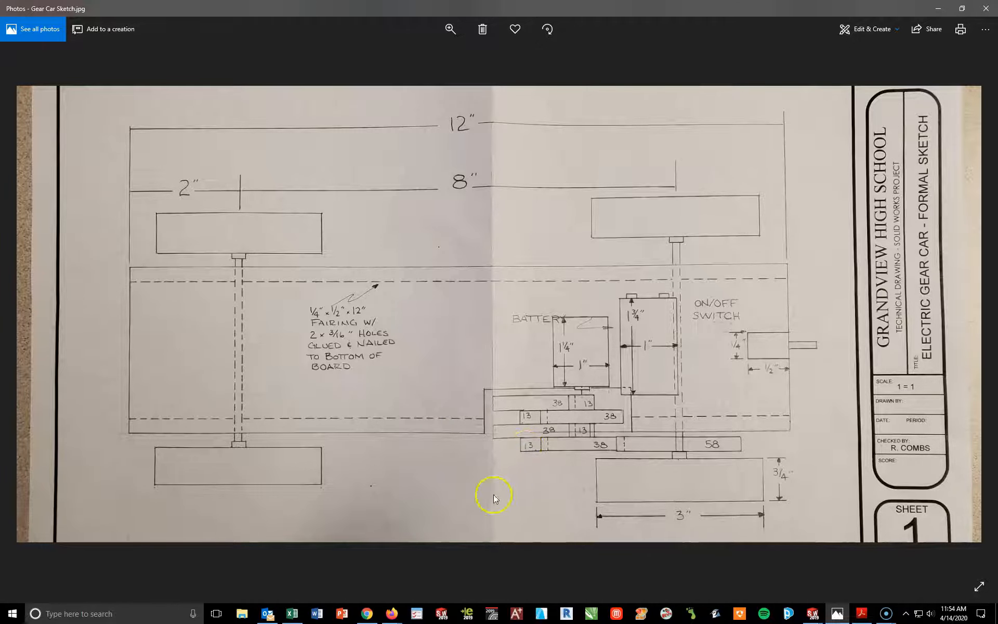
# Step: Switch to the empty Part1 document in SOLIDWORKS and start a sketch on the Top Plane
pyautogui.click(814, 613)
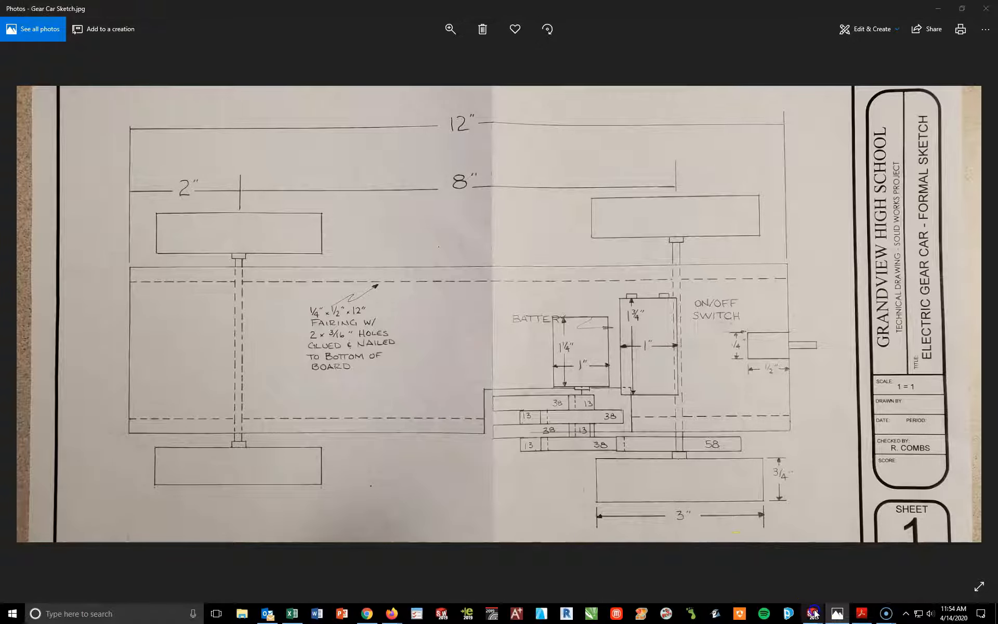
pyautogui.moveTo(772, 579)
pyautogui.click(860, 568)
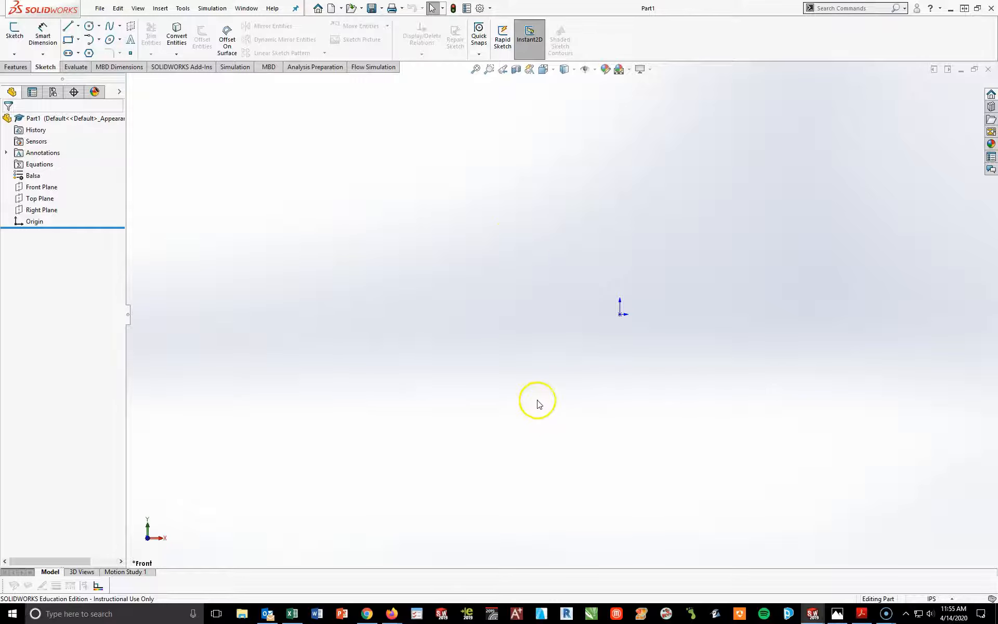
pyautogui.click(24, 203)
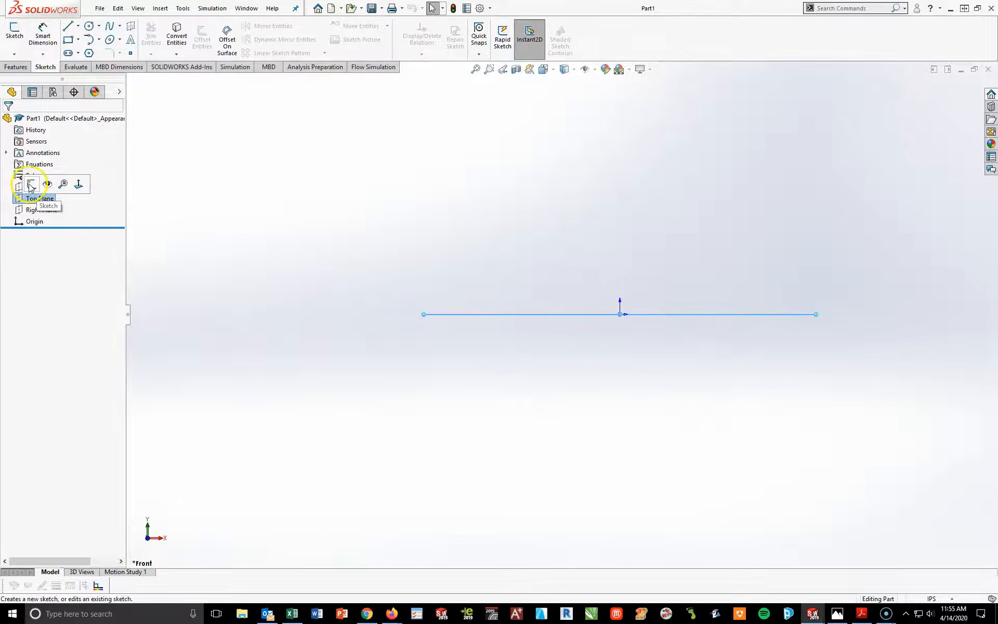
pyautogui.click(31, 186)
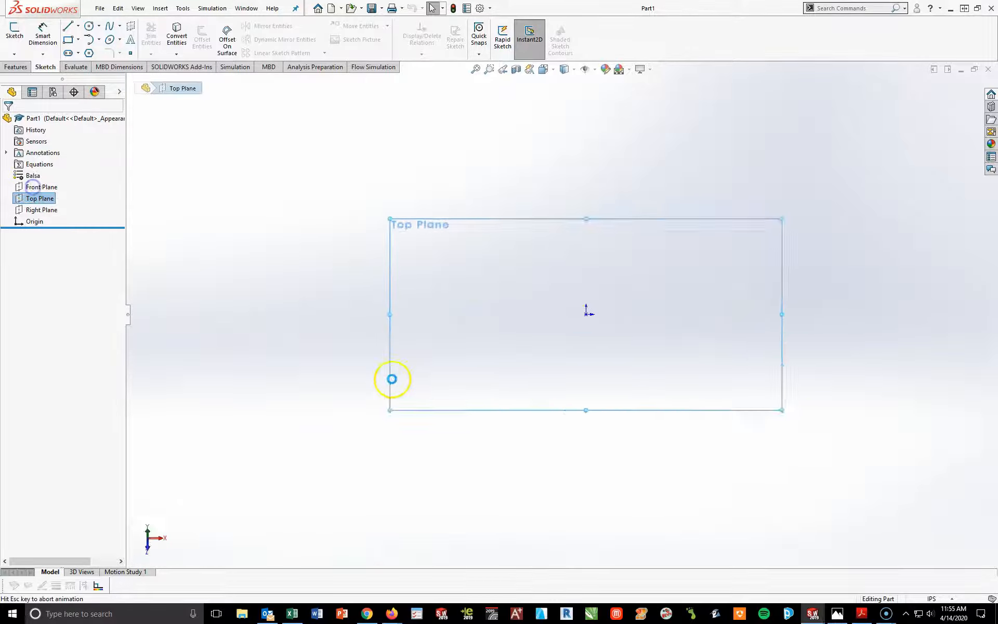
pyautogui.click(68, 39)
pyautogui.click(562, 314)
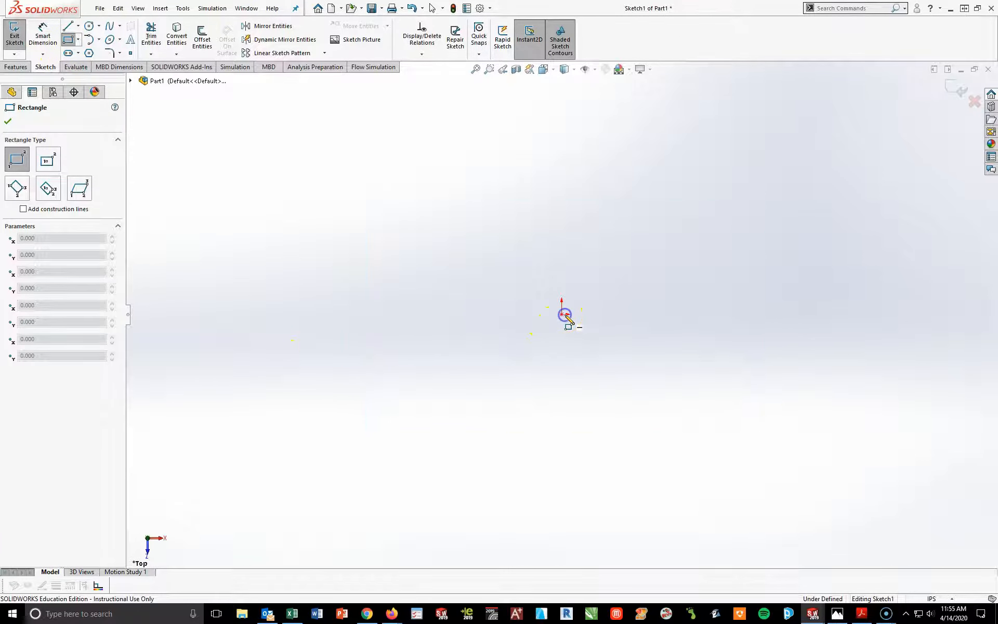
pyautogui.press('Escape')
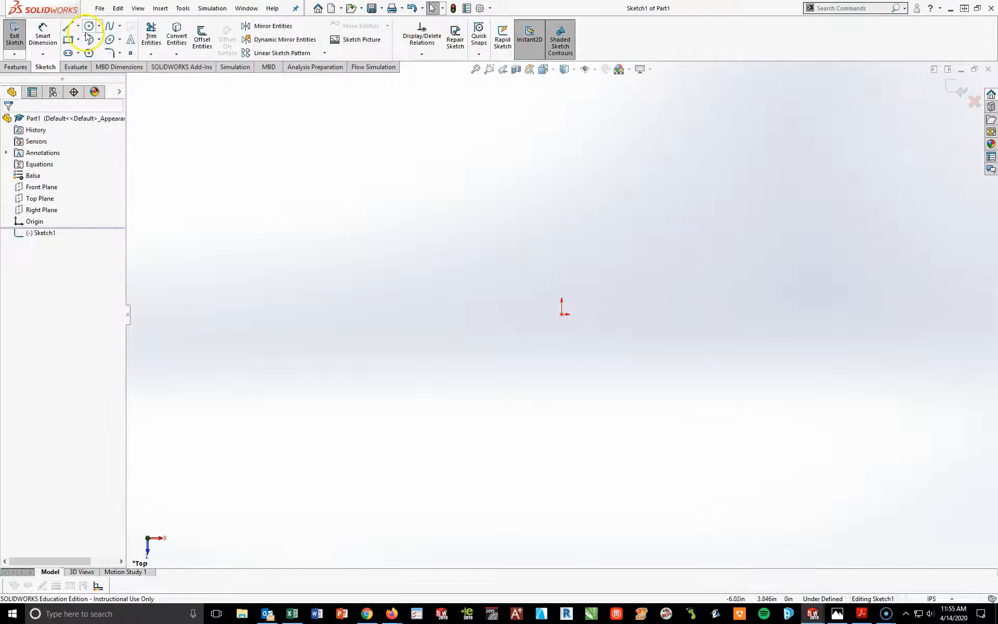
# Step: Sketch a corner rectangle starting at the origin, about 5.88 in long and 1.68 in wide
pyautogui.click(68, 39)
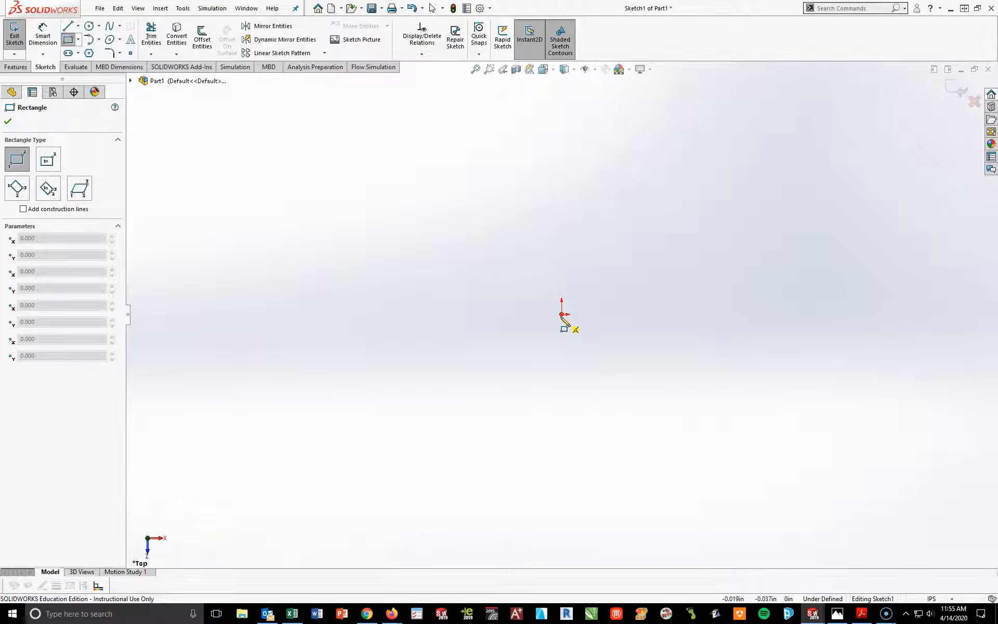
pyautogui.click(561, 315)
pyautogui.click(890, 220)
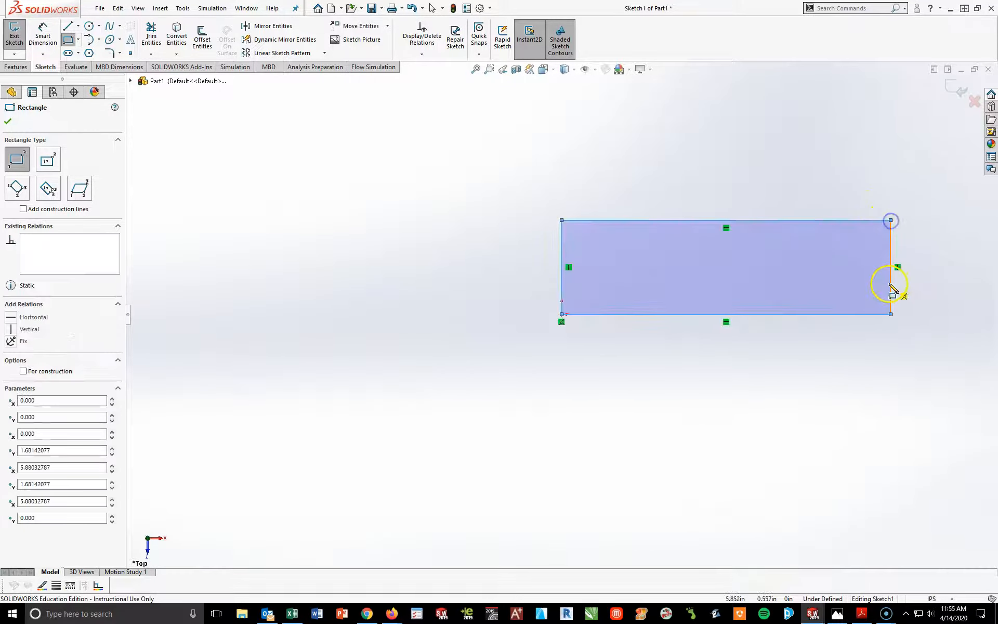
pyautogui.press('Escape')
# Step: Dimension the rectangle with Smart Dimension to 12 in long and 3 in wide
pyautogui.press('f')
pyautogui.click(42, 35)
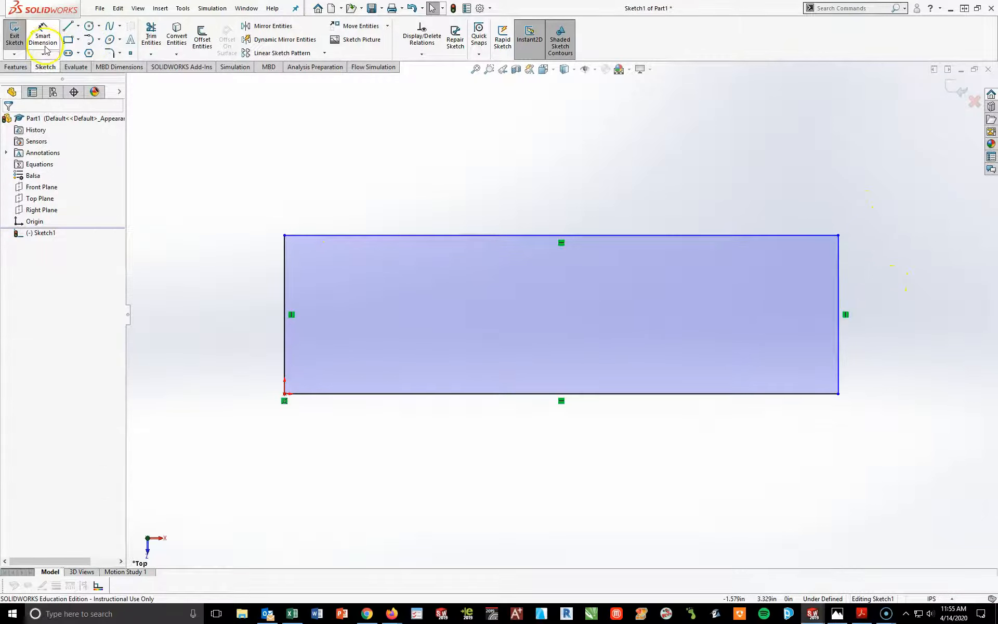
pyautogui.click(567, 236)
pyautogui.click(553, 201)
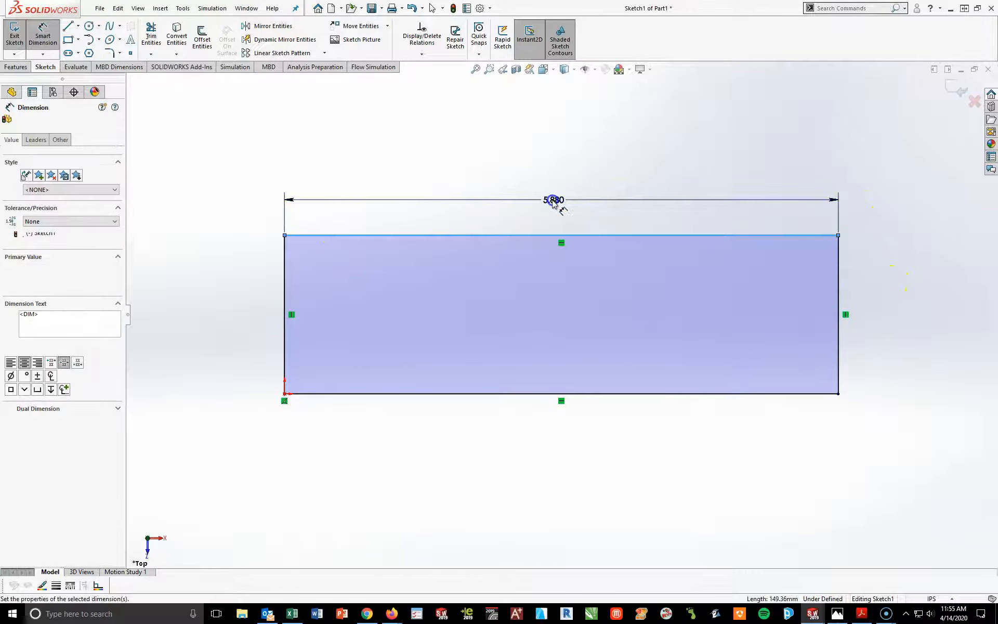
pyautogui.write('12')
pyautogui.press('Return')
pyautogui.click(838, 318)
pyautogui.click(882, 321)
pyautogui.write('3')
pyautogui.press('Return')
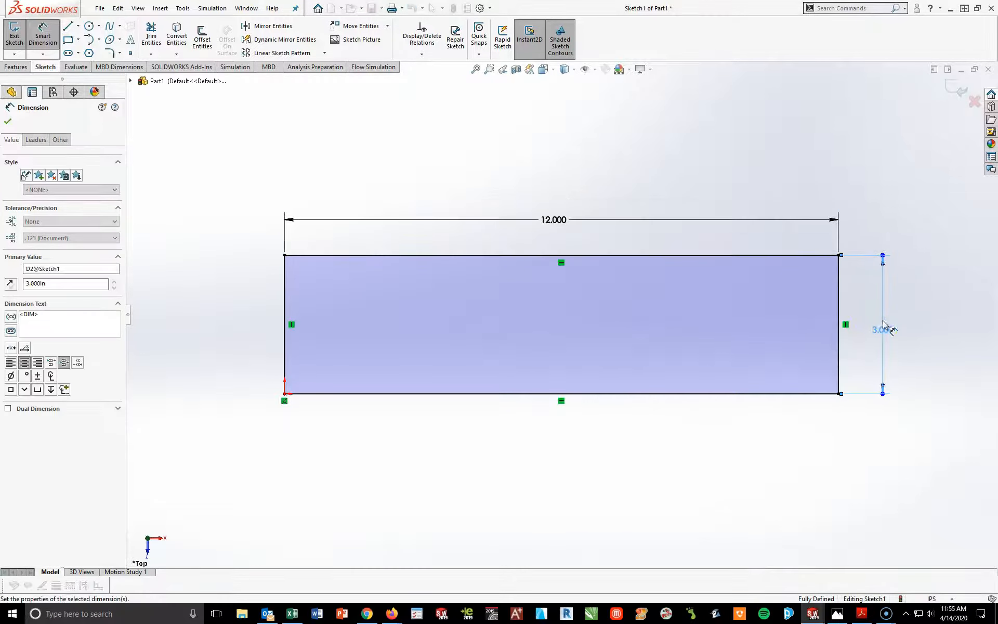
pyautogui.click(788, 525)
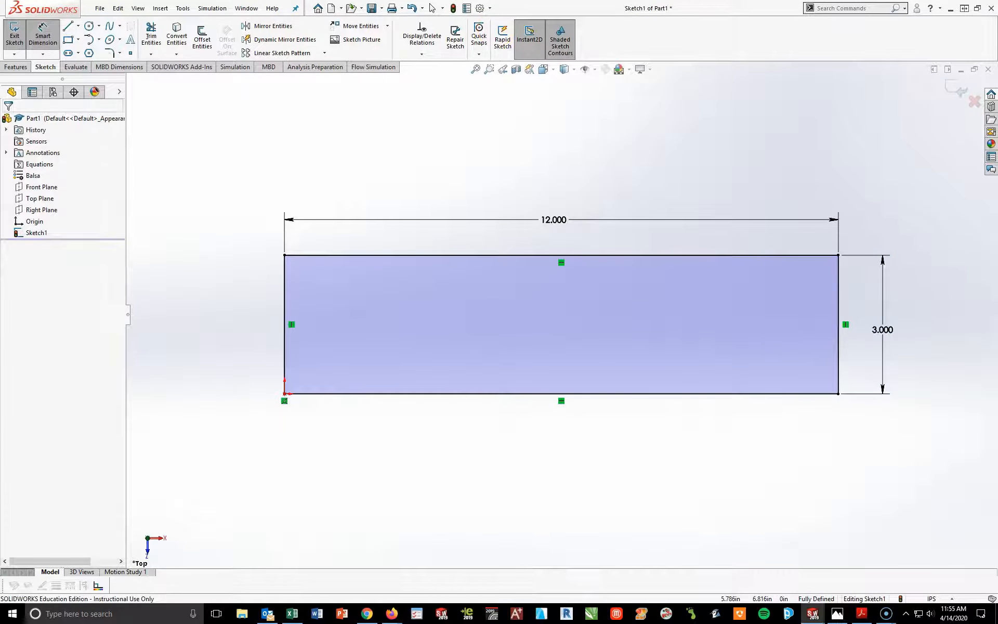
# Step: Extrude the rectangle as a blind boss with a depth of 0.25 in
pyautogui.click(16, 66)
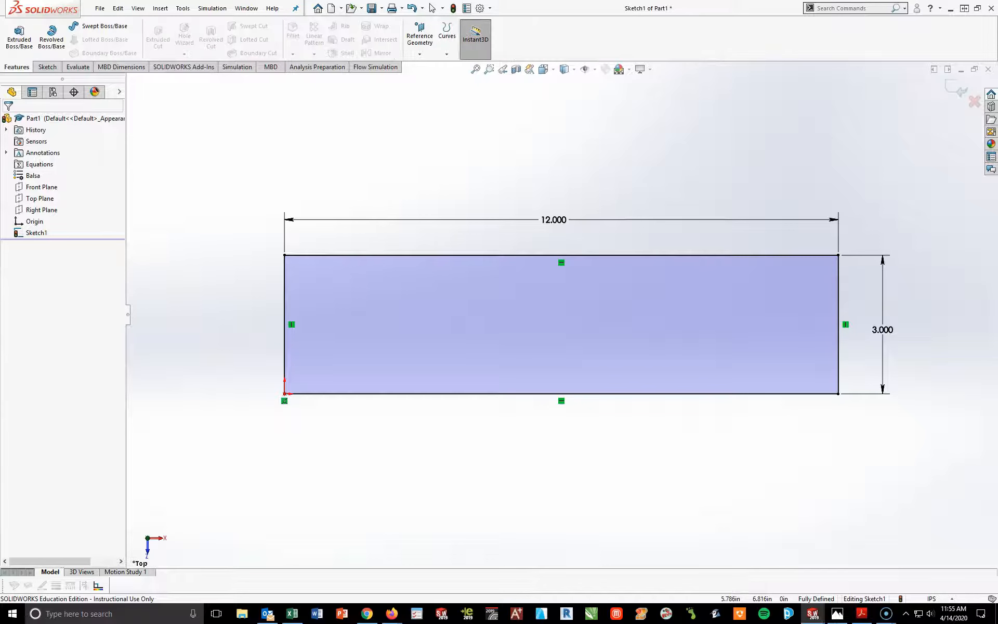
pyautogui.click(24, 39)
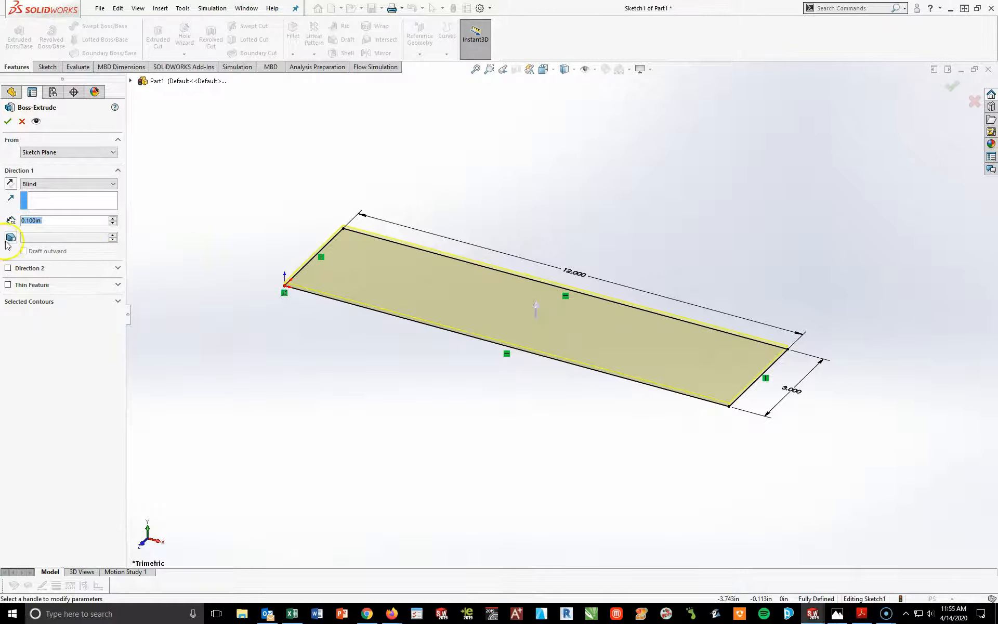
pyautogui.moveTo(68, 221); pyautogui.dragTo(18, 221)
pyautogui.write('.25')
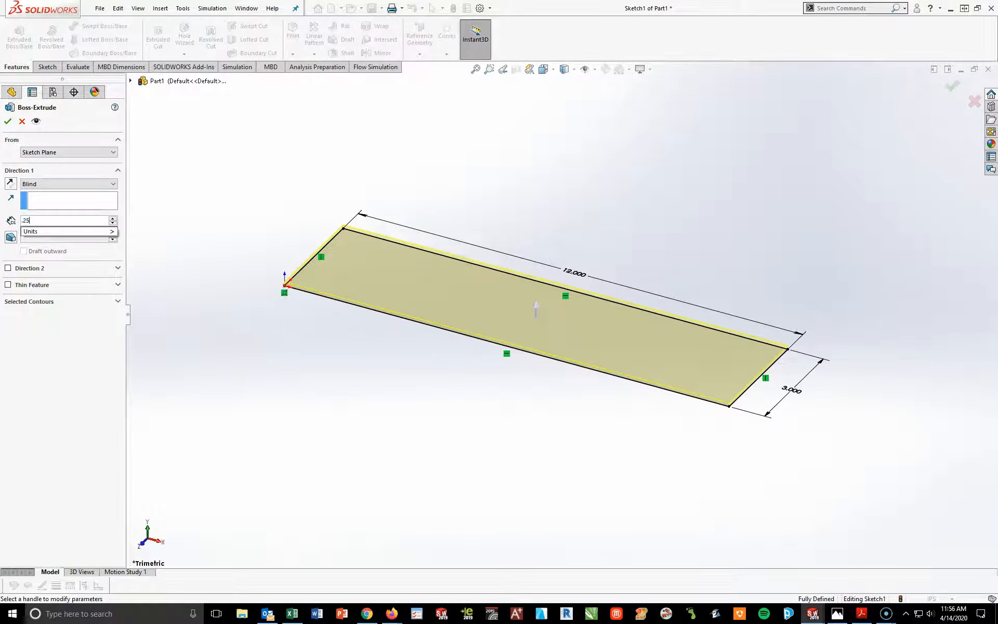
pyautogui.press('Return')
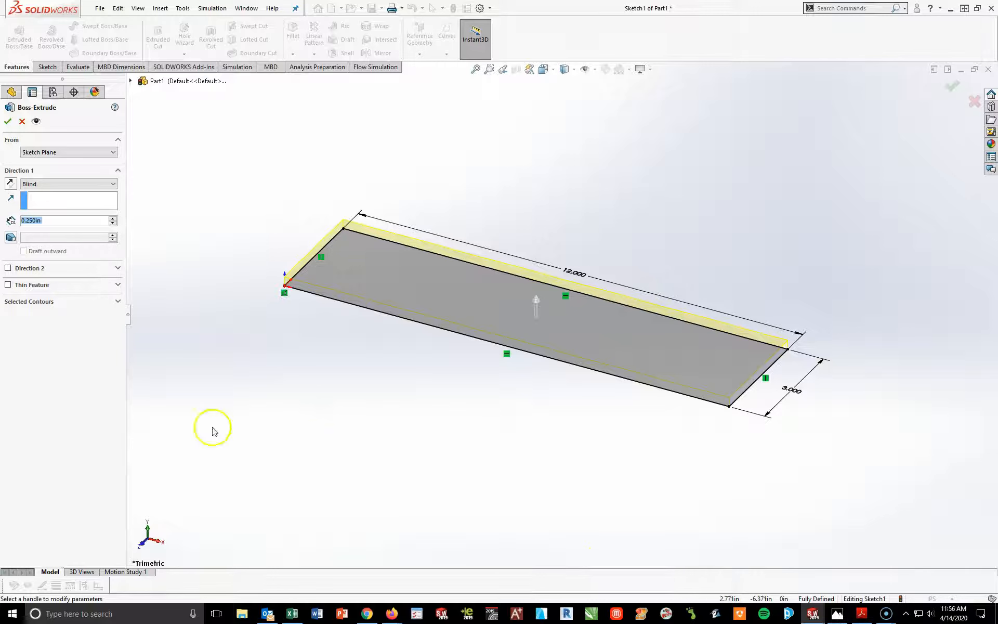
pyautogui.click(7, 121)
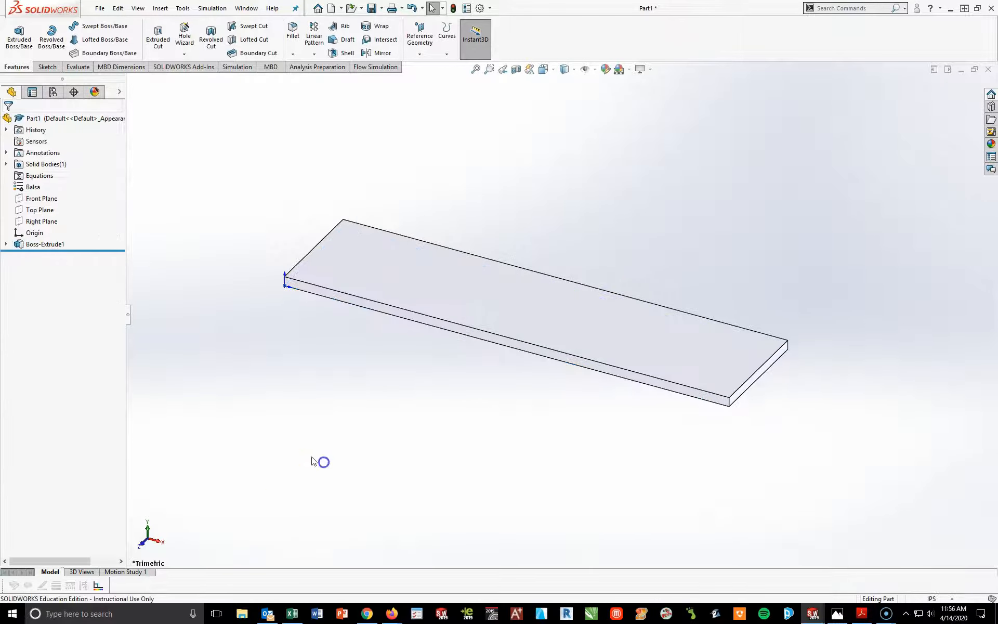
# Step: Change the part's material to Pine from the Woods category of SOLIDWORKS Materials
pyautogui.rightClick(39, 175)
pyautogui.click(31, 187)
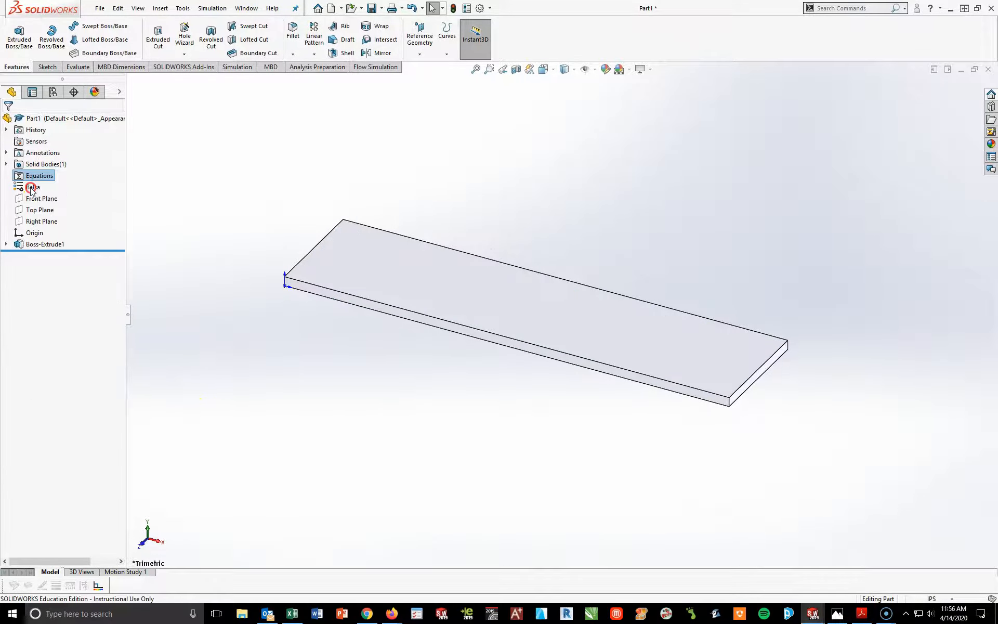
pyautogui.rightClick(33, 189)
pyautogui.click(62, 196)
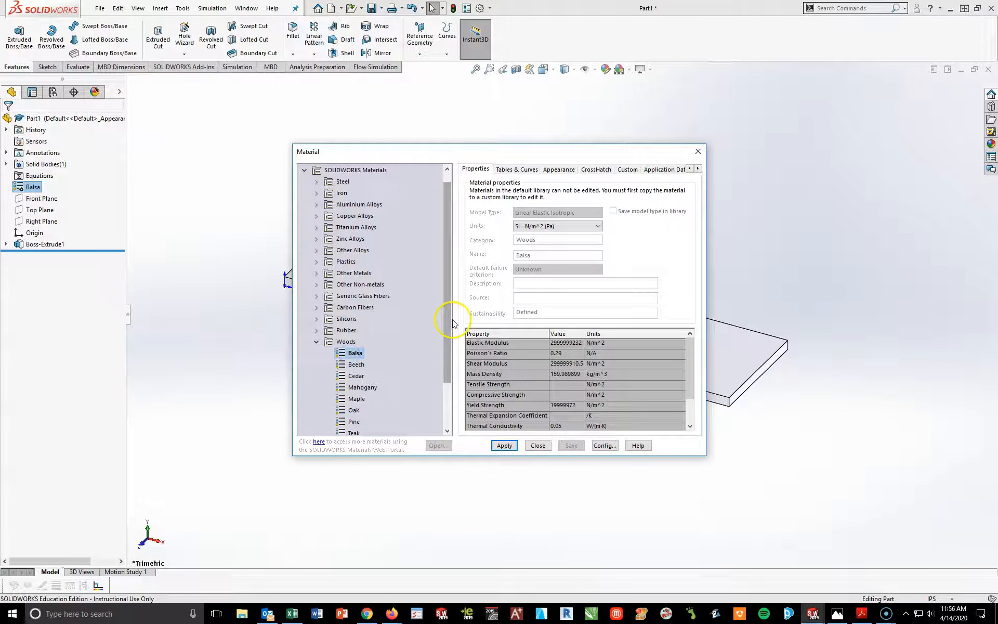
pyautogui.click(445, 388)
pyautogui.click(354, 365)
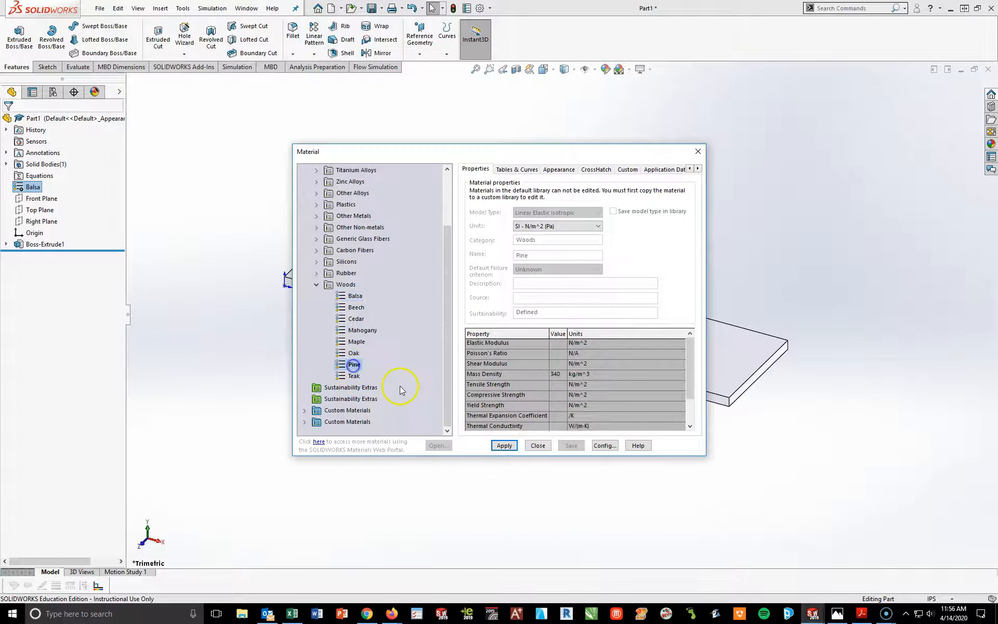
pyautogui.click(499, 445)
pyautogui.click(538, 445)
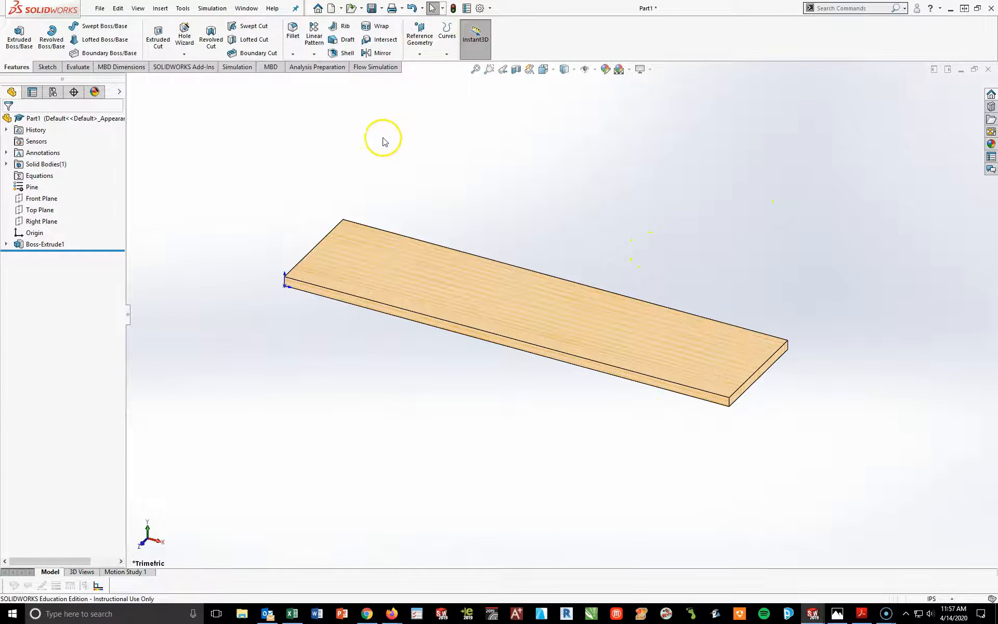
# Step: Begin saving the part under a new name and create a folder named "Gear Car 2020" on the Desktop
pyautogui.click(99, 8)
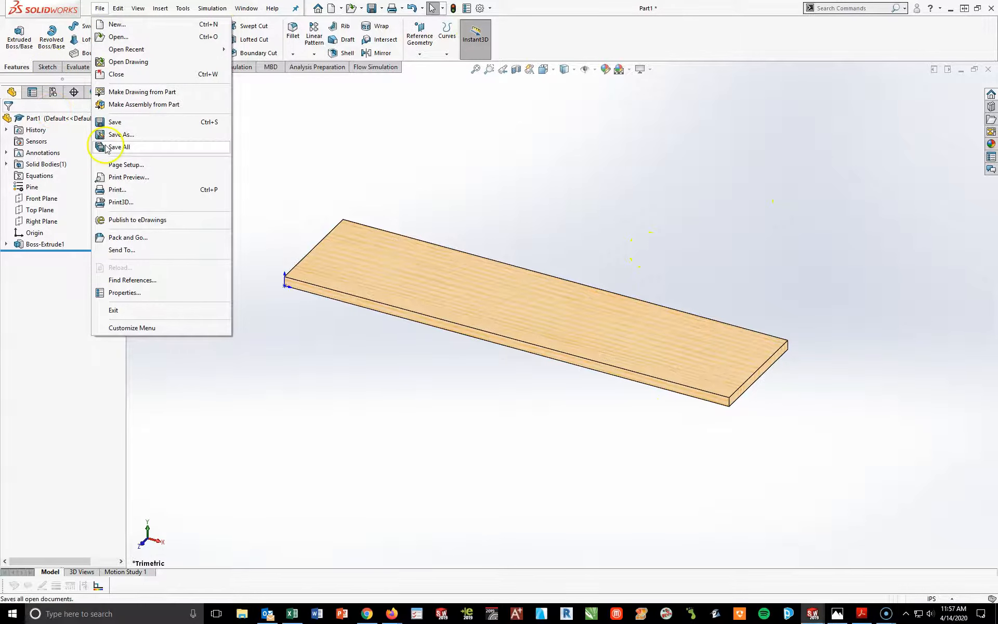
pyautogui.click(118, 137)
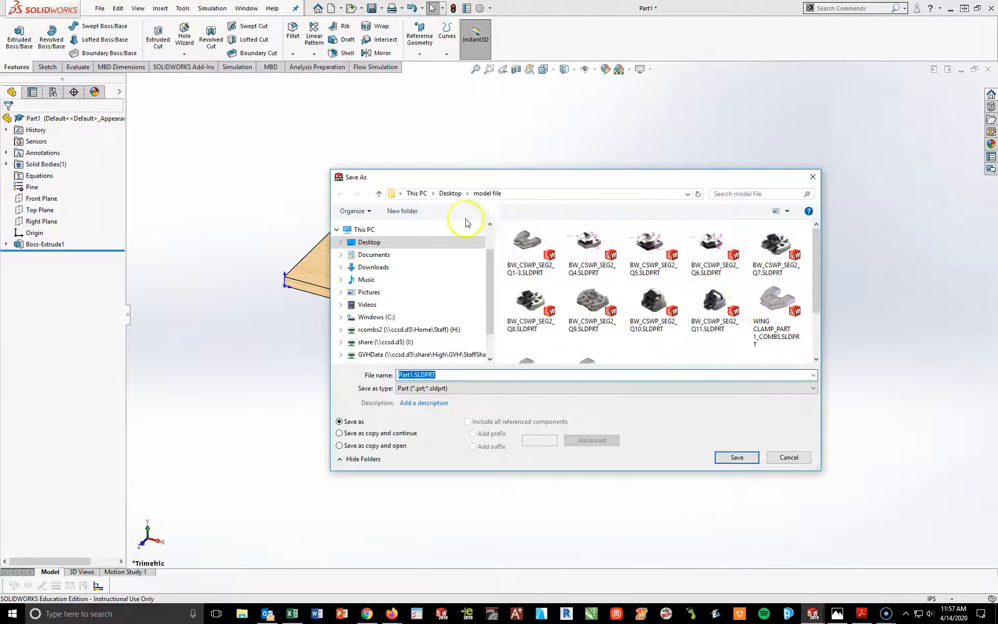
pyautogui.click(450, 194)
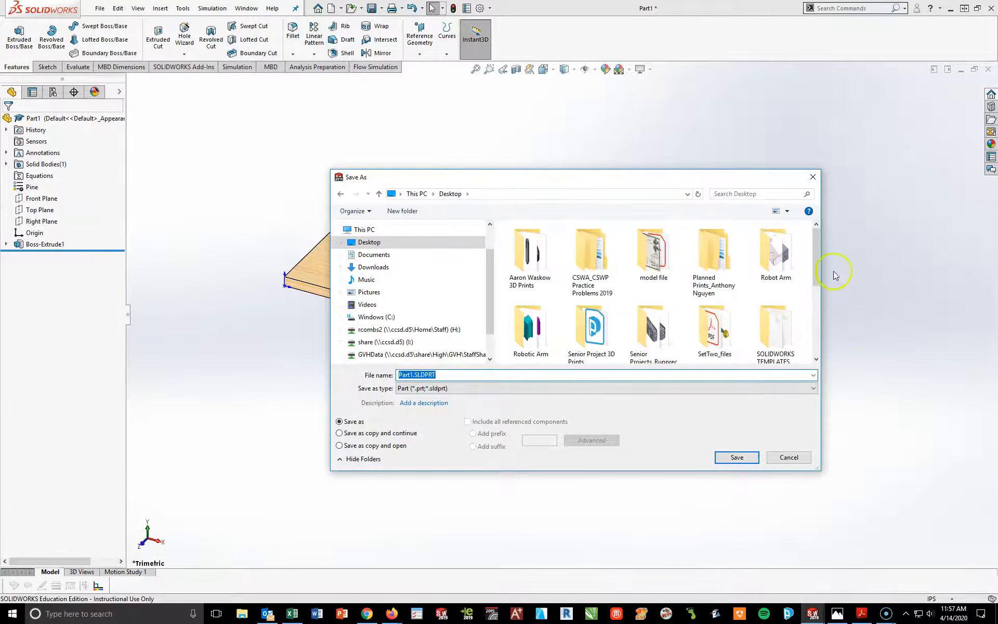
pyautogui.moveTo(820, 251); pyautogui.dragTo(825, 345)
pyautogui.rightClick(741, 292)
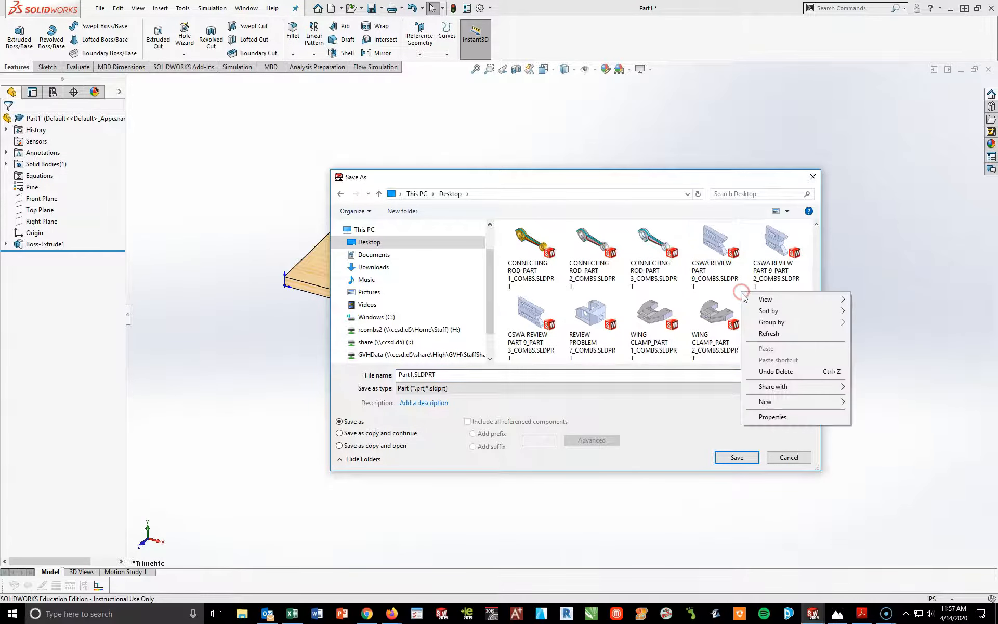
pyautogui.moveTo(751, 402)
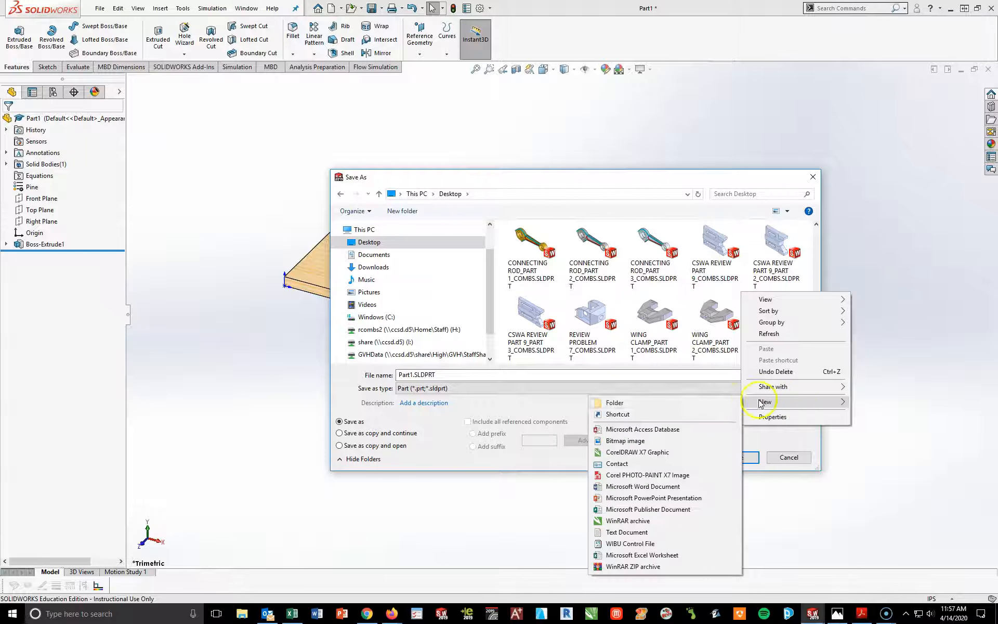
pyautogui.click(674, 401)
pyautogui.write('G')
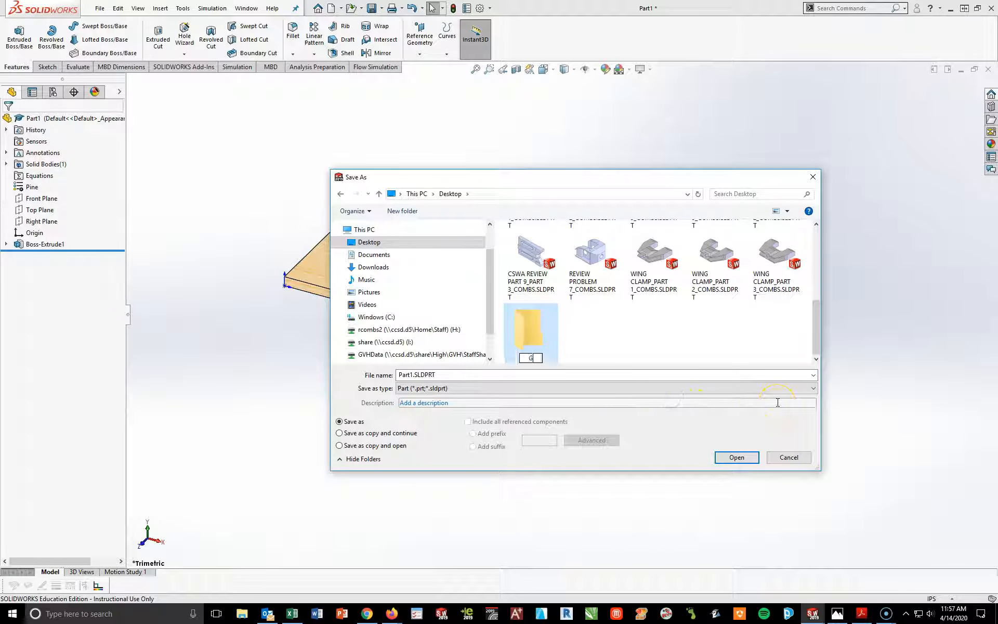
pyautogui.write('ear 2020')
pyautogui.moveTo(532, 358); pyautogui.dragTo(530, 357)
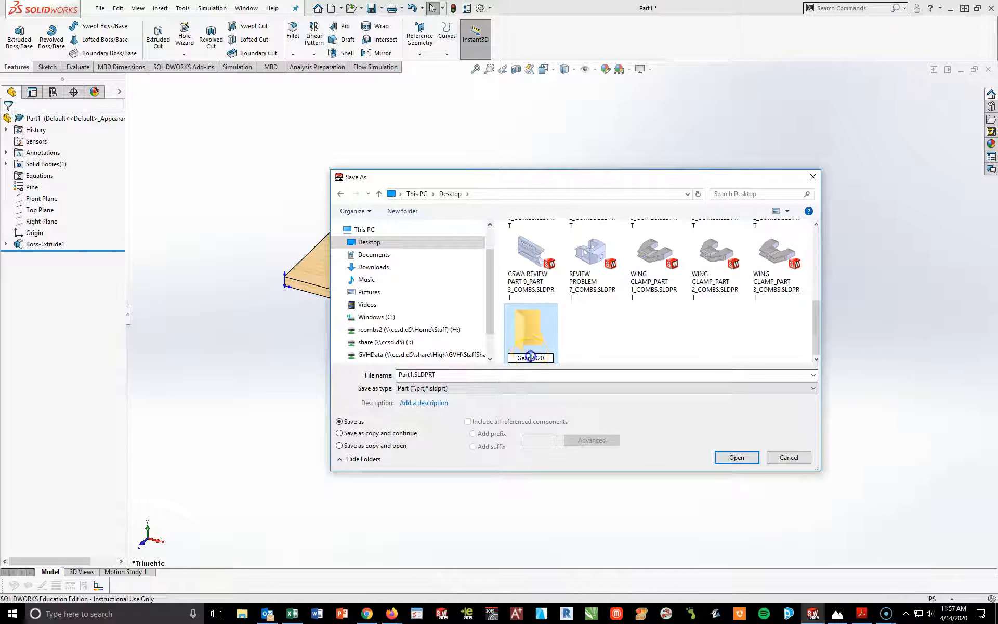
pyautogui.write('Car')
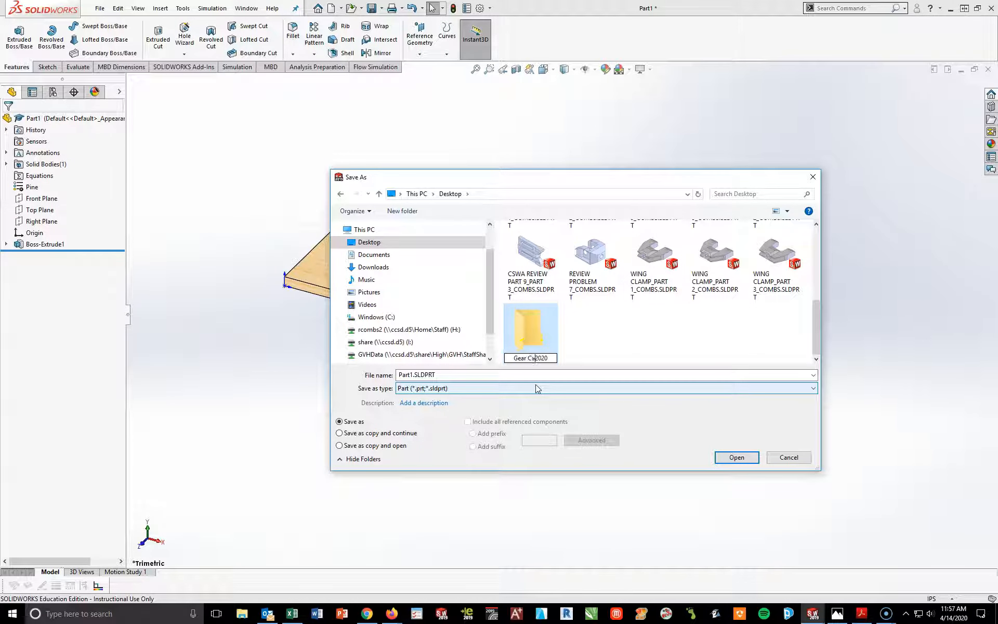
pyautogui.click(730, 458)
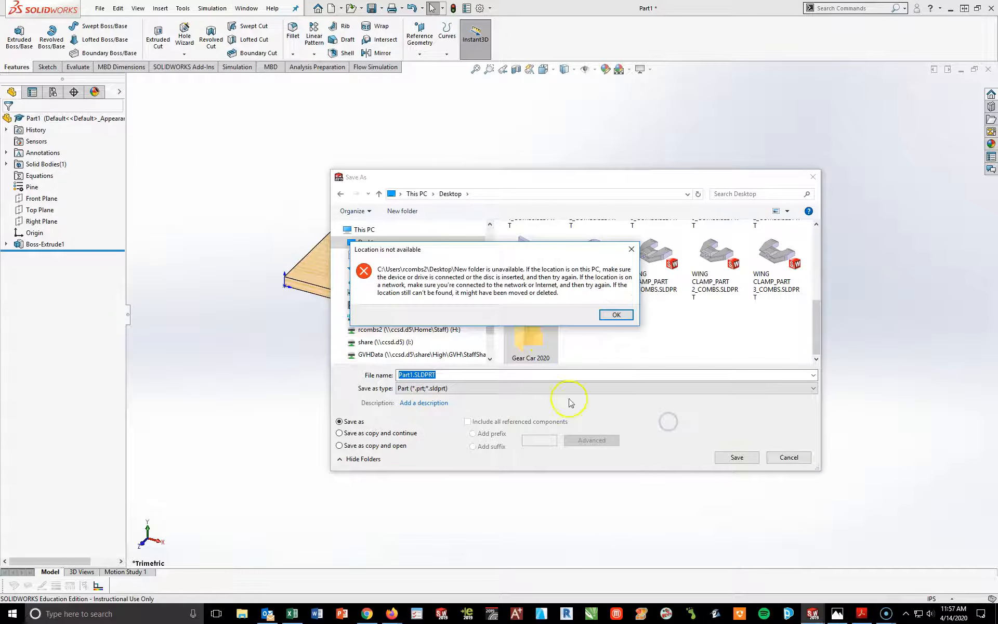
pyautogui.click(616, 313)
# Step: Save the part as "Gear Car Base" in the Gear Car 2020 folder
pyautogui.doubleClick(528, 337)
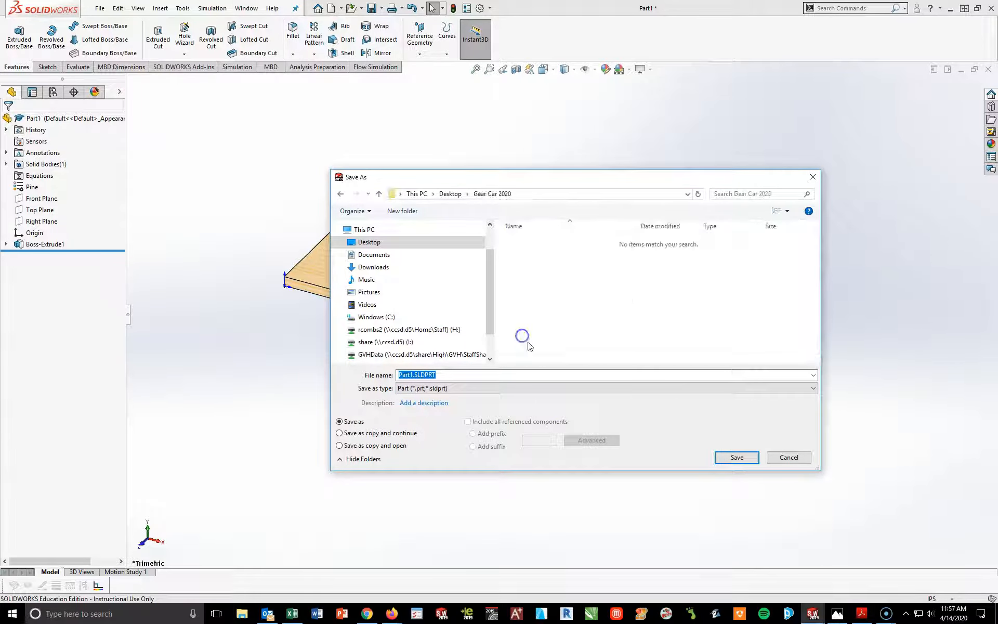
pyautogui.write('G')
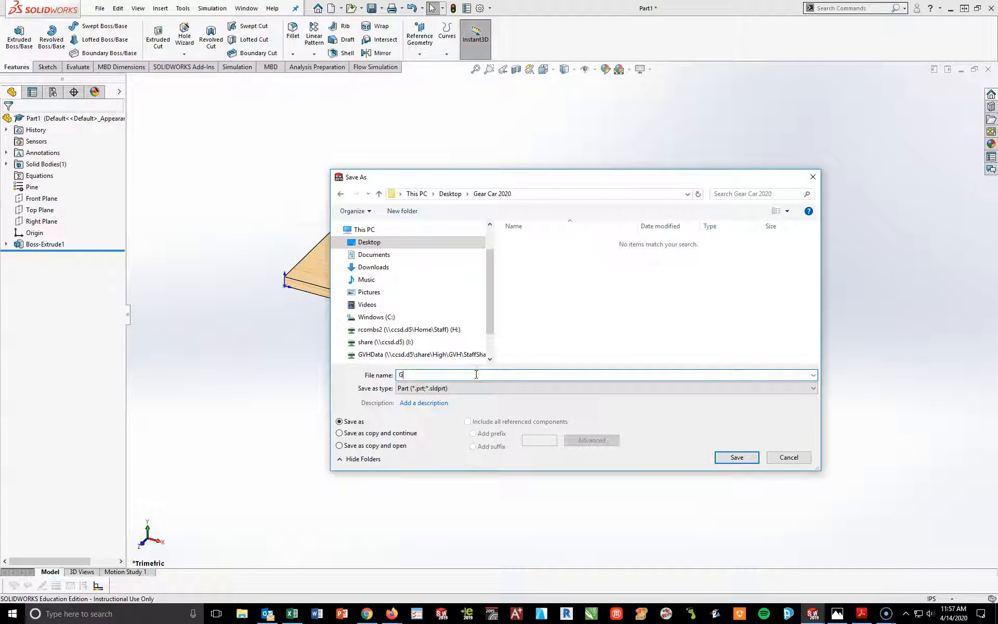
pyautogui.write('ear Car Base')
pyautogui.click(744, 458)
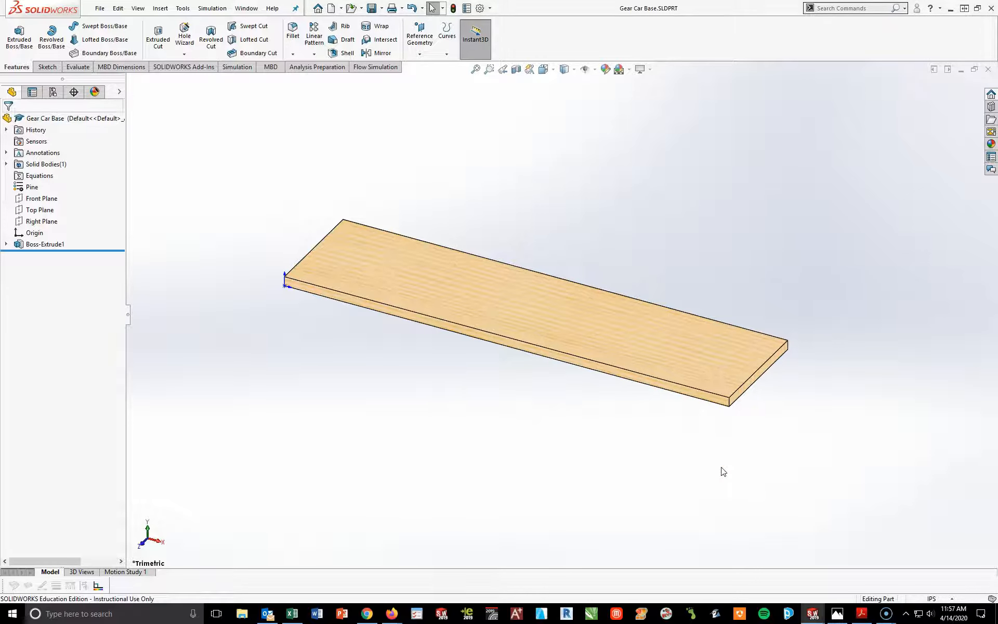
# Step: Switch to the Photos app to examine the gear car sketch's dimensions, and return to the Gear Car Base part in SOLIDWORKS
pyautogui.click(837, 613)
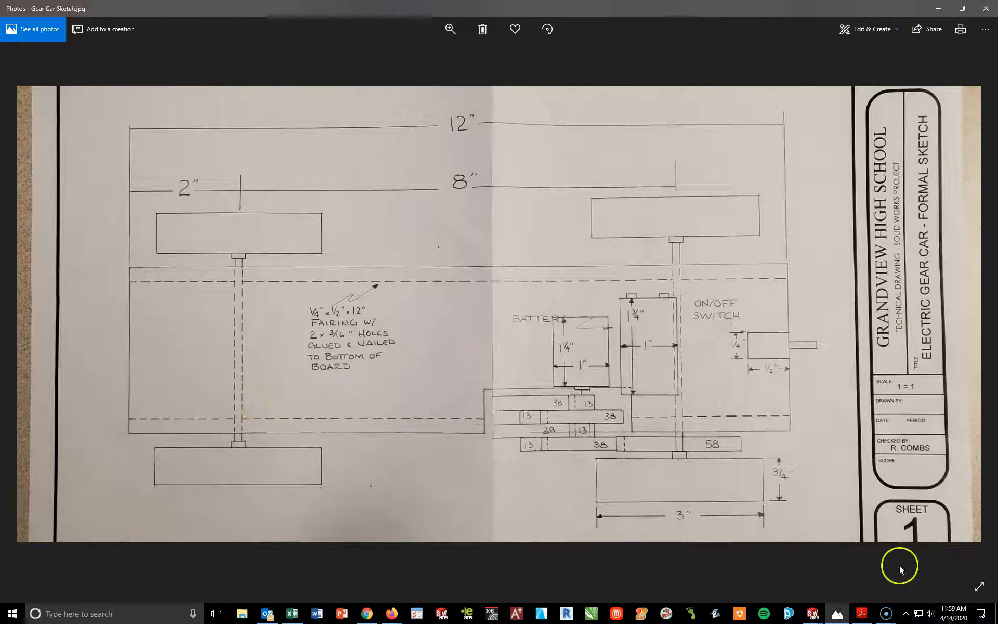
pyautogui.click(814, 612)
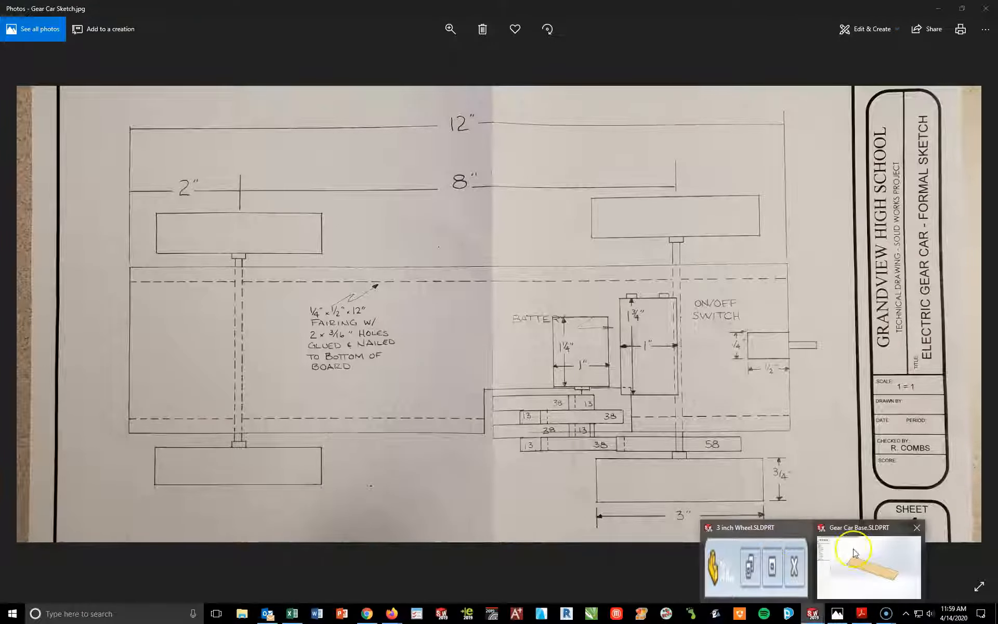
pyautogui.click(868, 567)
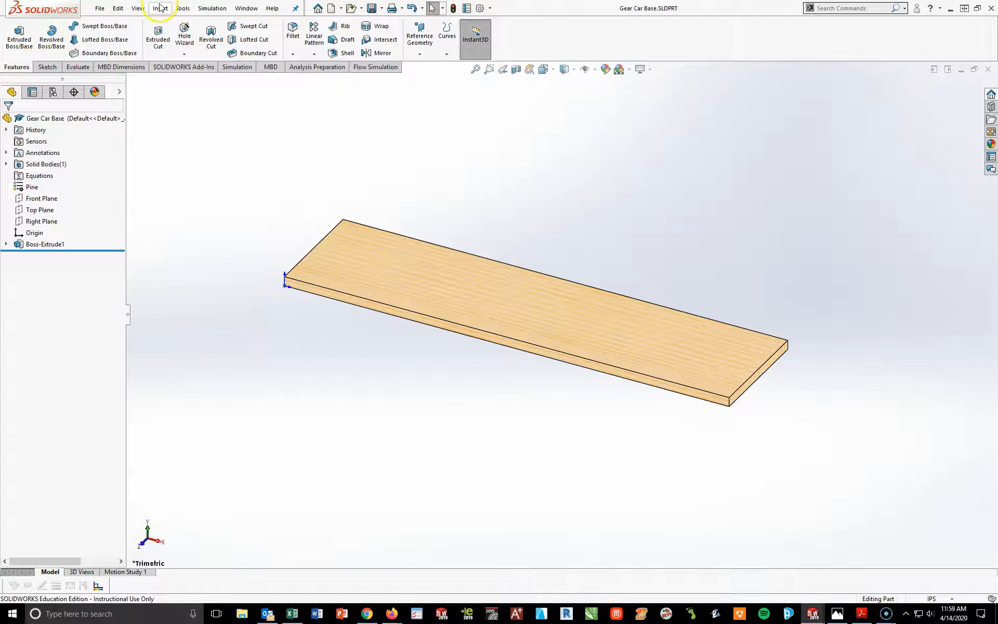
# Step: Create a new part from the INCHES template
pyautogui.click(99, 8)
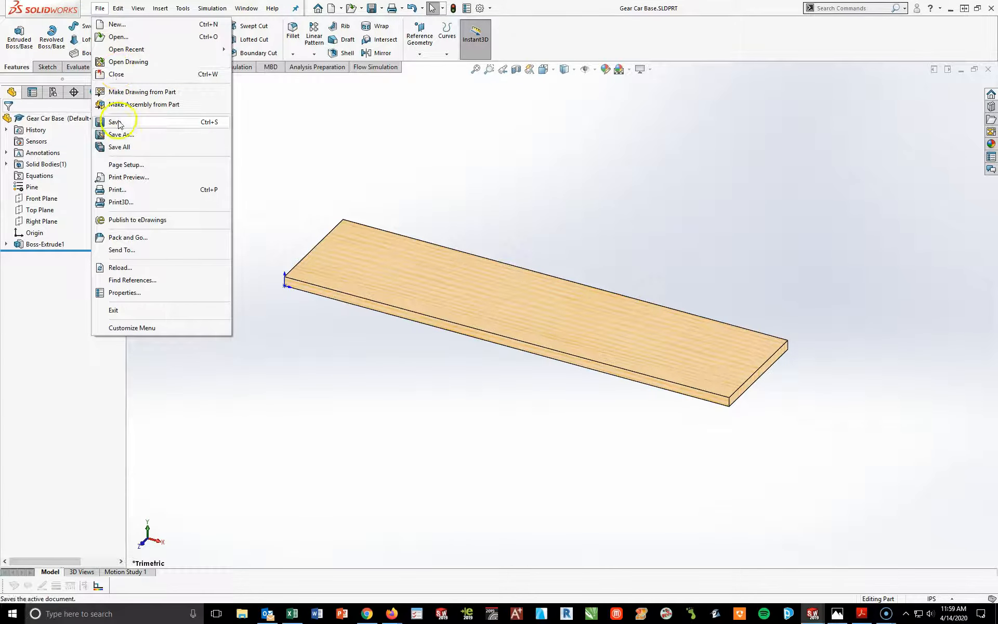
pyautogui.click(117, 24)
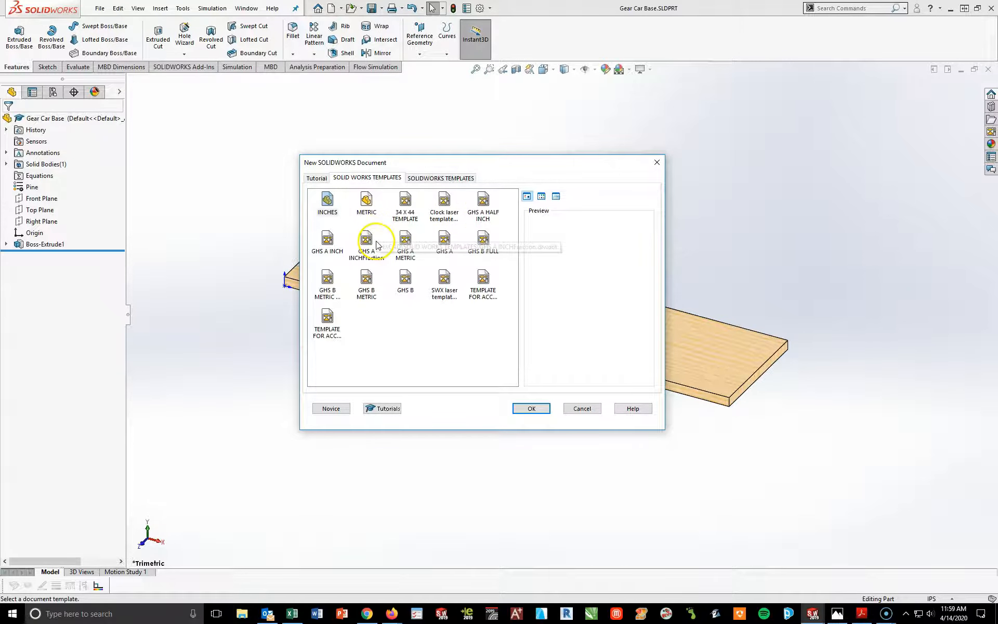
pyautogui.click(331, 217)
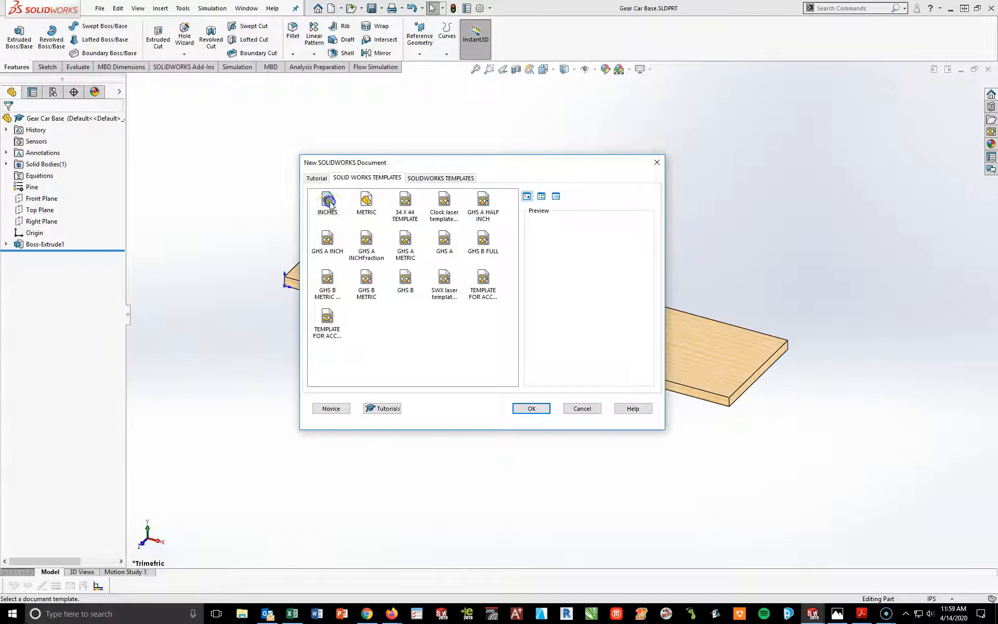
pyautogui.click(532, 416)
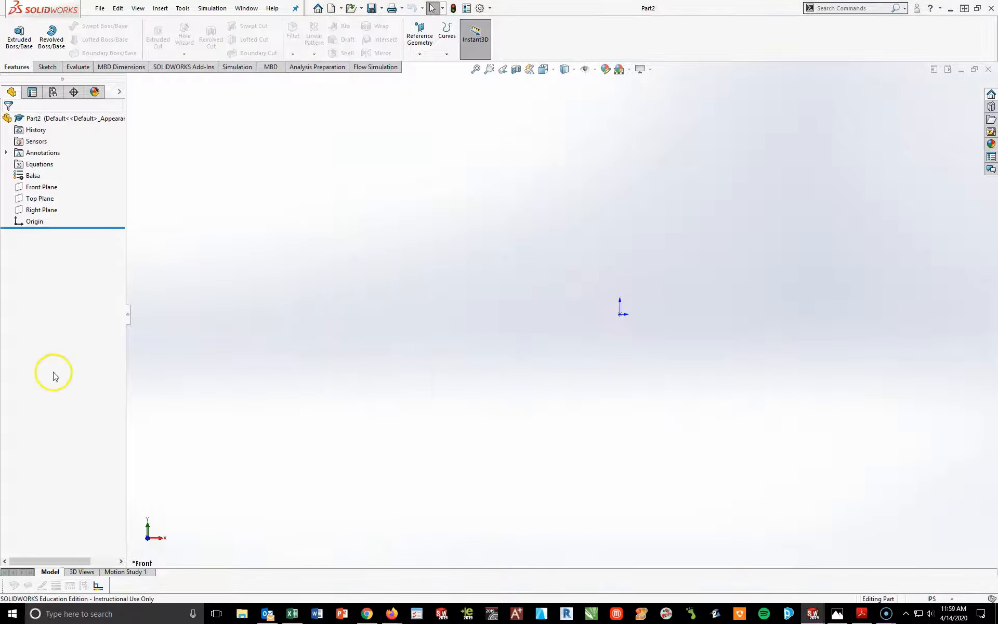
# Step: On the Front Plane, sketch a corner rectangle about 2.93 in wide and 0.45 in high, starting at the origin
pyautogui.click(30, 188)
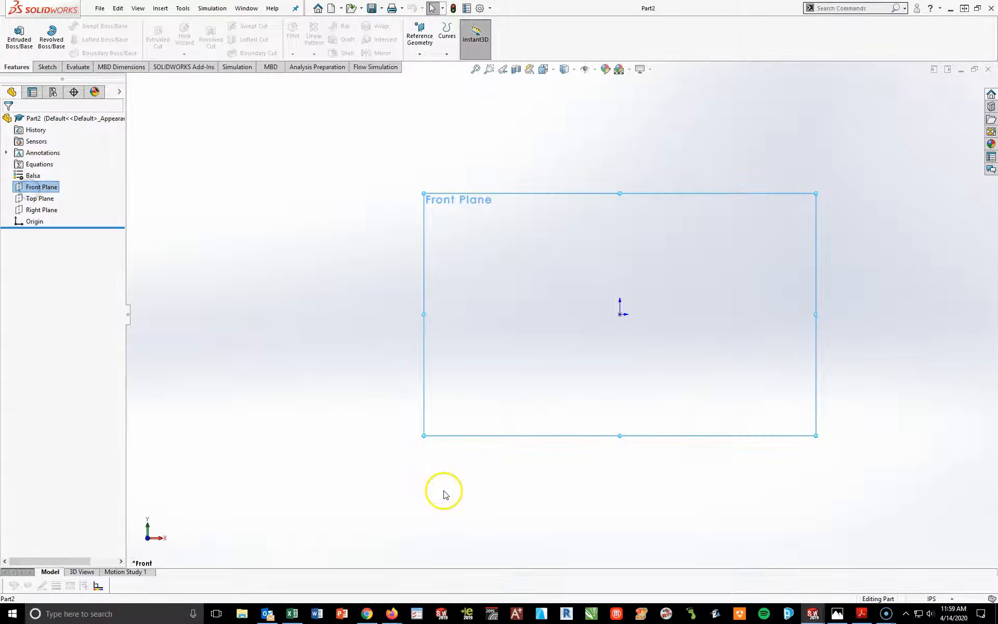
pyautogui.click(46, 67)
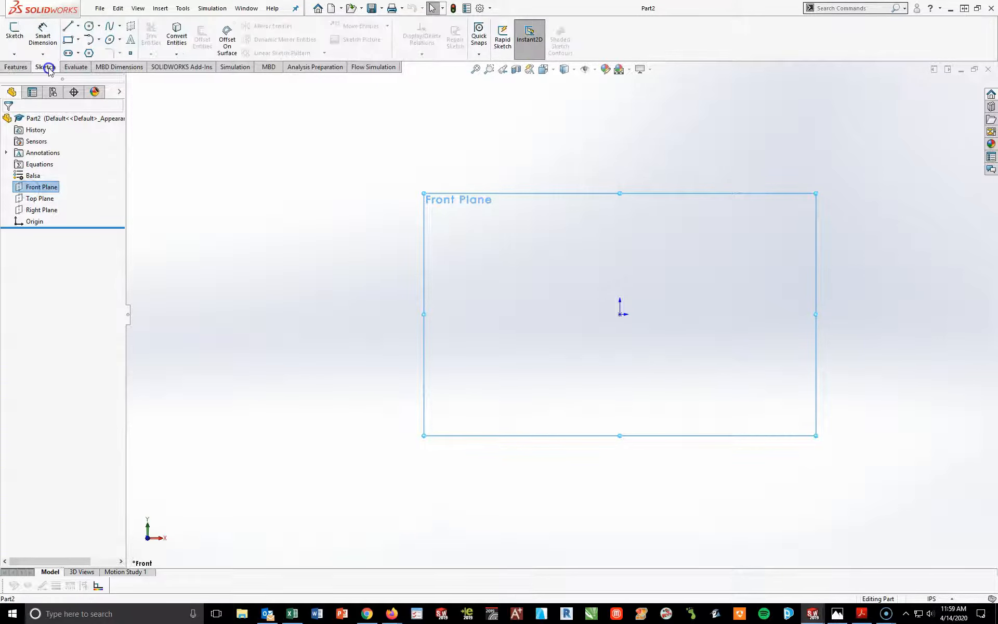
pyautogui.click(43, 32)
pyautogui.click(15, 31)
pyautogui.click(79, 40)
pyautogui.click(483, 284)
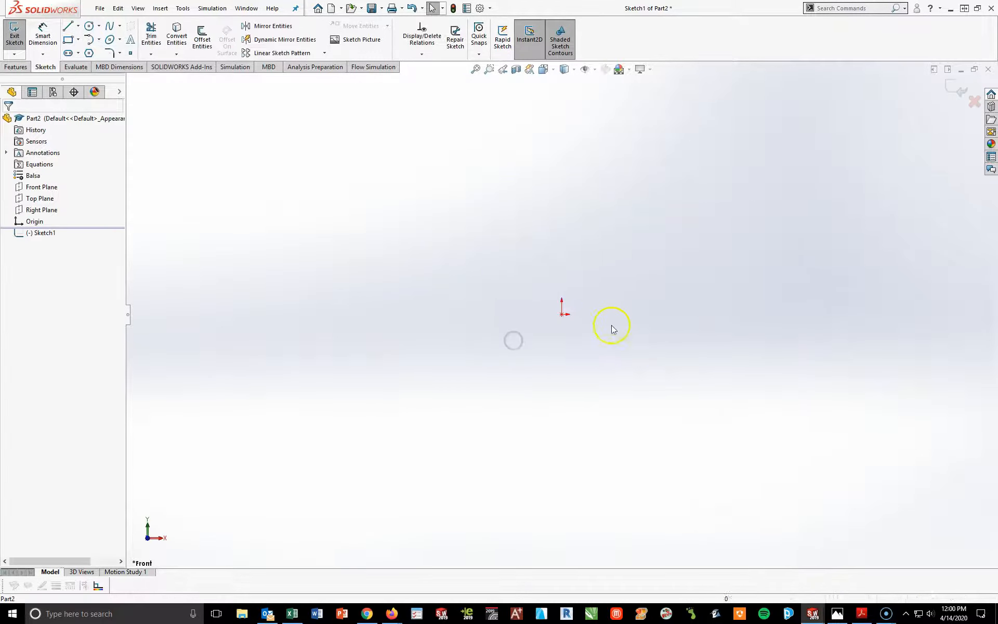
pyautogui.click(67, 44)
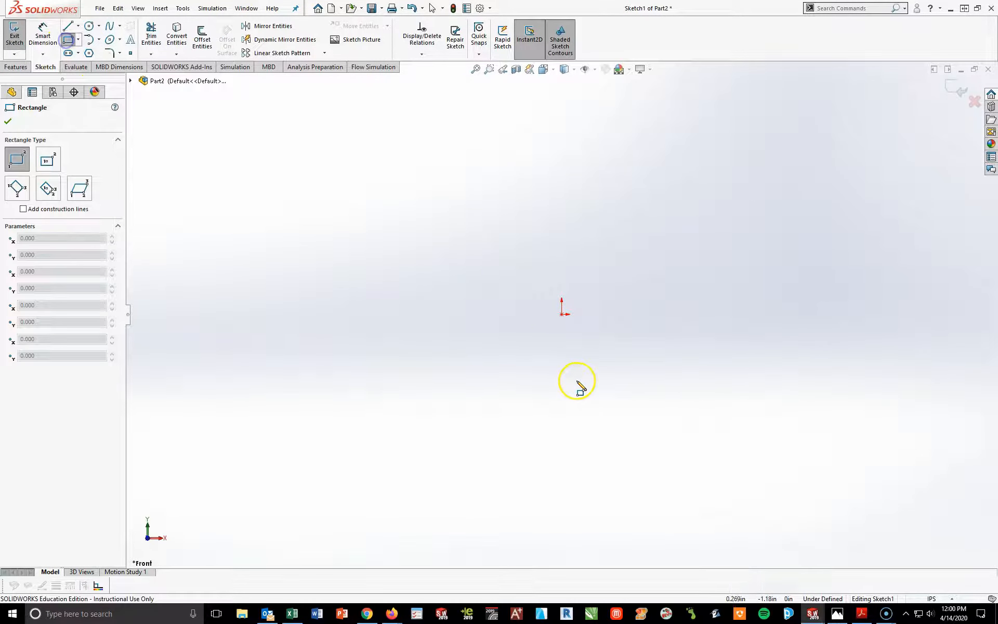
pyautogui.click(562, 314)
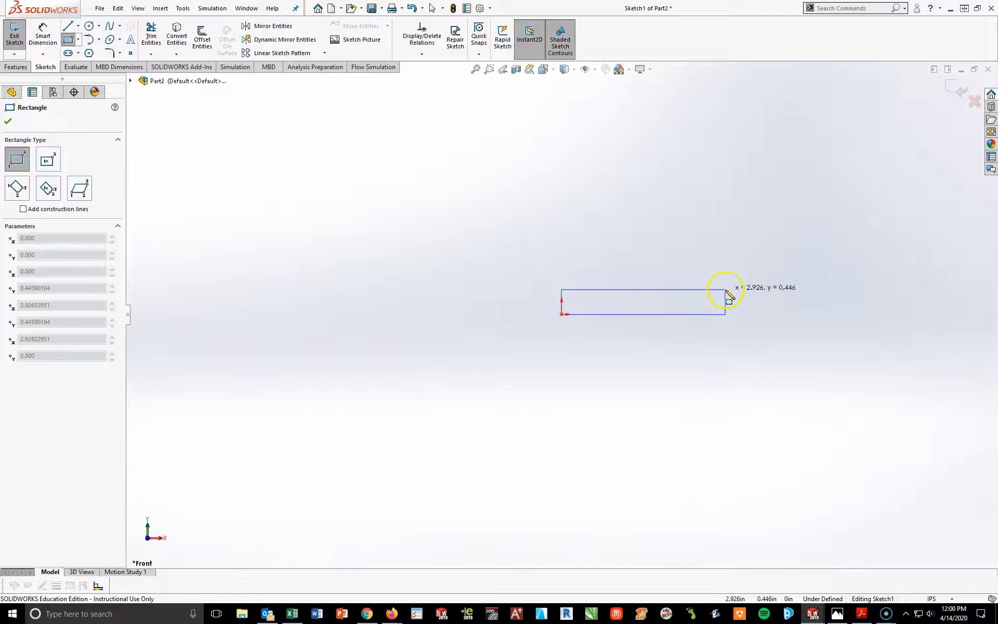
pyautogui.click(725, 289)
# Step: Dimension the rectangle with a height of 3/8 in and a length of 3 in
pyautogui.click(46, 37)
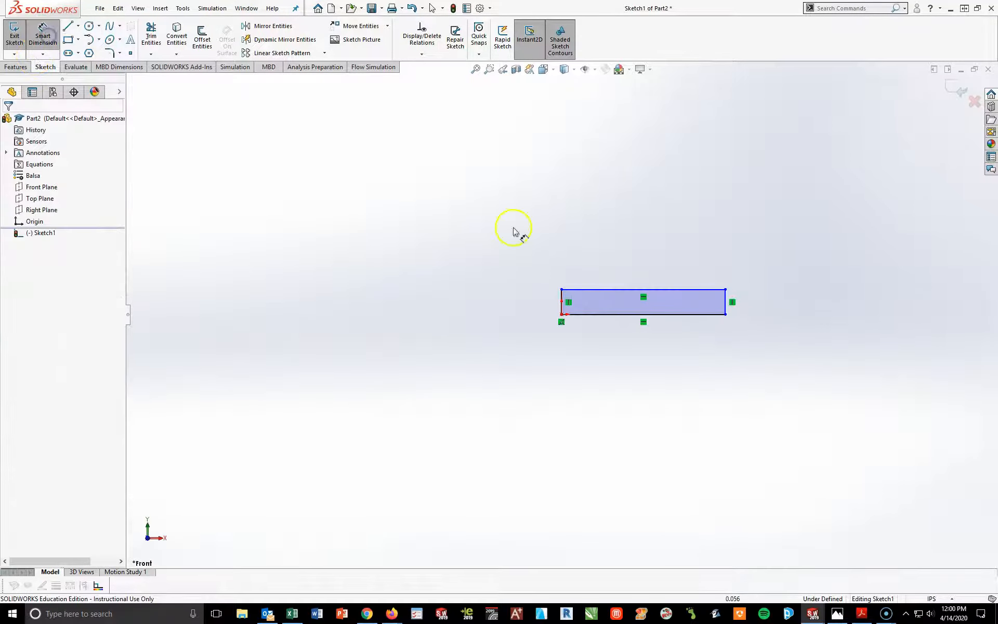
pyautogui.click(726, 302)
pyautogui.click(752, 301)
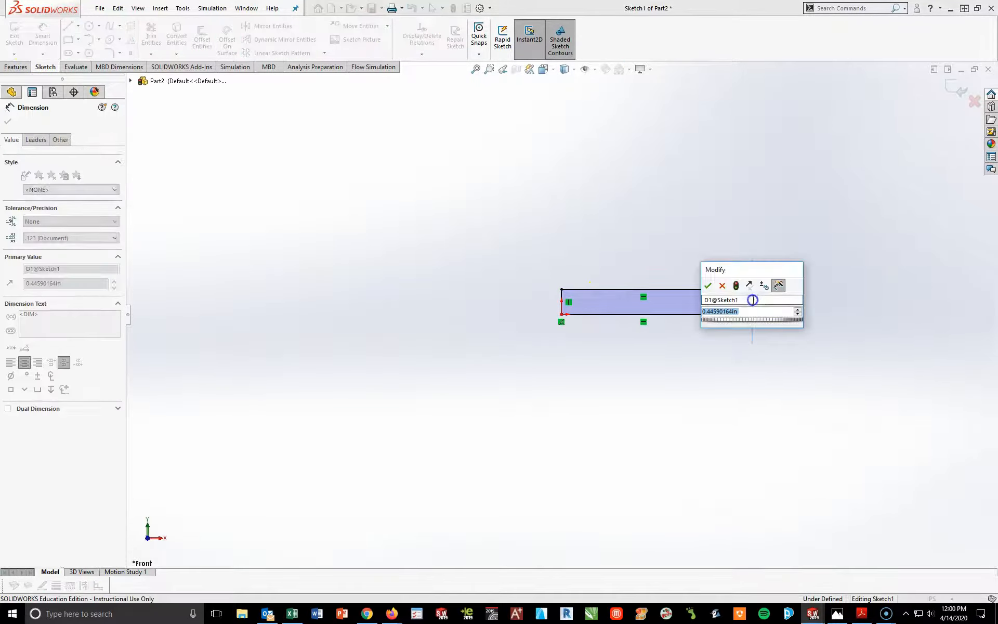
pyautogui.write('3/8')
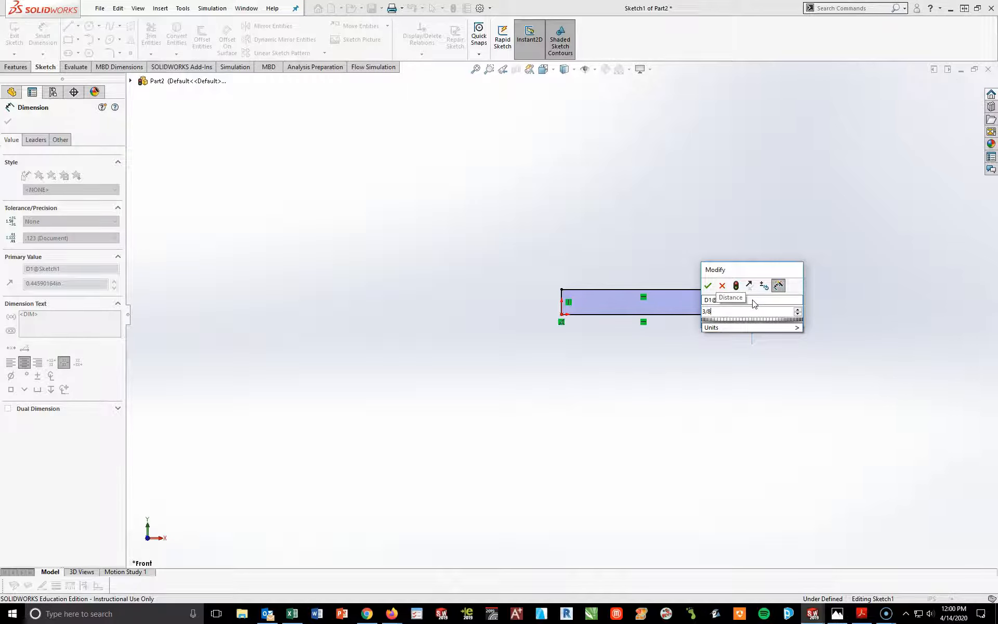
pyautogui.press('Return')
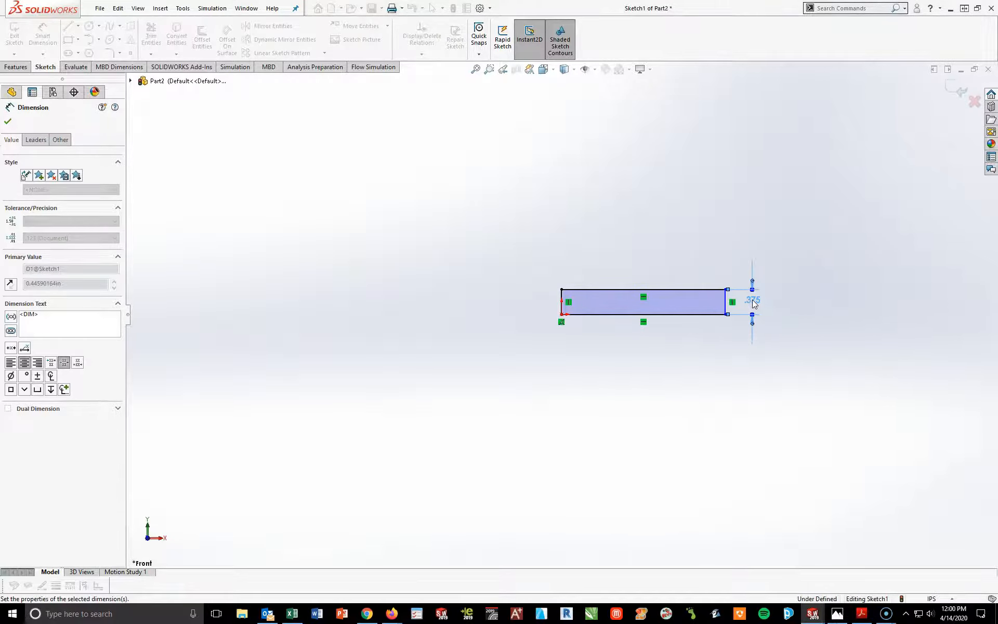
pyautogui.click(652, 290)
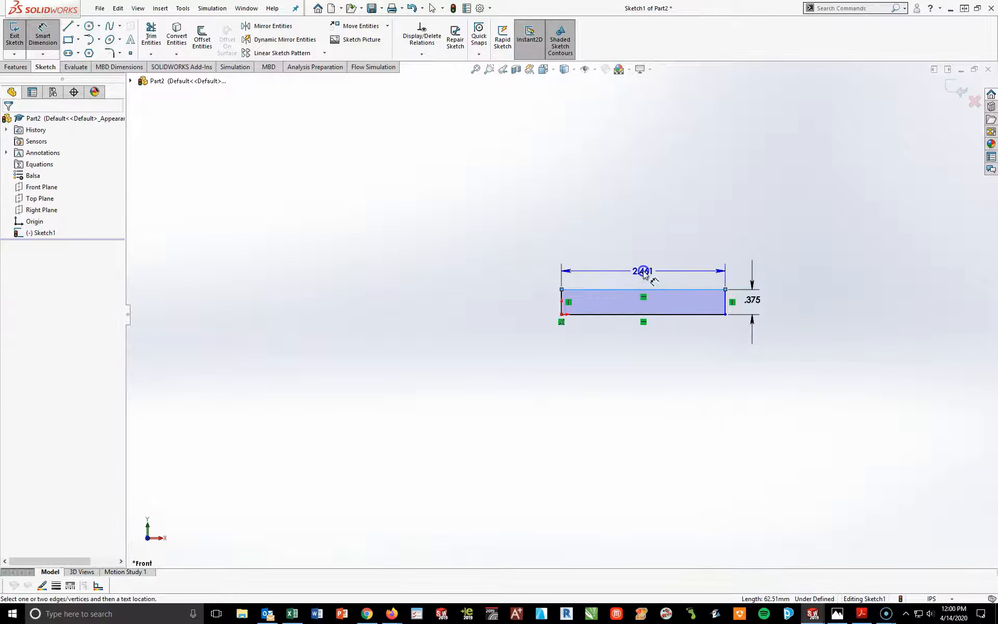
pyautogui.click(645, 272)
pyautogui.write('3')
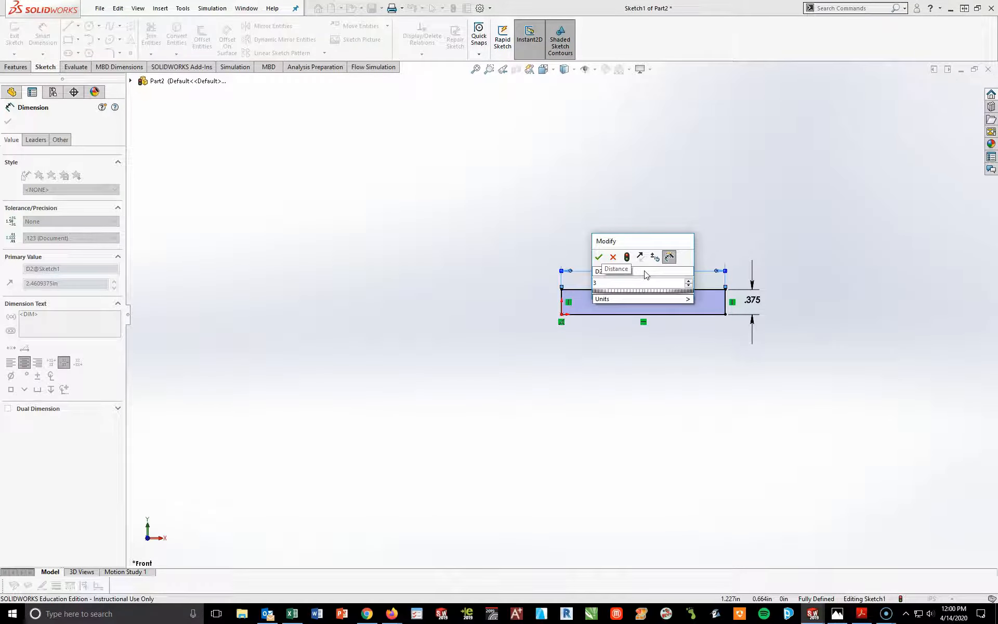
pyautogui.press('Return')
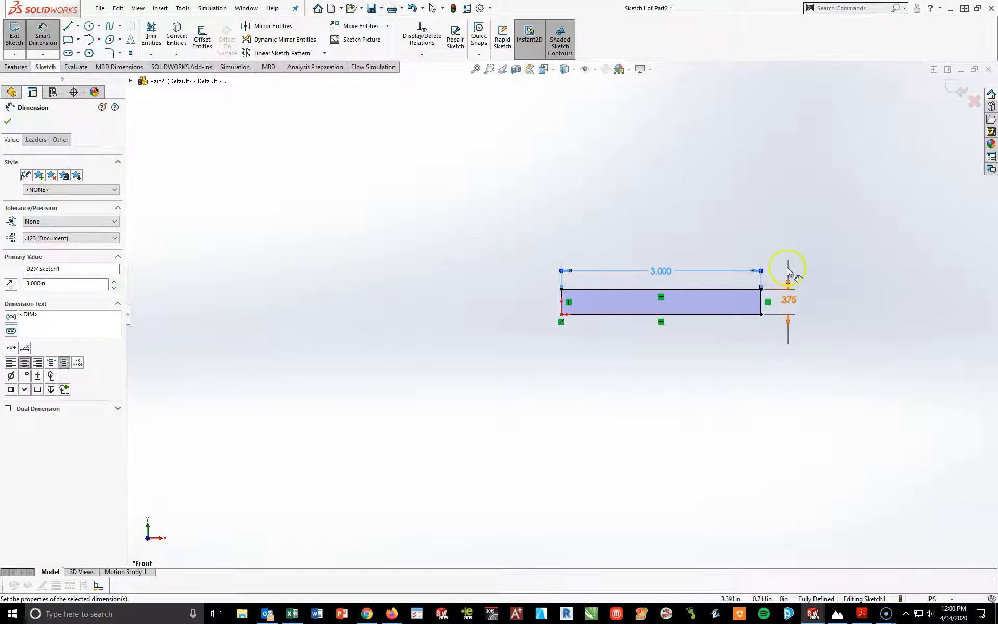
# Step: Extrude the rectangle as a blind boss with a depth of 0.25 in
pyautogui.click(16, 67)
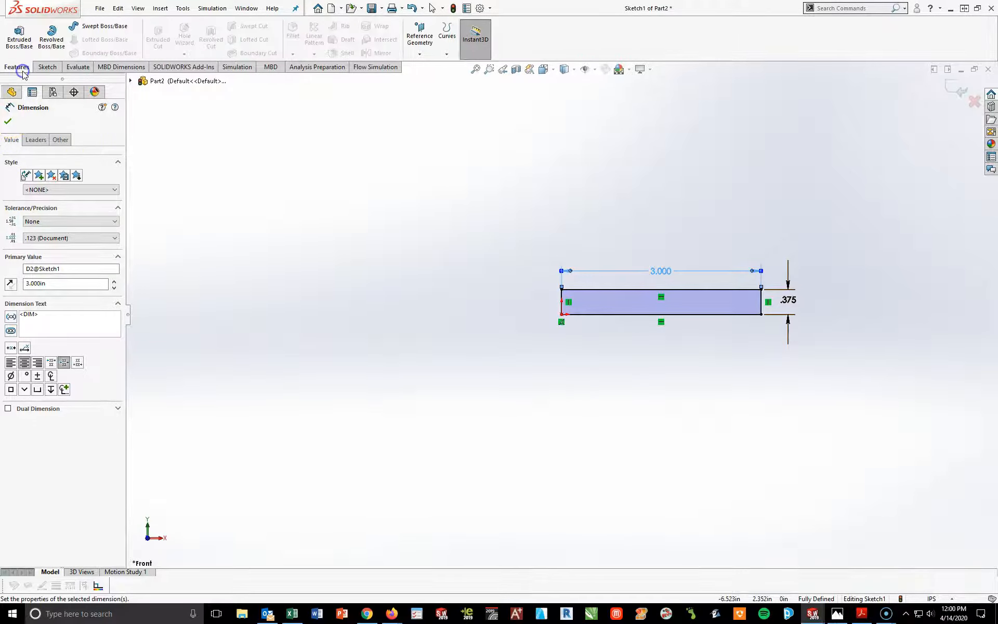
pyautogui.click(20, 37)
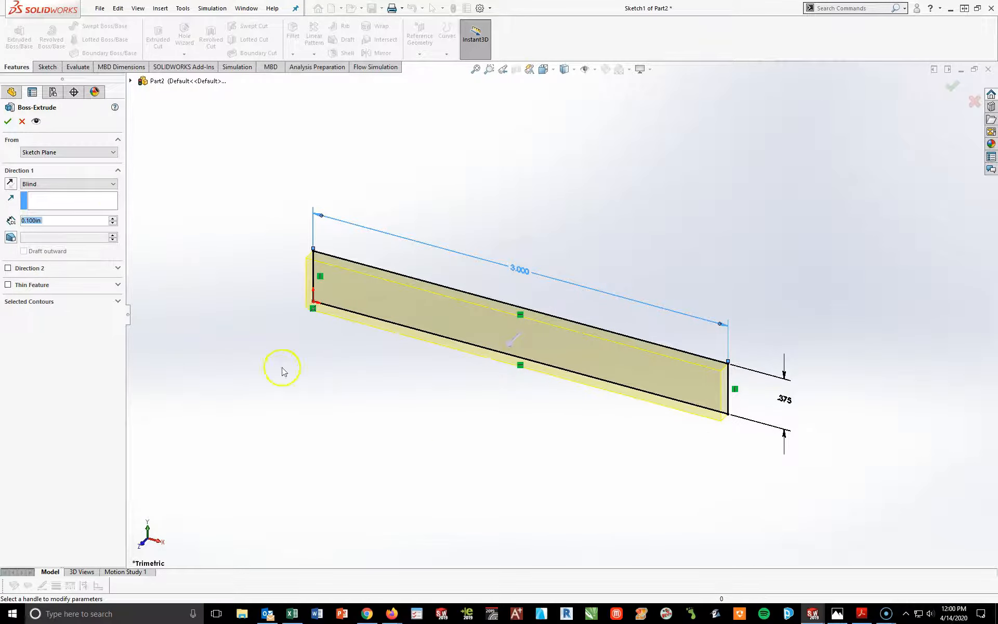
pyautogui.click(71, 221)
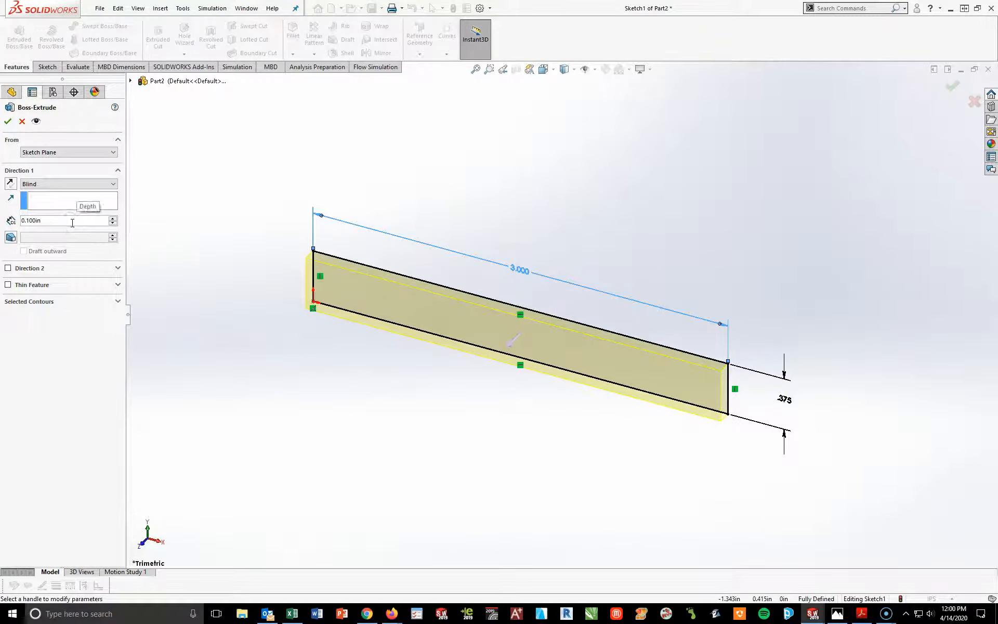
pyautogui.moveTo(71, 226); pyautogui.dragTo(21, 231)
pyautogui.write('.25')
pyautogui.press('Return')
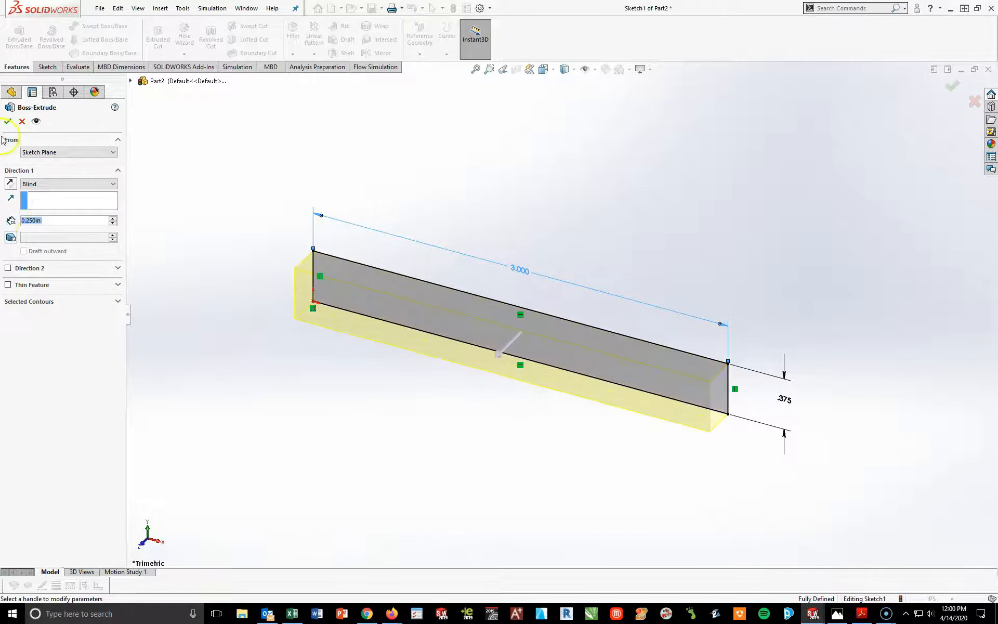
pyautogui.click(7, 122)
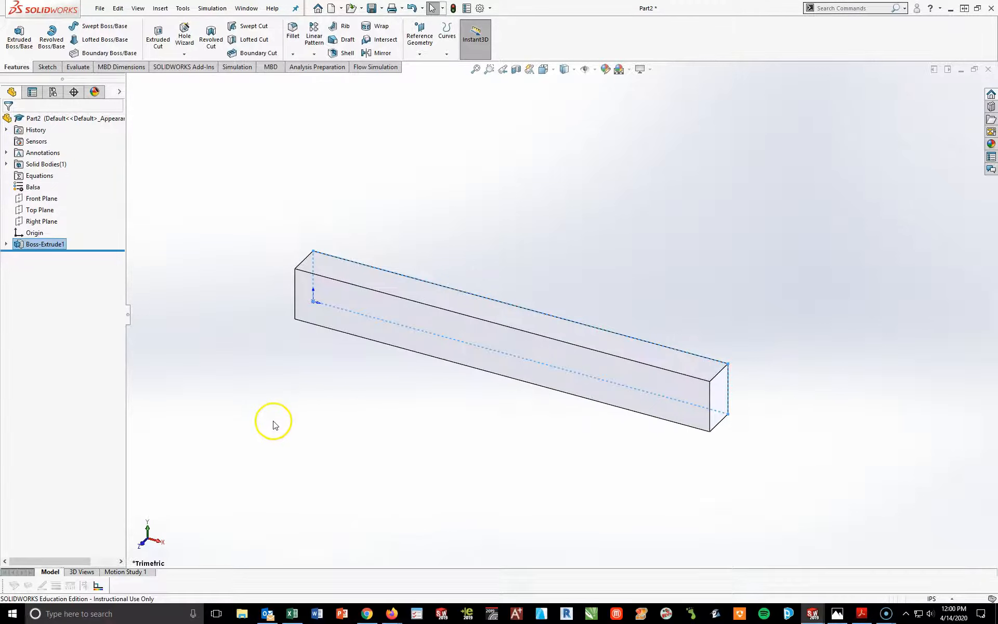
# Step: Change the new part's material to Pine from the Woods category
pyautogui.rightClick(34, 187)
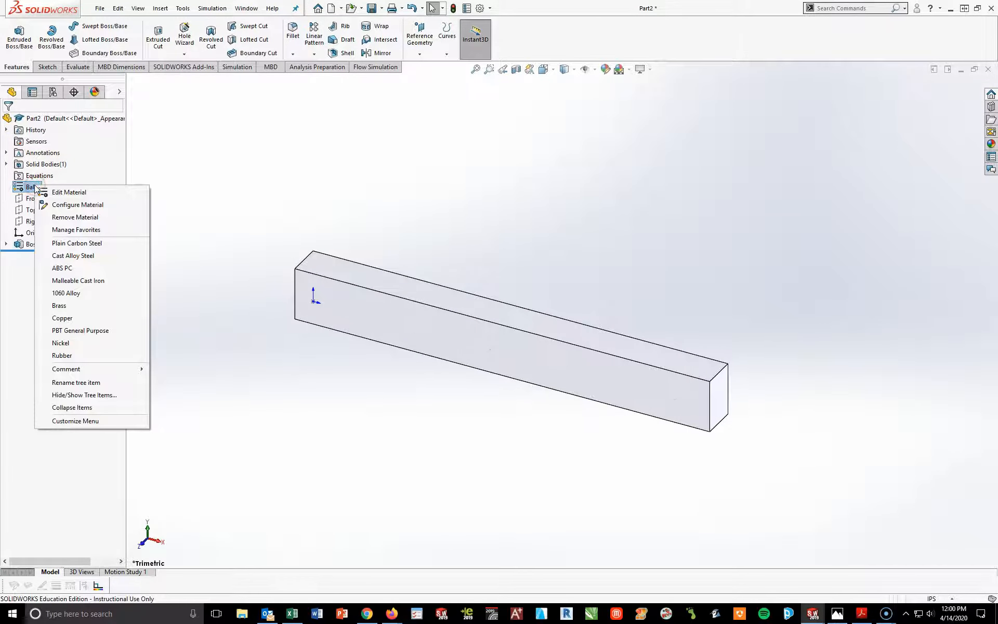
pyautogui.click(53, 192)
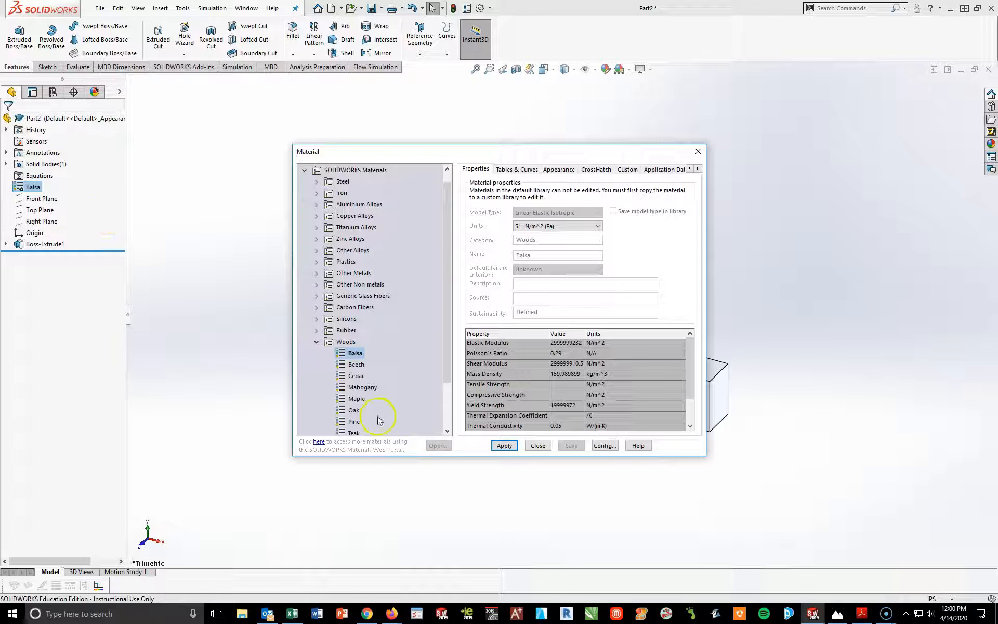
pyautogui.click(354, 422)
pyautogui.click(504, 445)
pyautogui.click(538, 446)
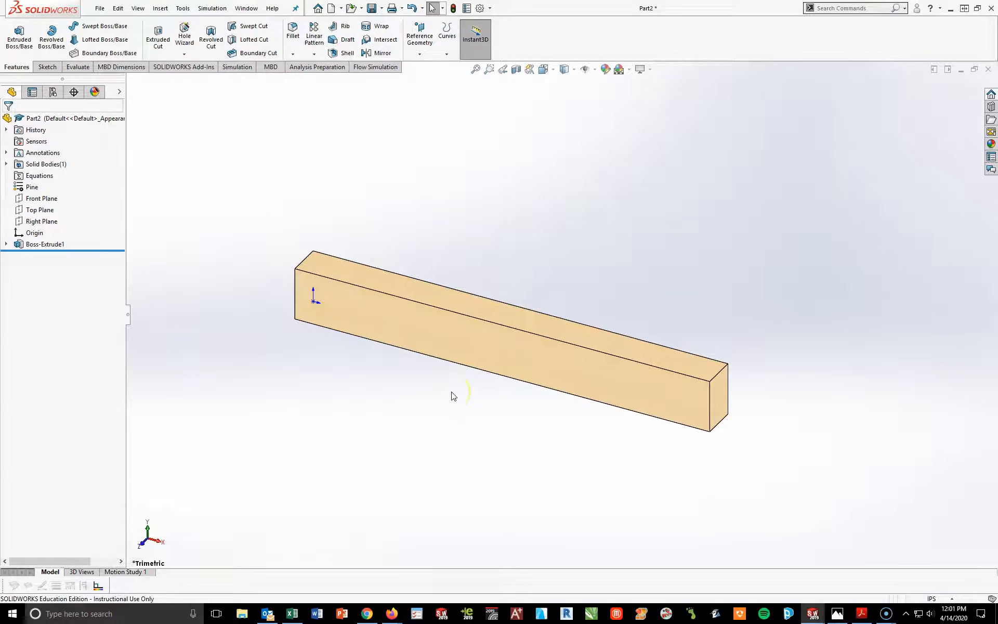
# Step: Start a sketch on the bar's large front face, viewed straight on, and draw a circle of about 0.07 in radius right of the middle
pyautogui.click(517, 363)
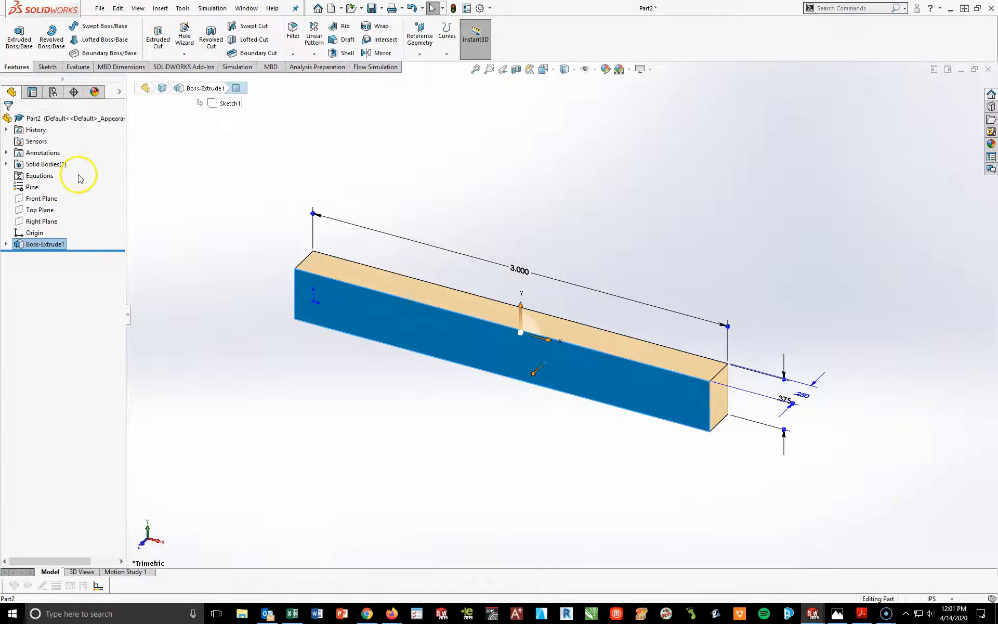
pyautogui.click(46, 66)
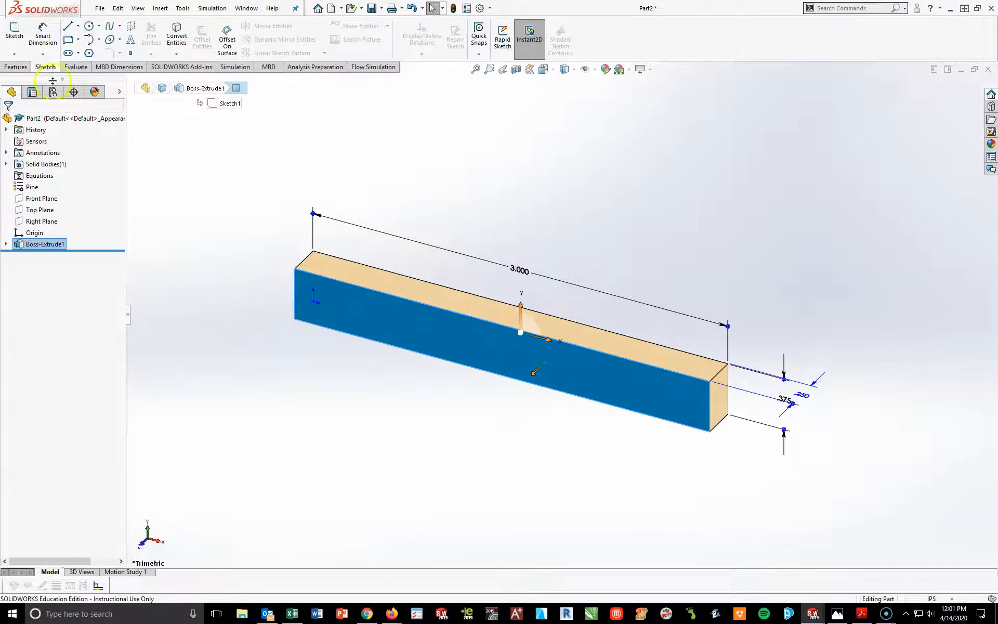
pyautogui.click(15, 36)
pyautogui.press('space')
pyautogui.click(394, 392)
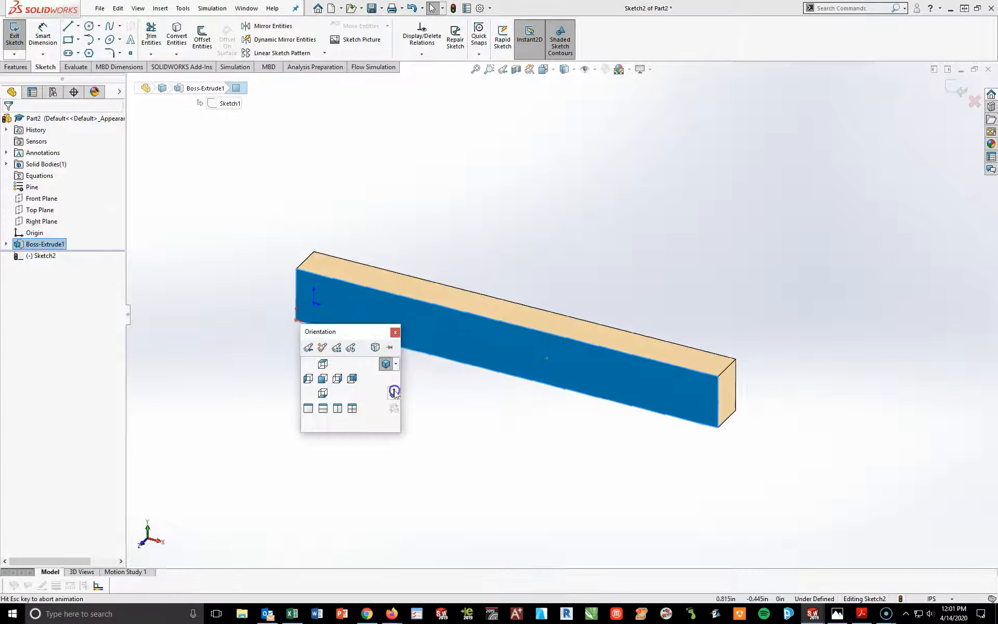
pyautogui.click(89, 26)
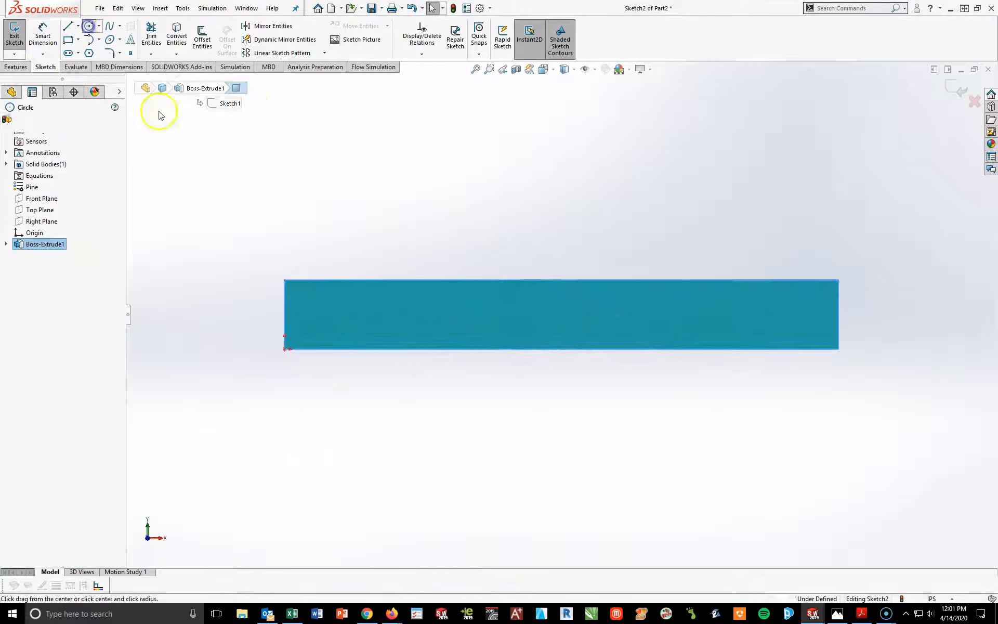
pyautogui.click(649, 312)
pyautogui.click(649, 326)
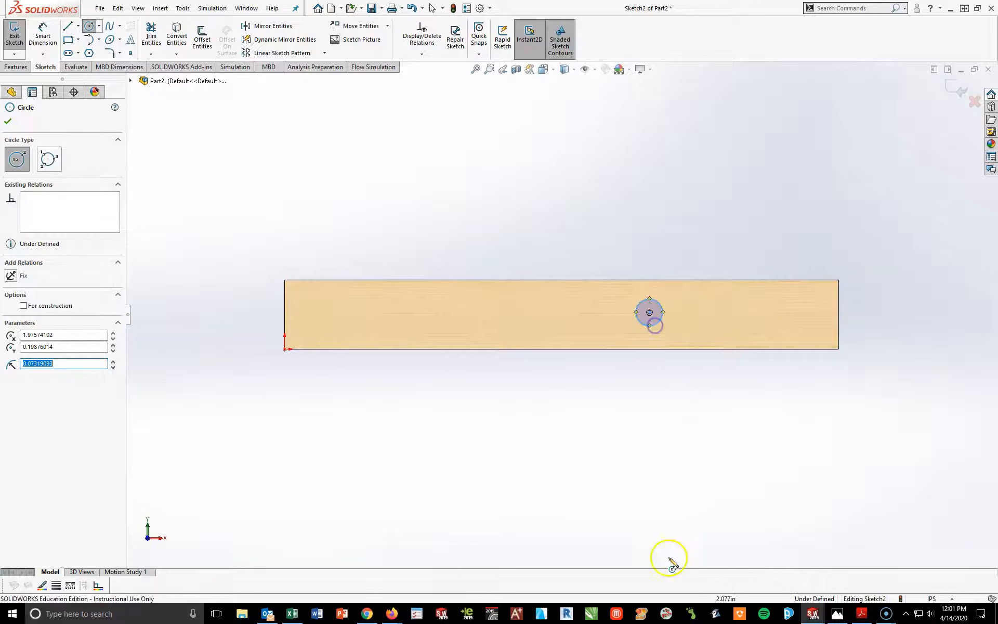
# Step: Dimension the circle's center 2 in from the bar's left edge
pyautogui.click(29, 37)
pyautogui.click(285, 317)
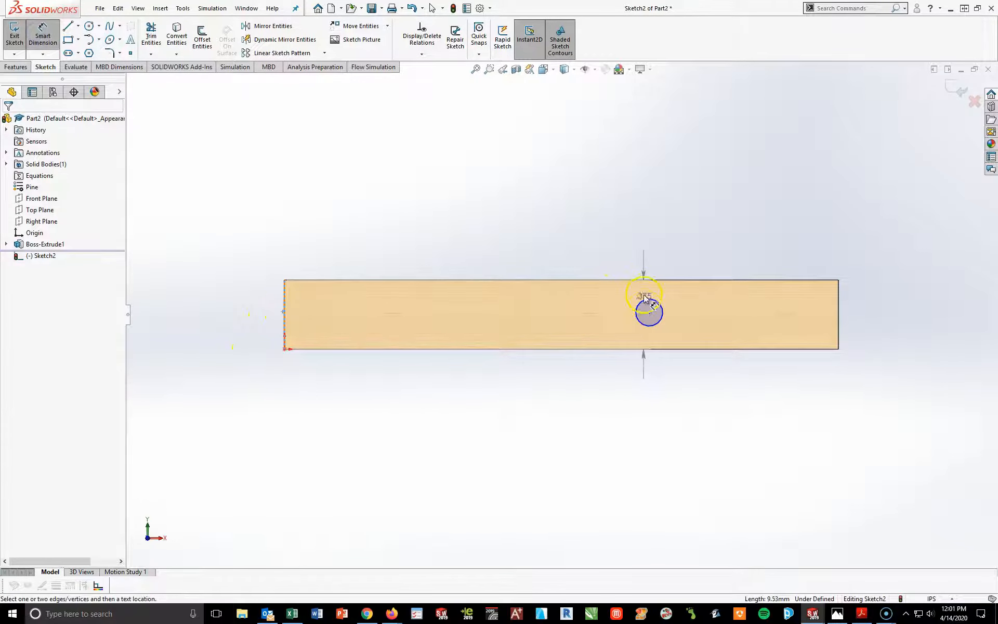
pyautogui.click(649, 312)
pyautogui.click(507, 238)
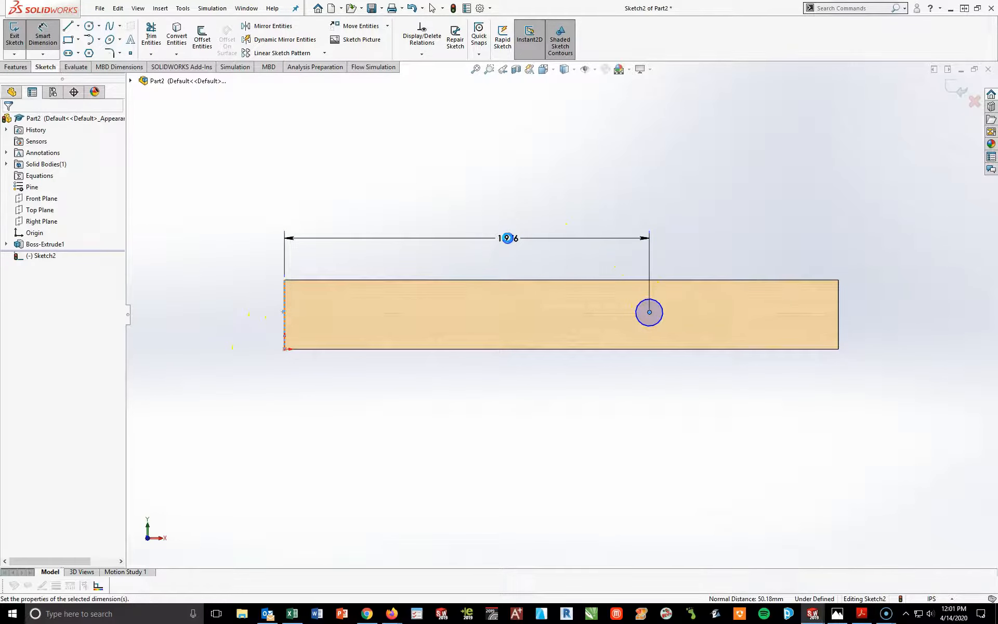
pyautogui.write('2')
pyautogui.press('Return')
# Step: Dimension the circle's diameter as 0.125 in, placing the dimension above the bar
pyautogui.click(659, 305)
pyautogui.click(719, 243)
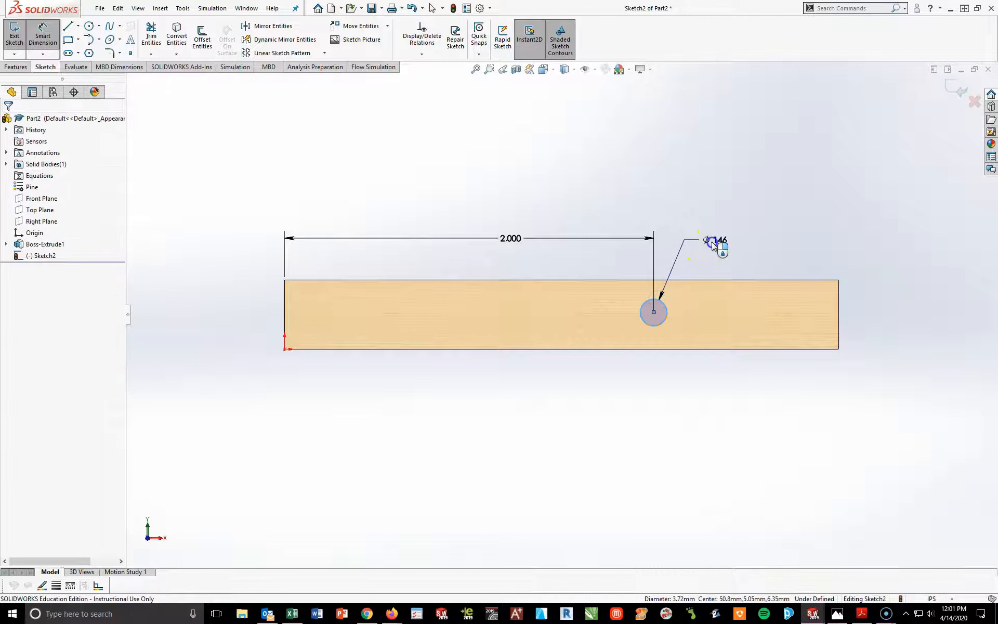
pyautogui.click(713, 243)
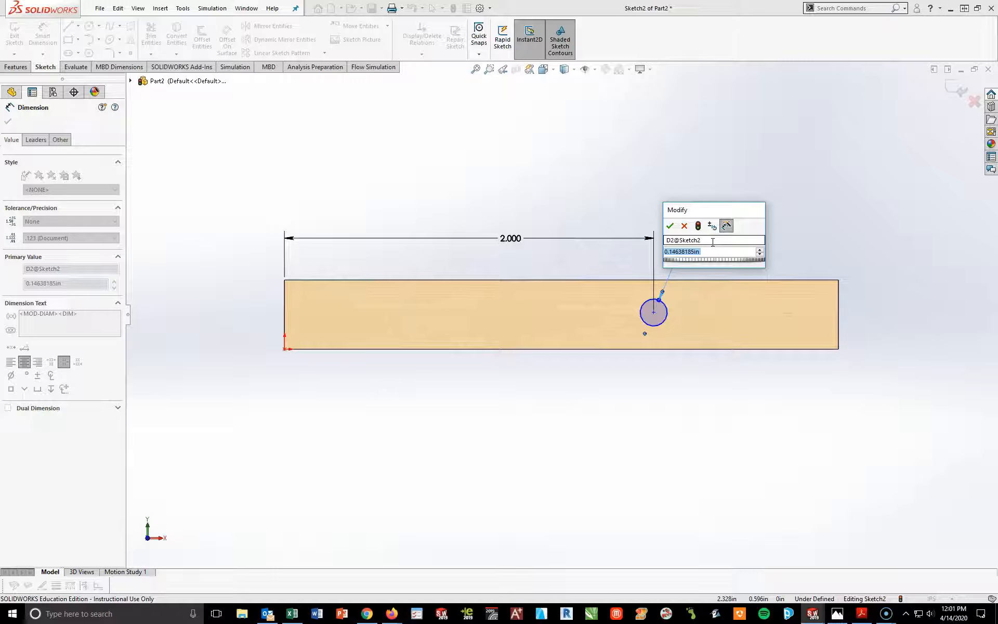
pyautogui.write('.125')
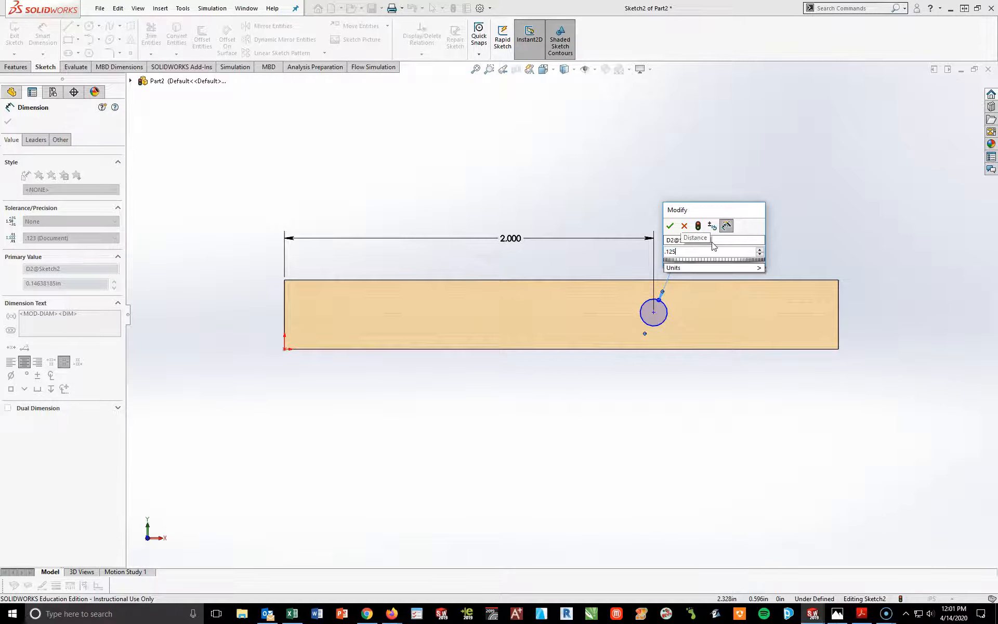
pyautogui.press('Return')
pyautogui.click(714, 245)
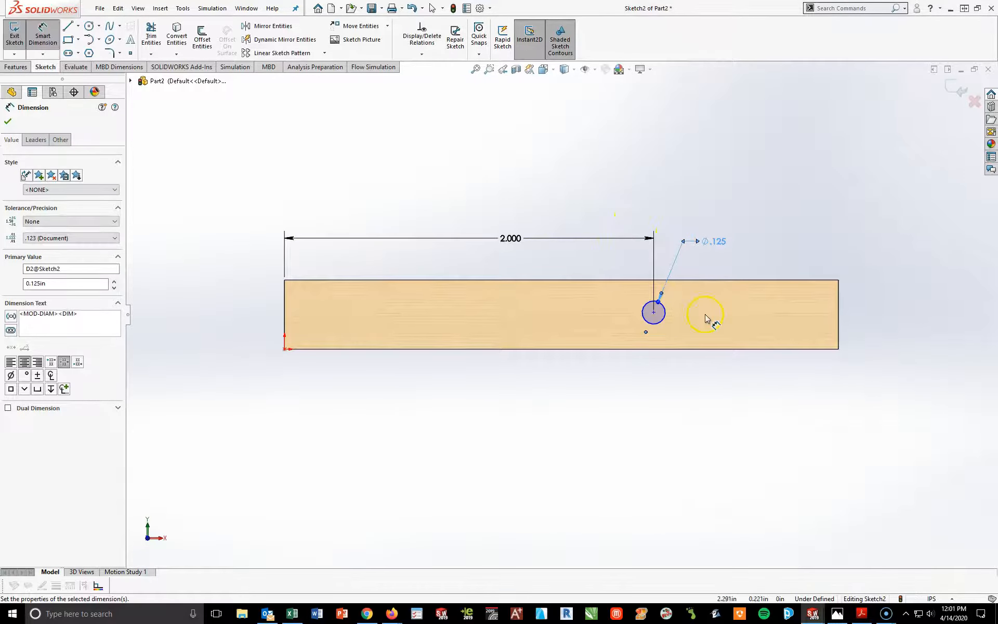
# Step: Dimension the circle's center .375/2 in below the bar's upper edge to center it across the width
pyautogui.click(654, 312)
pyautogui.click(696, 280)
pyautogui.click(872, 297)
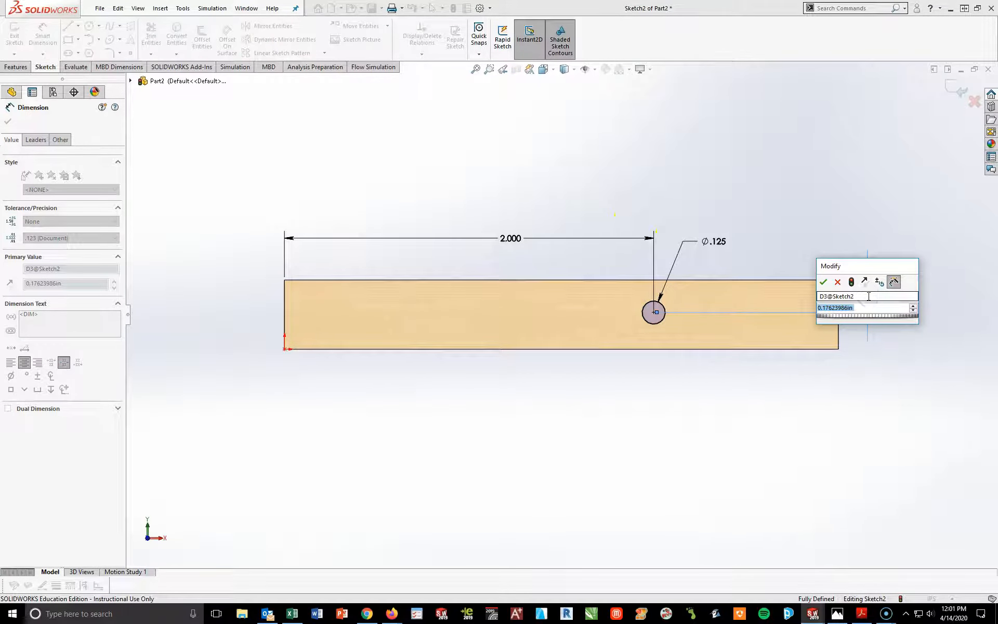
pyautogui.write('.375/2')
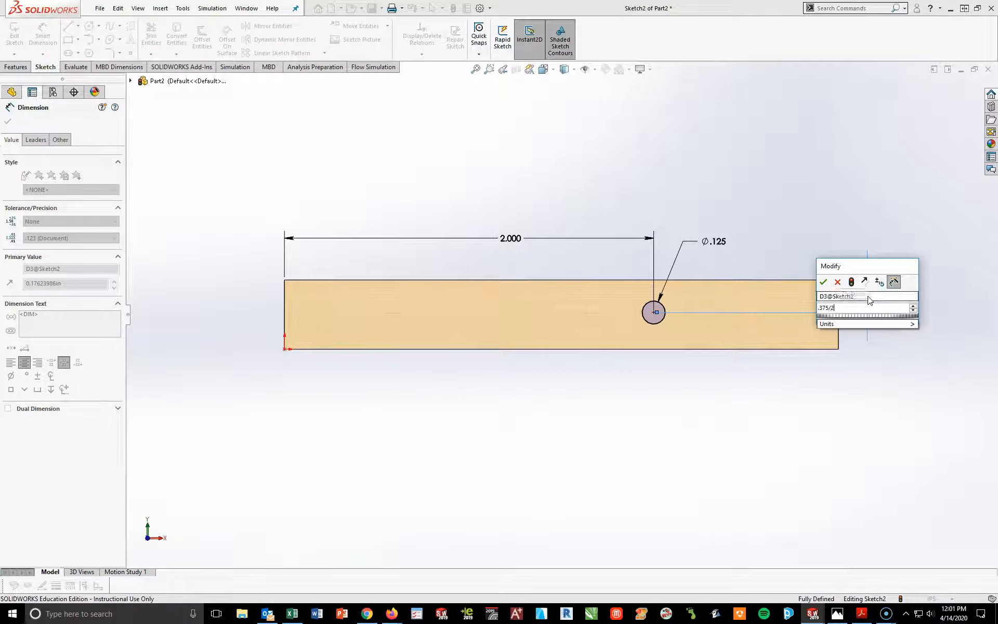
pyautogui.press('Return')
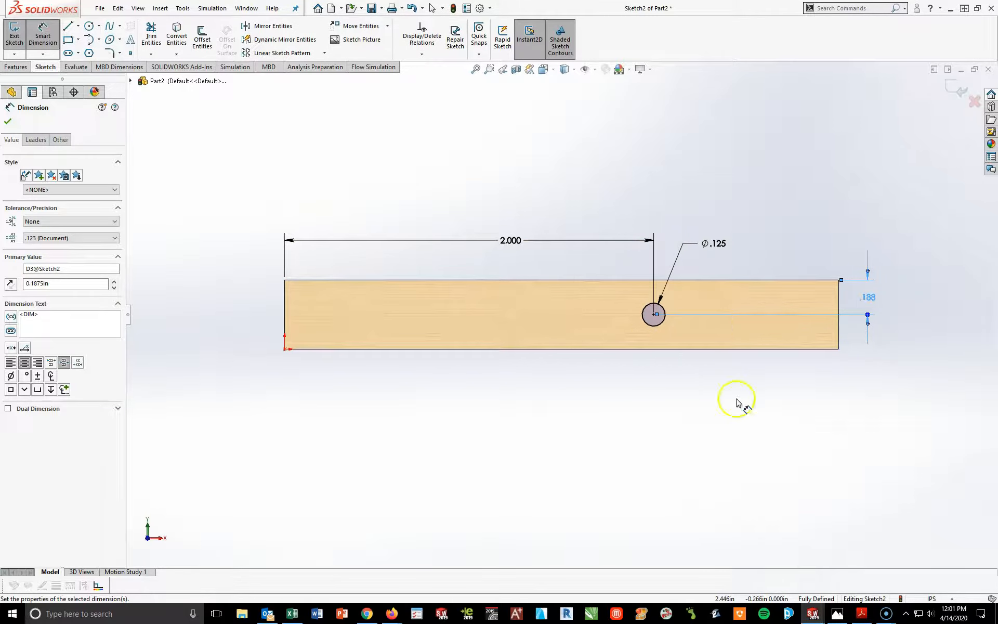
pyautogui.click(737, 458)
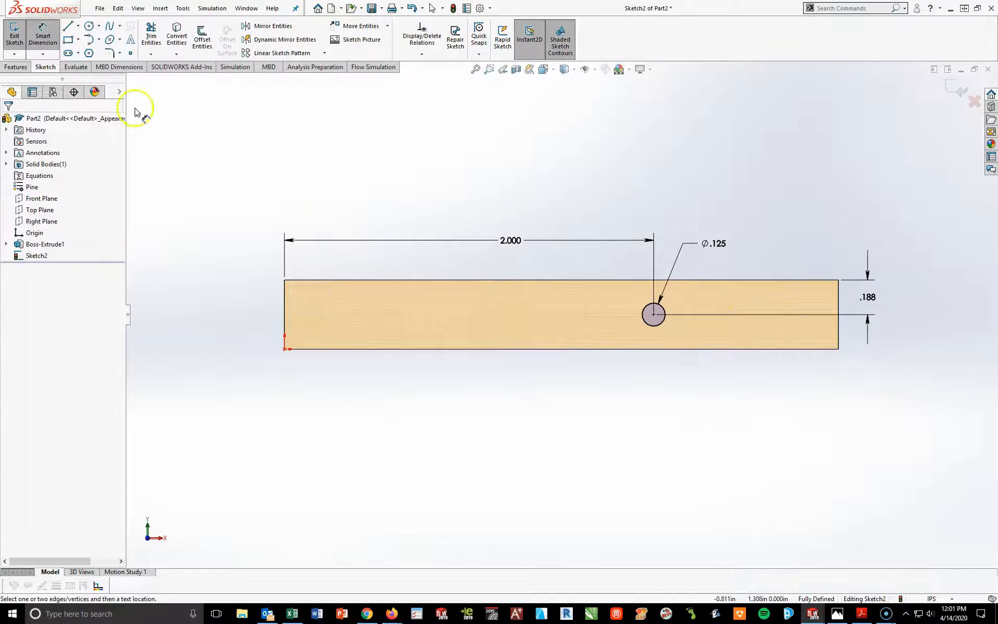
# Step: Cut-extrude the circle to make the axle hole in the bar, and show the part in isometric view
pyautogui.click(16, 66)
pyautogui.click(158, 35)
pyautogui.click(70, 185)
pyautogui.click(62, 198)
pyautogui.click(8, 121)
pyautogui.hotkey('ctrl', '7')
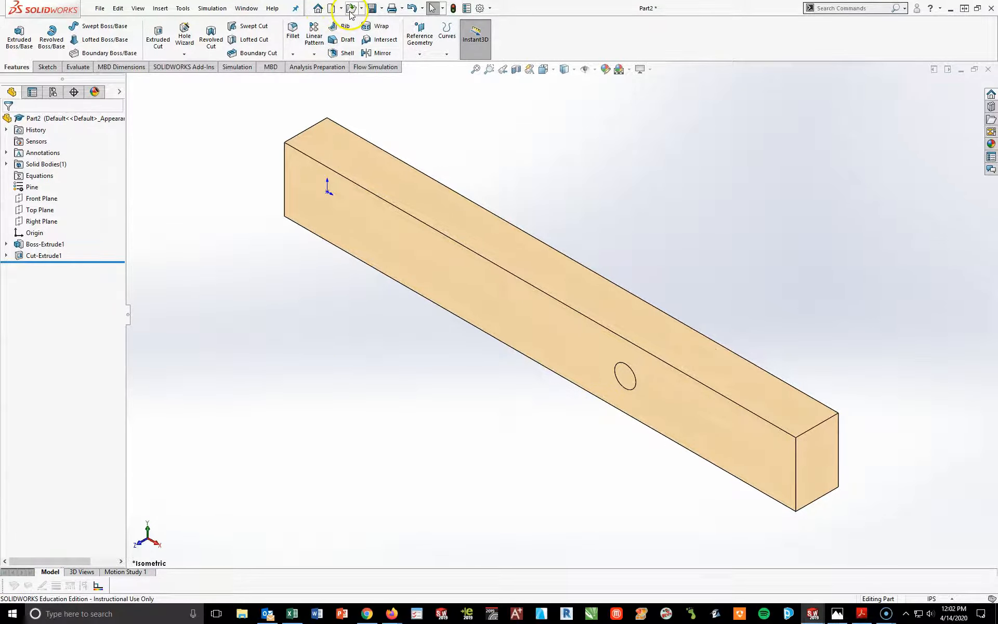
# Step: Save the drilled bar part and bring up the hand-drawn gear car sketch image for reference
pyautogui.click(382, 8)
pyautogui.click(388, 22)
pyautogui.click(837, 613)
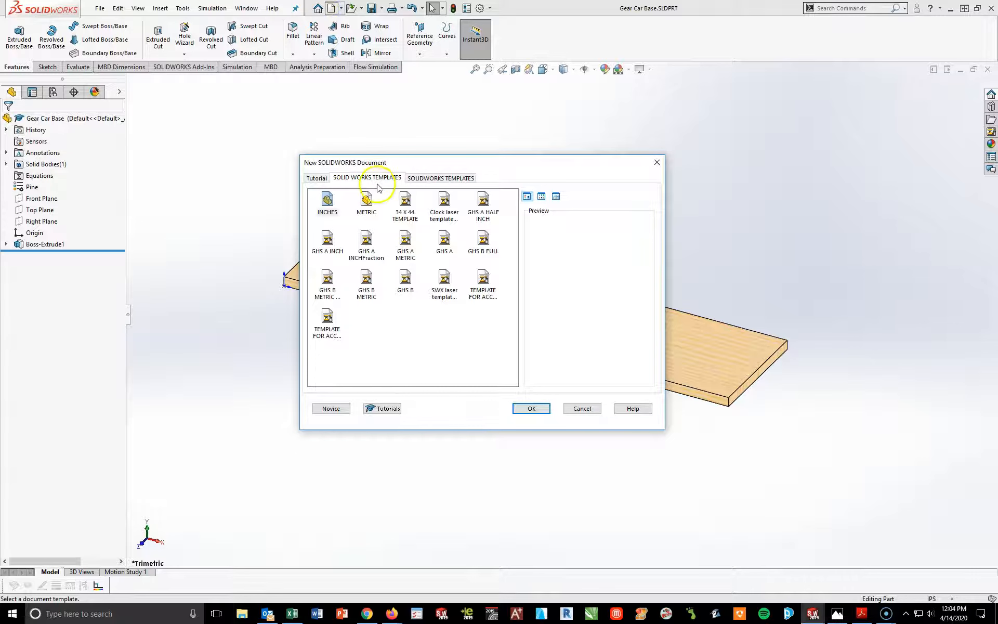
# Step: Create a part from the INCHES template and sketch a circle of about 0.26 in radius centered on the origin of the Front Plane
pyautogui.click(327, 201)
pyautogui.click(522, 406)
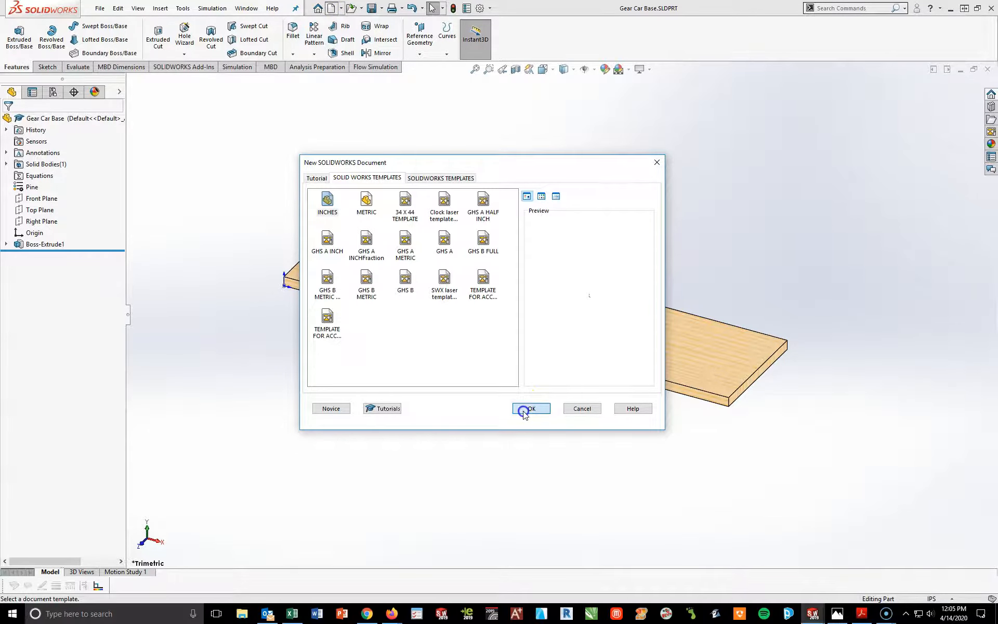
pyautogui.click(31, 187)
pyautogui.click(47, 67)
pyautogui.click(89, 26)
pyautogui.click(561, 314)
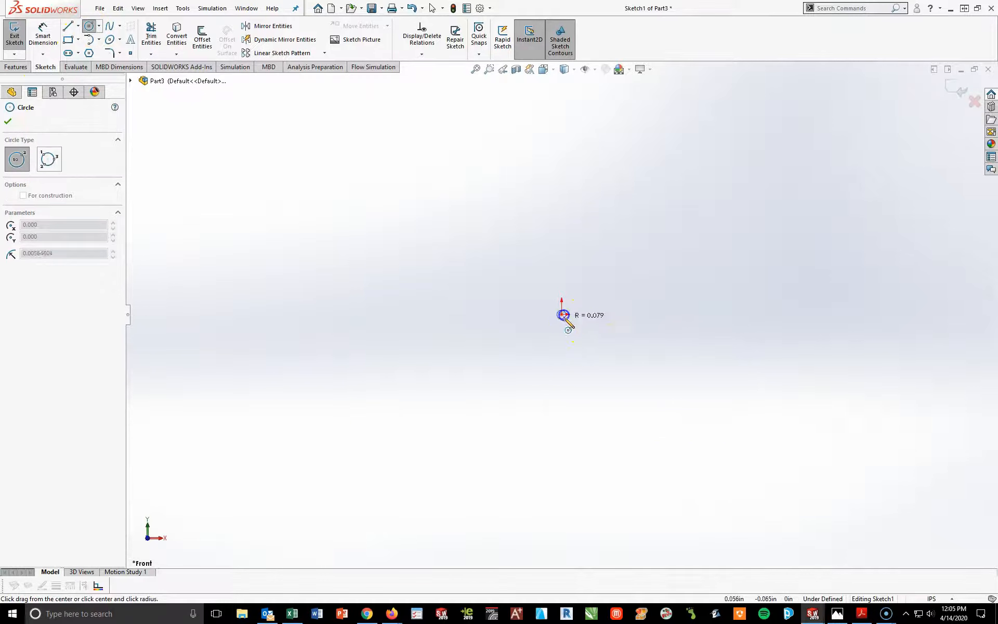
pyautogui.click(570, 326)
# Step: Dimension the circle at the origin with a diameter of 0.125 in
pyautogui.click(44, 29)
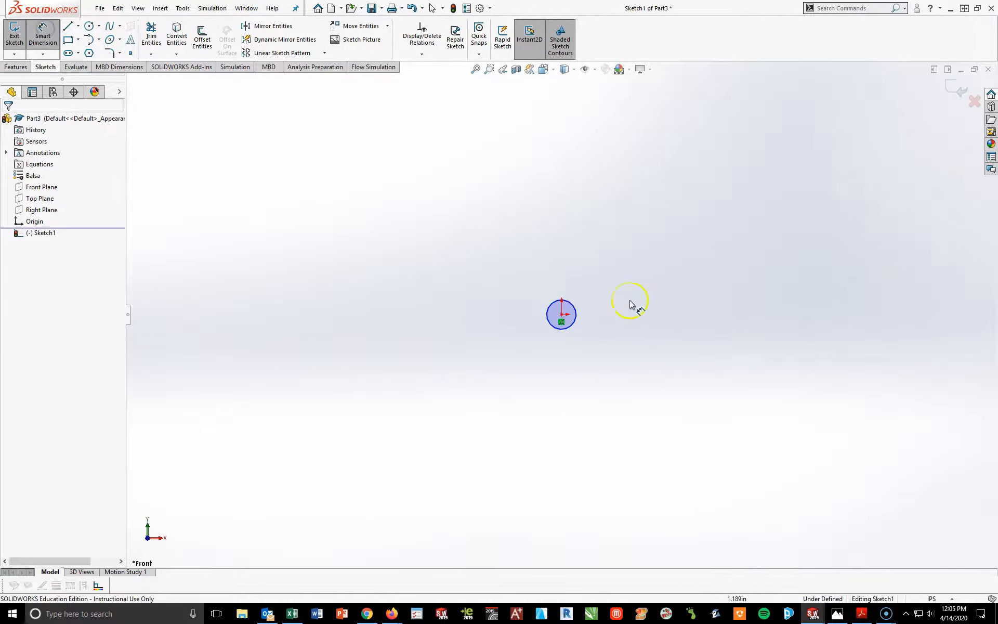
pyautogui.click(570, 305)
pyautogui.click(613, 265)
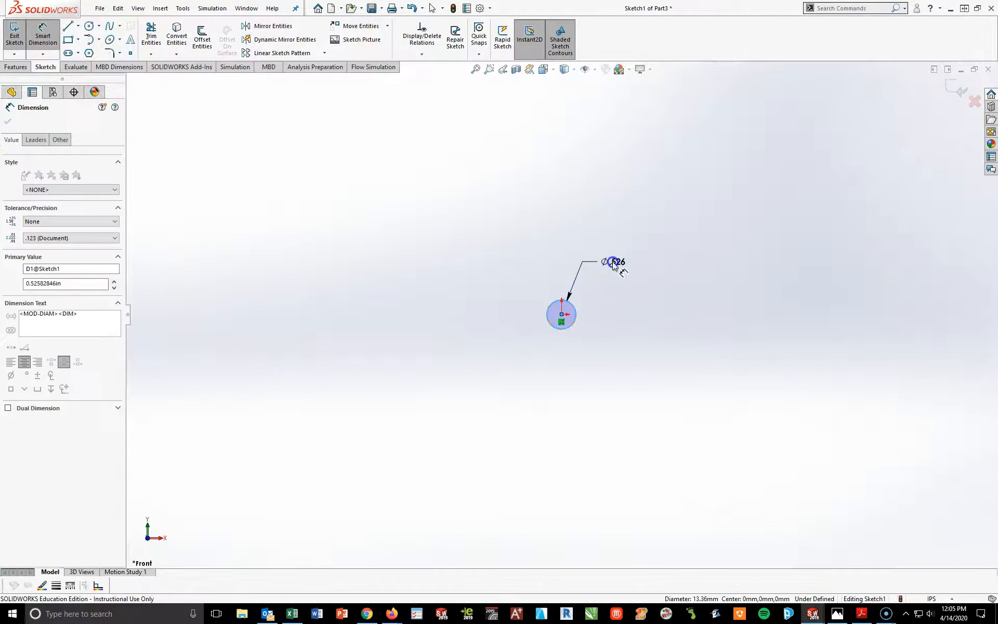
pyautogui.write('.125')
pyautogui.press('Return')
# Step: Extrude the circle 4.5 in with the Mid Plane end condition, and open the rod's material options
pyautogui.click(15, 67)
pyautogui.click(19, 36)
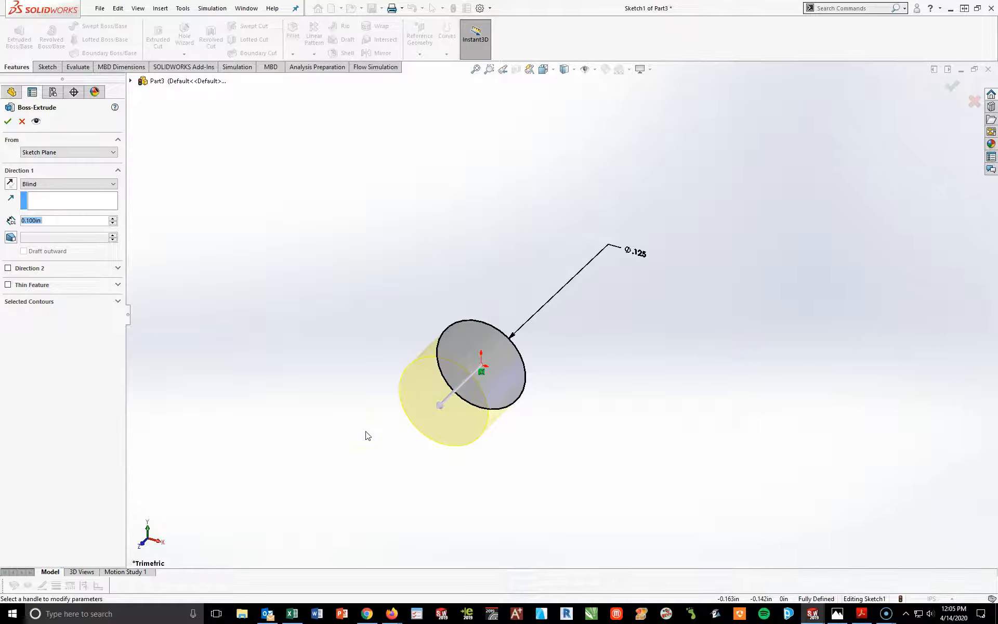
pyautogui.click(446, 460)
pyautogui.click(112, 184)
pyautogui.click(34, 238)
pyautogui.doubleClick(39, 221)
pyautogui.write('4.5')
pyautogui.scroll(8, 446, 461)
pyautogui.click(8, 122)
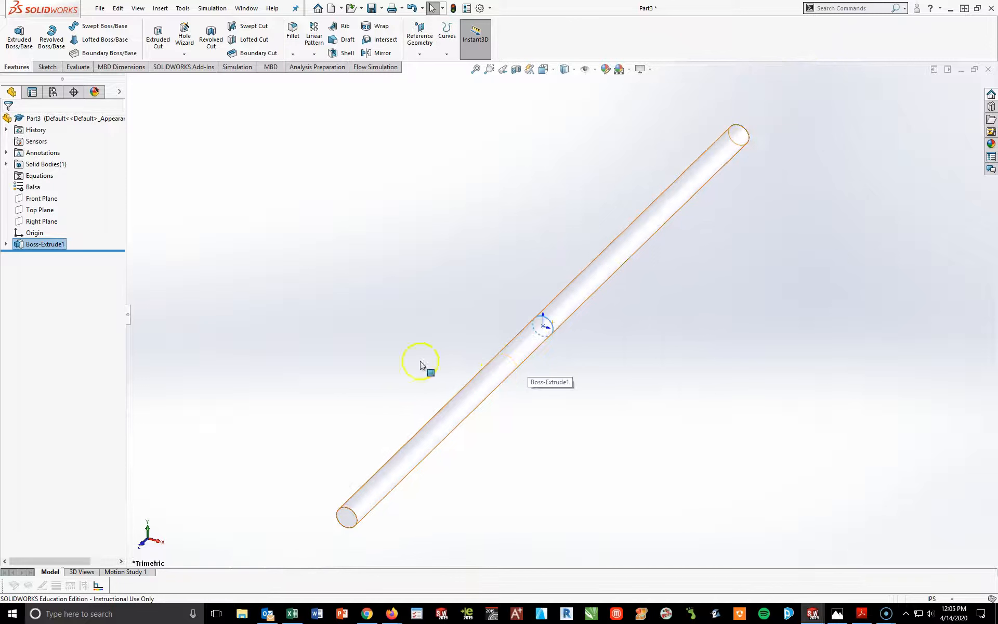
pyautogui.rightClick(30, 191)
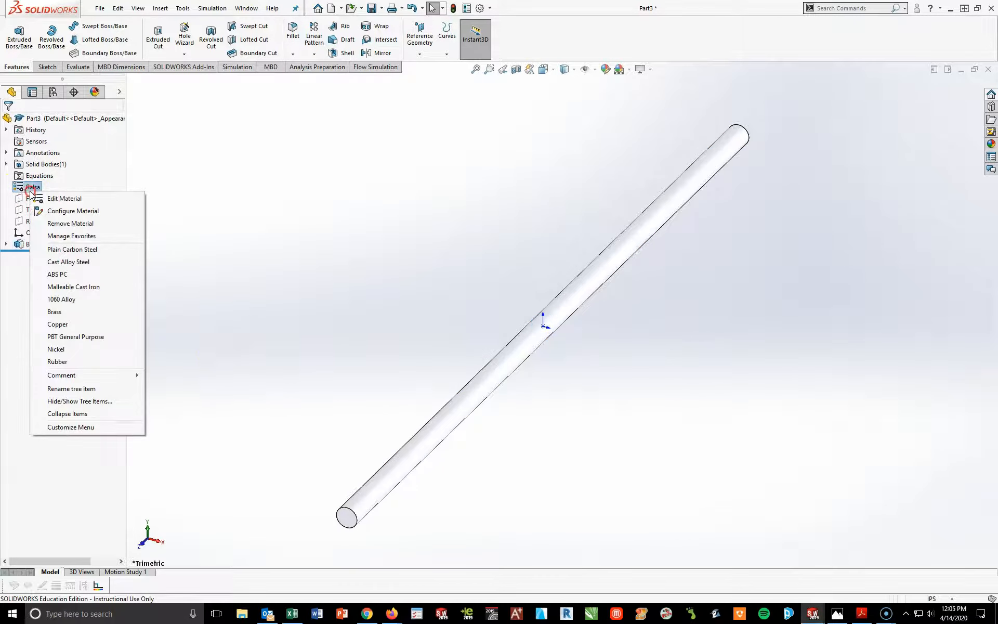
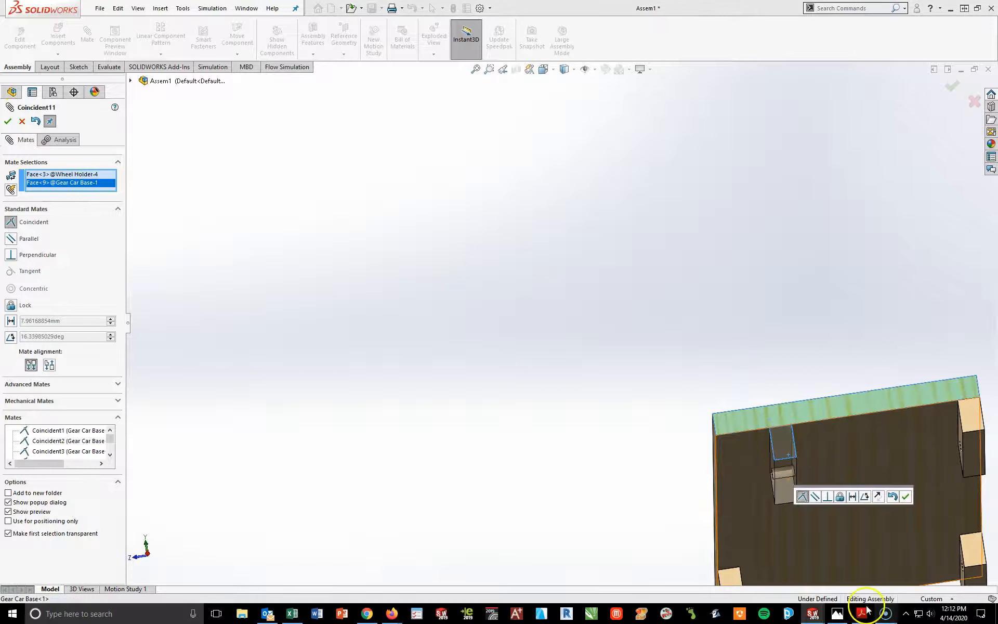
# Step: Mate the fourth wheel holder coincident with the base's end face and its outer side face coincident with the base's long side
pyautogui.click(898, 494)
pyautogui.moveTo(684, 422); pyautogui.dragTo(734, 450, button='middle')
pyautogui.click(734, 451)
pyautogui.click(669, 441)
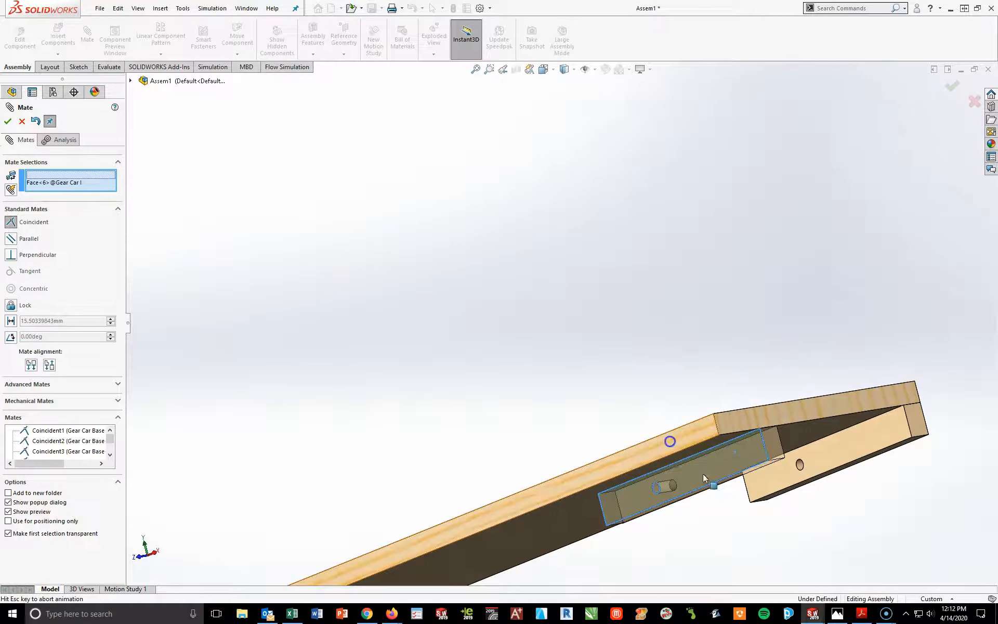
pyautogui.click(8, 121)
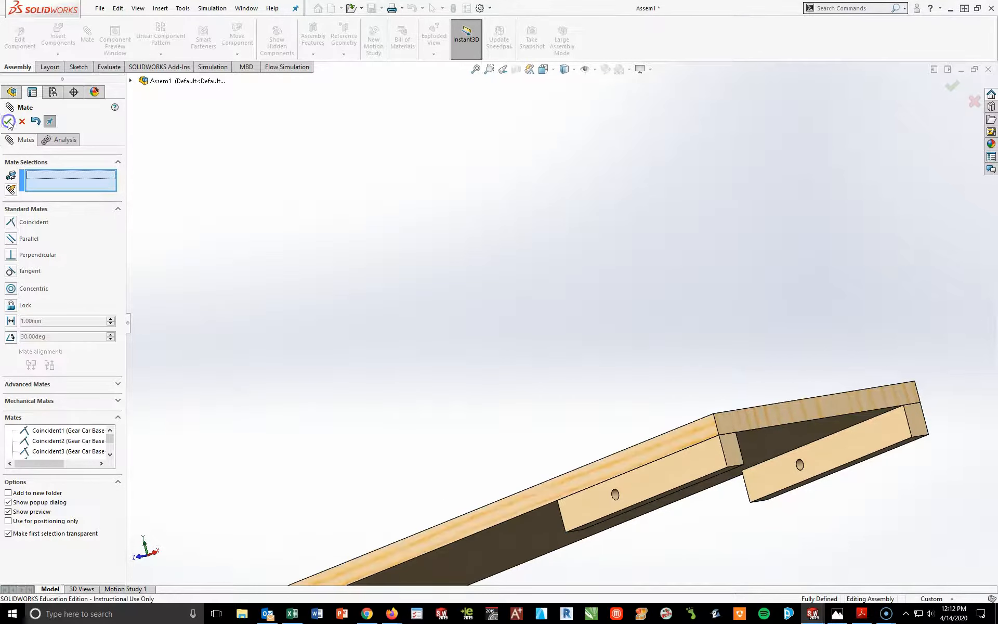
pyautogui.click(7, 121)
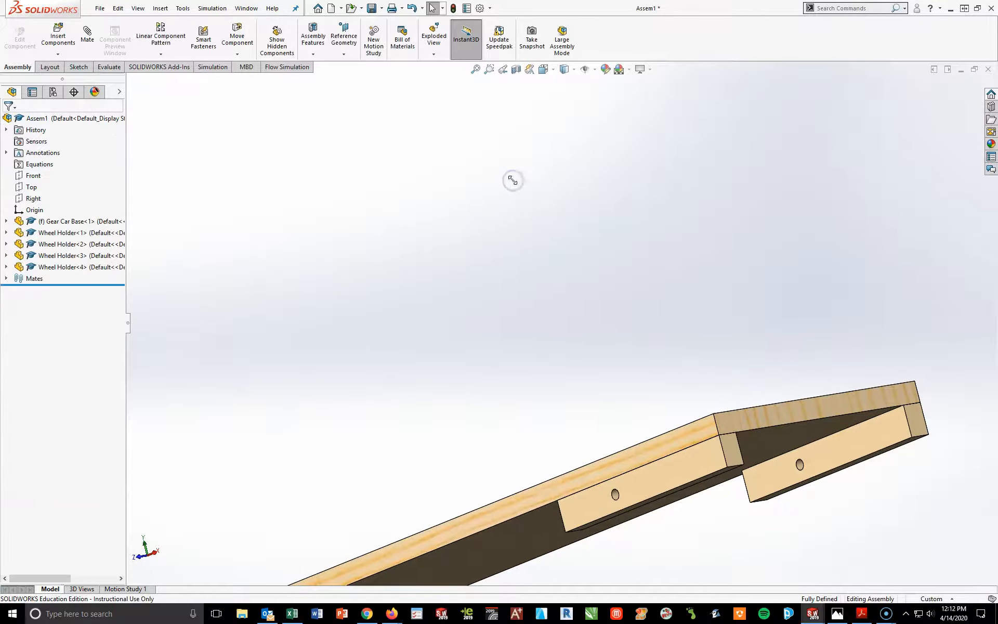
# Step: Show the assembly in isometric view and insert the Wheel Axle_Front part beside the base's upper rear end
pyautogui.press('space')
pyautogui.click(597, 223)
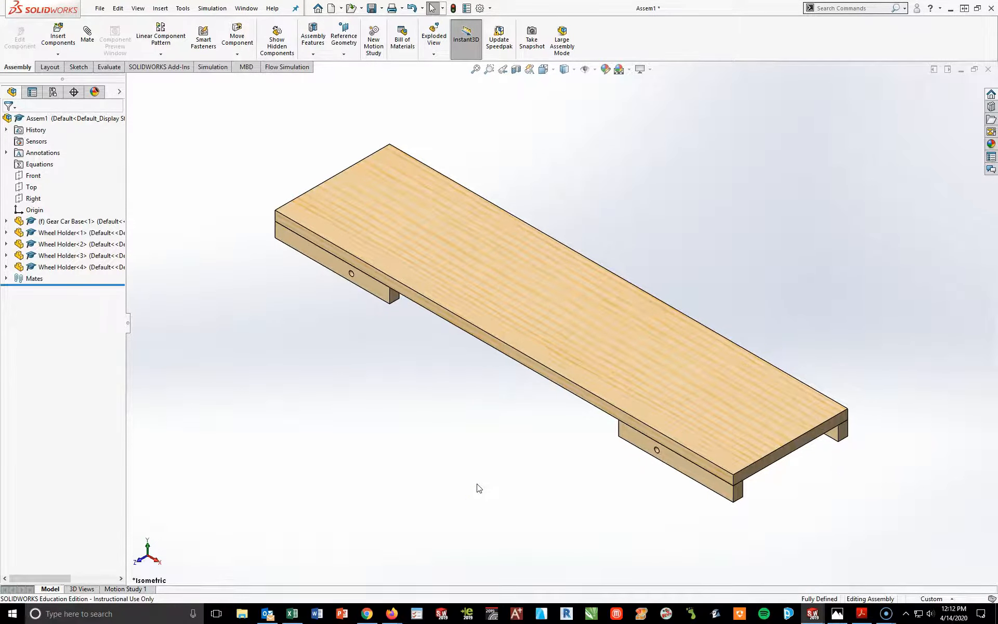
pyautogui.click(67, 48)
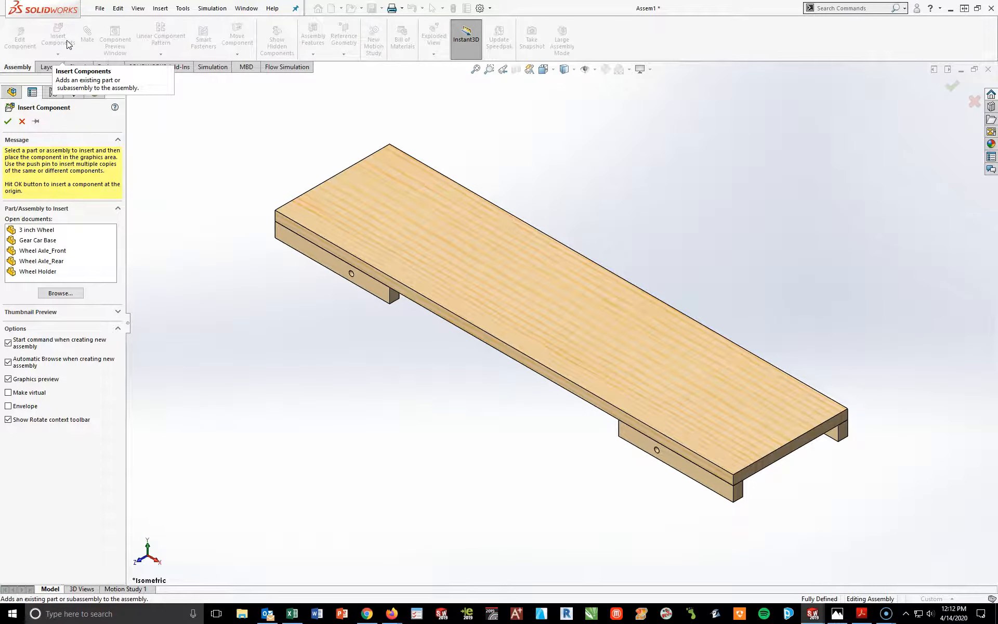
pyautogui.click(54, 250)
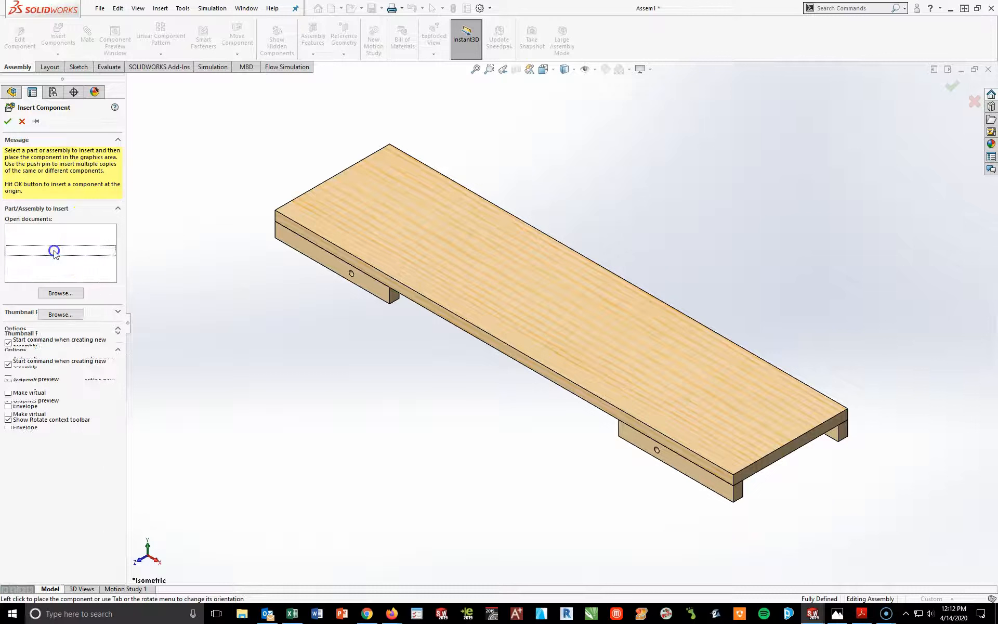
pyautogui.click(272, 155)
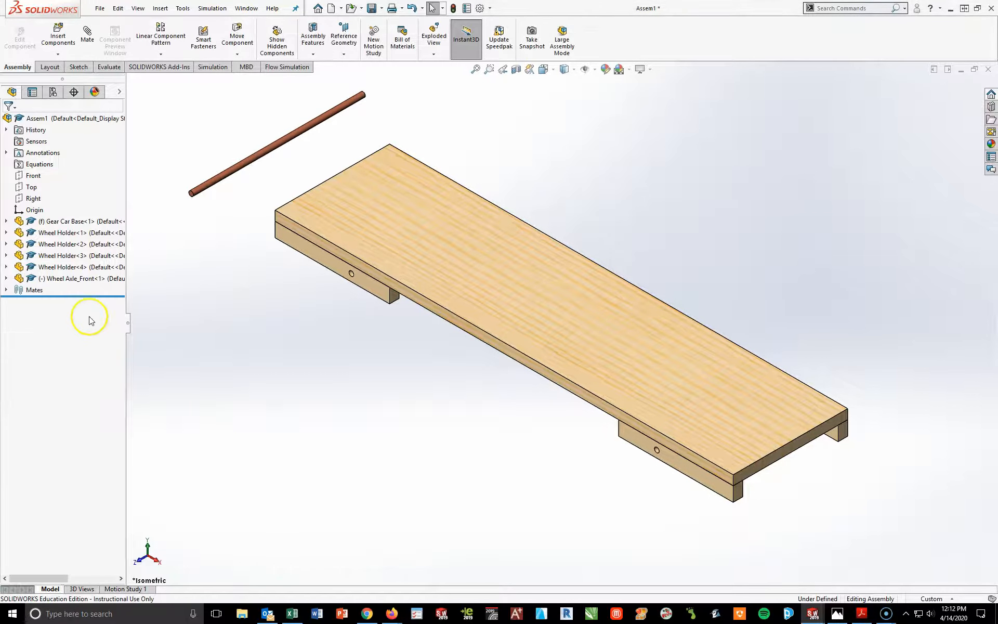
# Step: Insert the Wheel Axle_Rear part beyond the opposite end of the base from the front axle
pyautogui.click(58, 38)
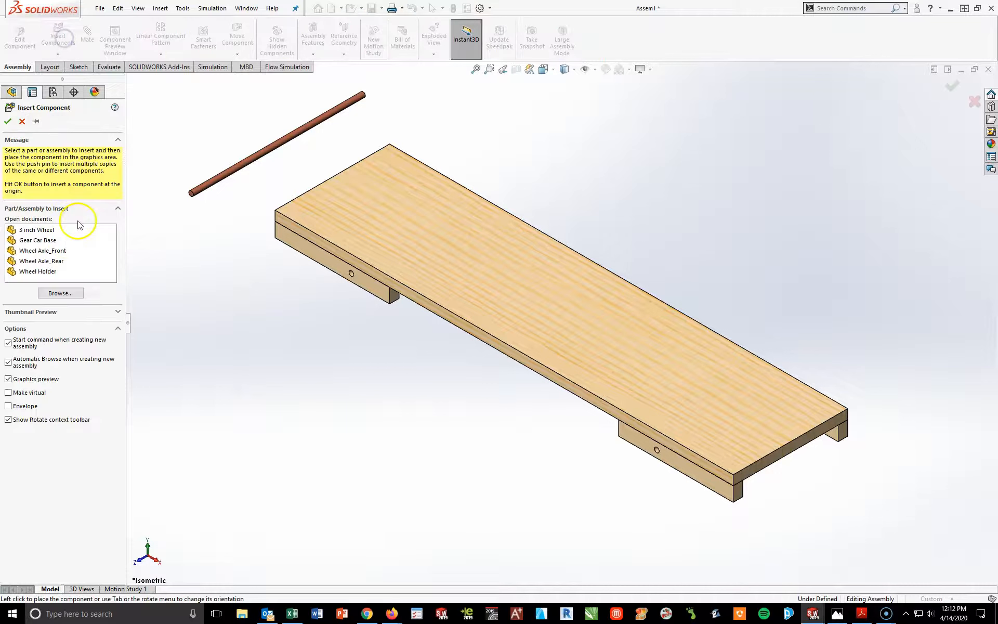
pyautogui.click(42, 260)
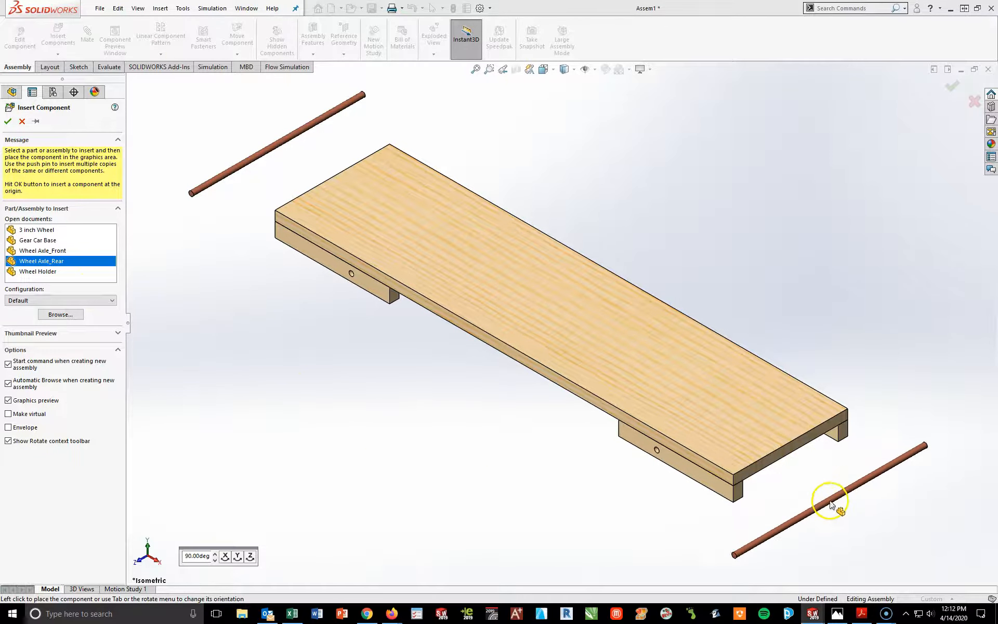
pyautogui.click(831, 505)
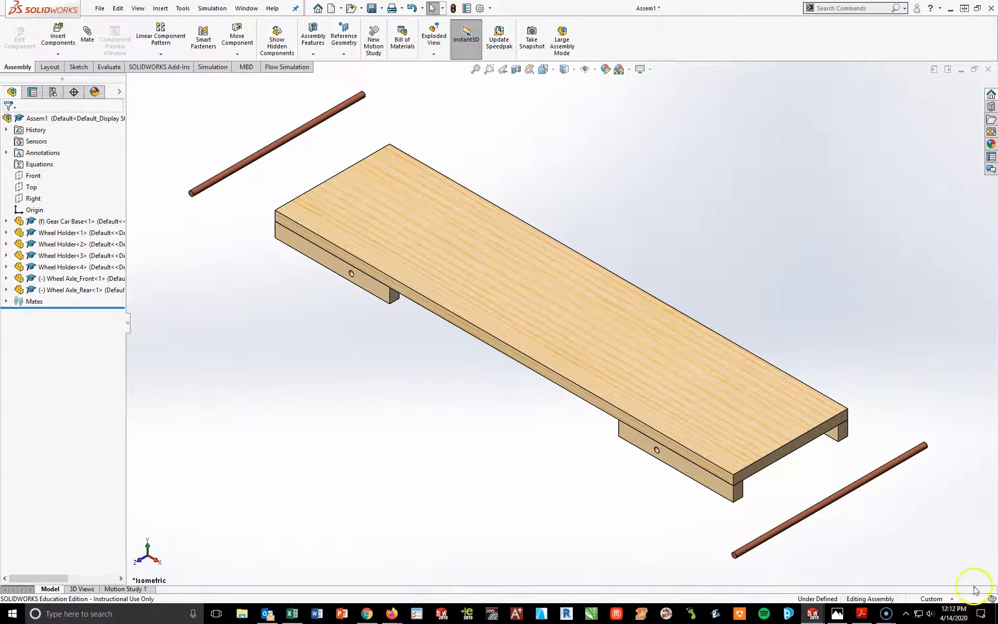
# Step: Check the axle layout in the gear car sketch image, view the Gear Car Base part, and return to the Assem1 assembly
pyautogui.click(835, 611)
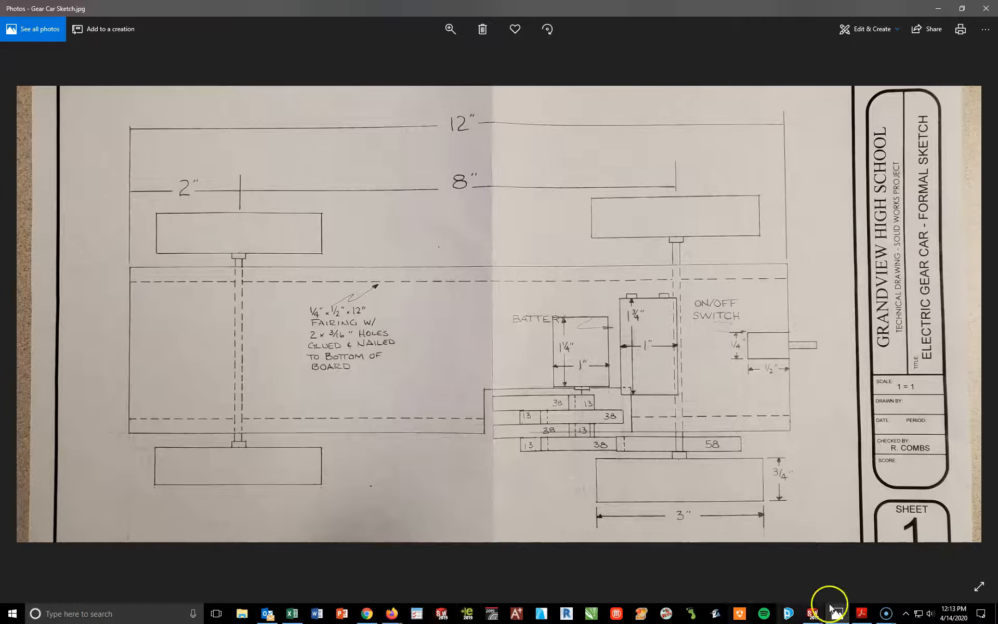
pyautogui.click(813, 614)
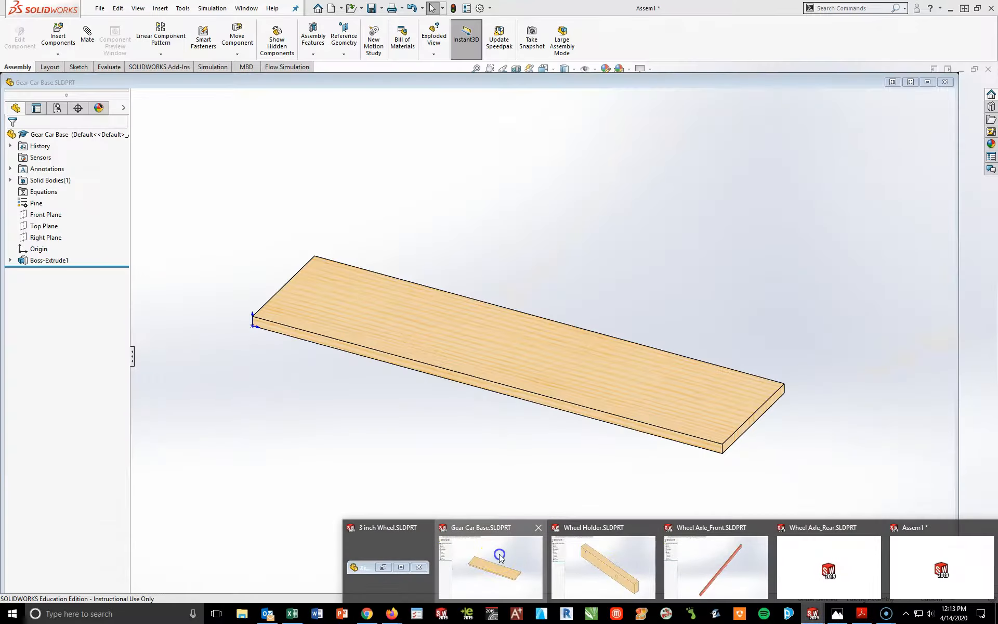
pyautogui.click(500, 556)
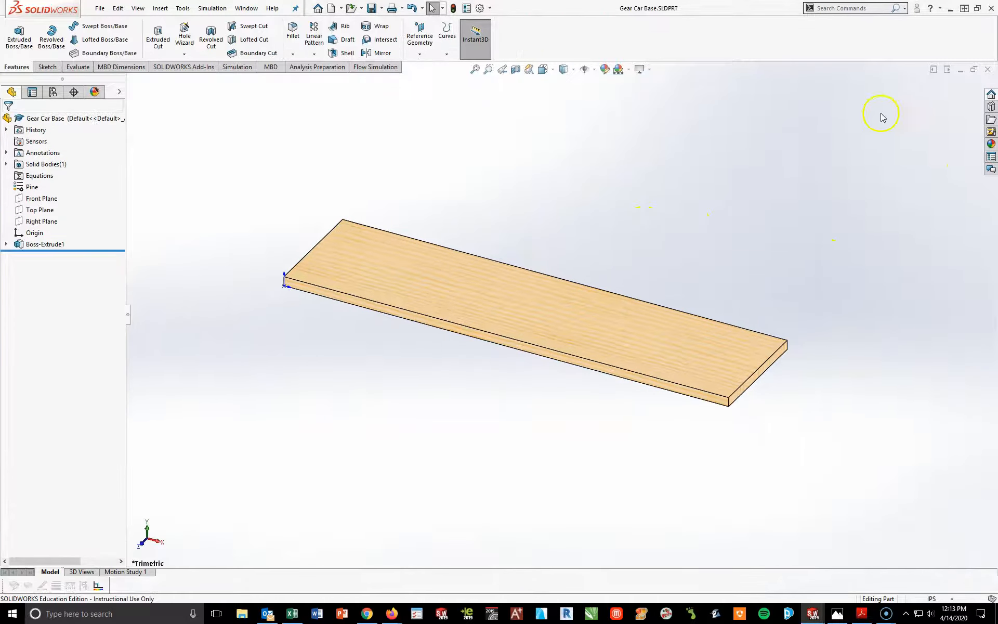
pyautogui.hotkey('ctrl', 'Tab')
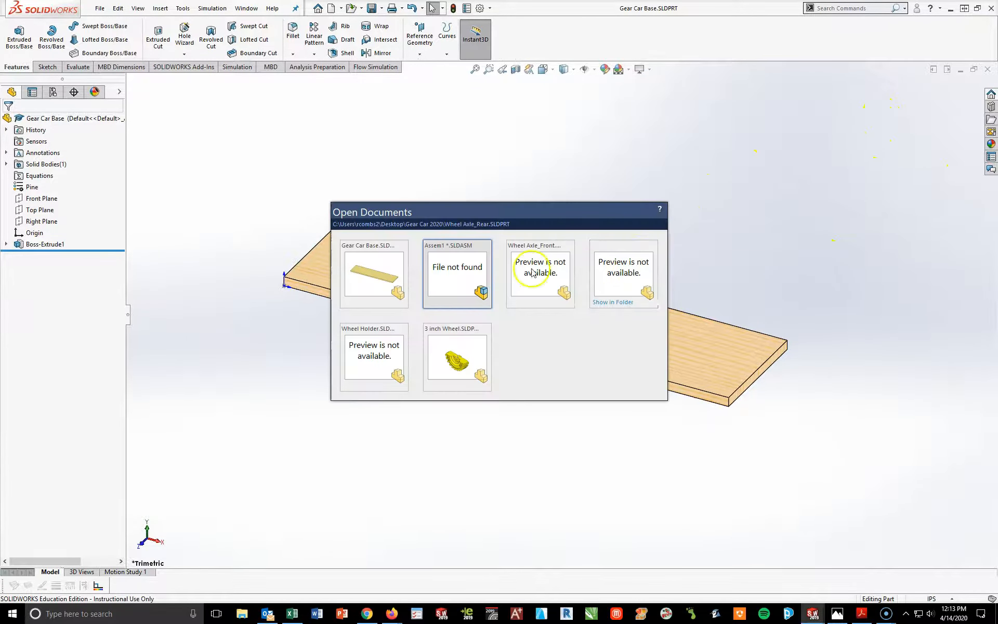
pyautogui.click(455, 269)
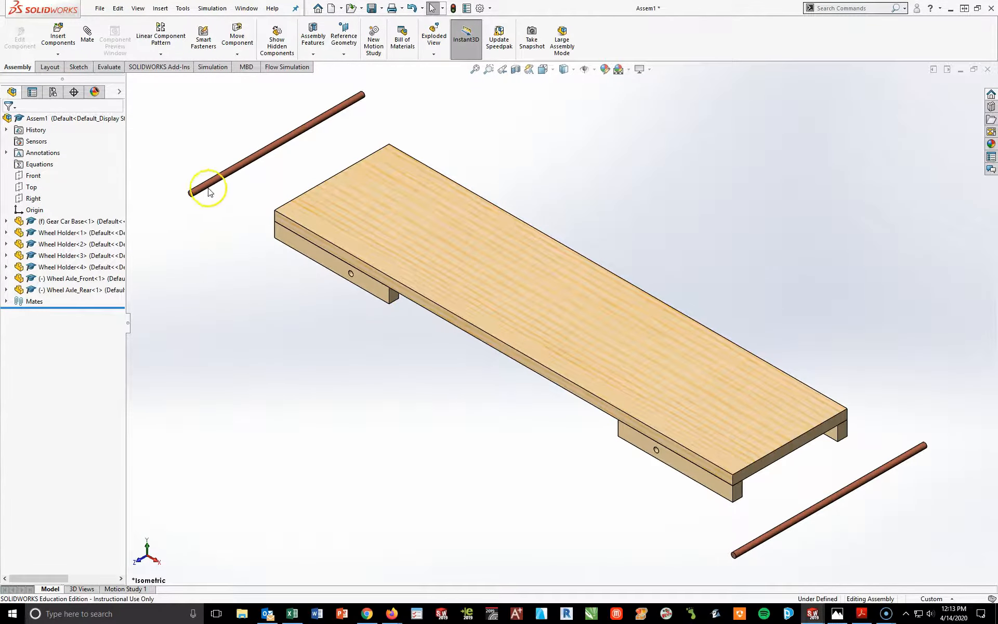
# Step: Mate the front wheel axle concentric with the hole in the nearest wheel holder
pyautogui.click(260, 154)
pyautogui.click(87, 35)
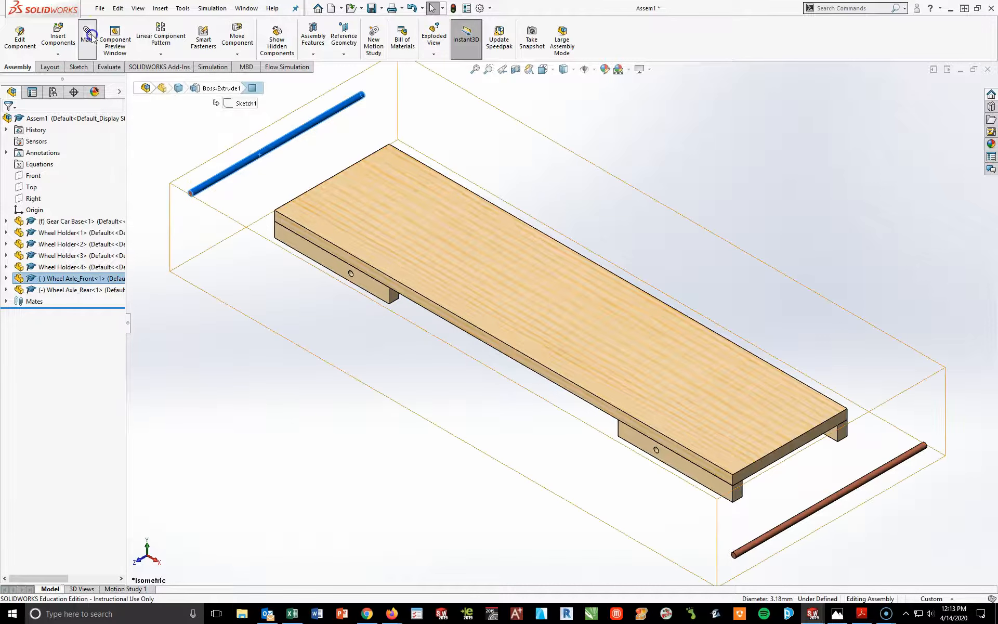
pyautogui.scroll(-5, 368, 317)
pyautogui.click(349, 237)
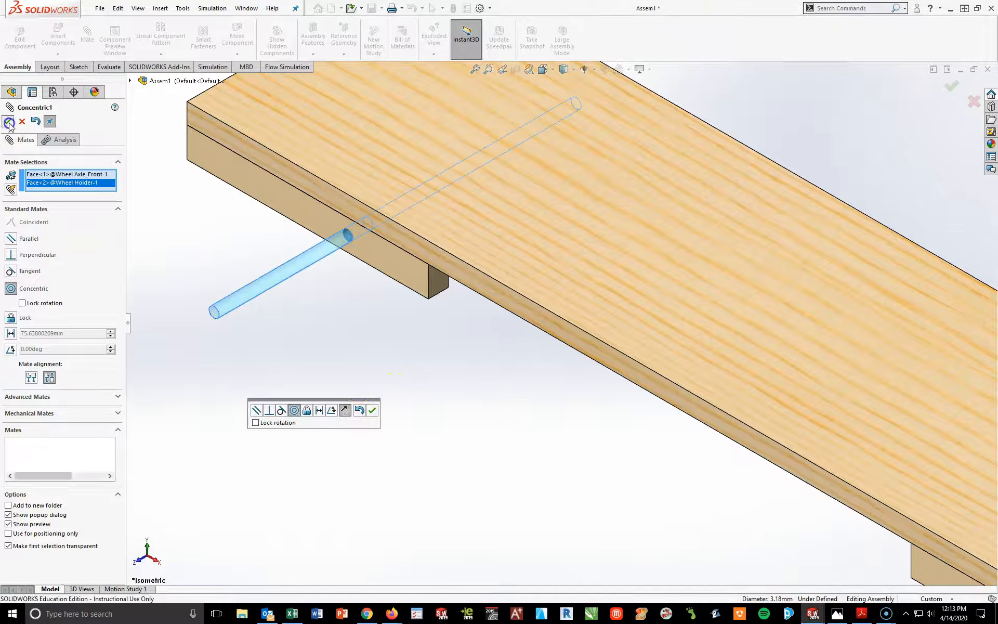
pyautogui.rightClick(240, 357)
# Step: Add a 0.75 in distance mate between the front axle's near end face and the base's long side face
pyautogui.click(210, 318)
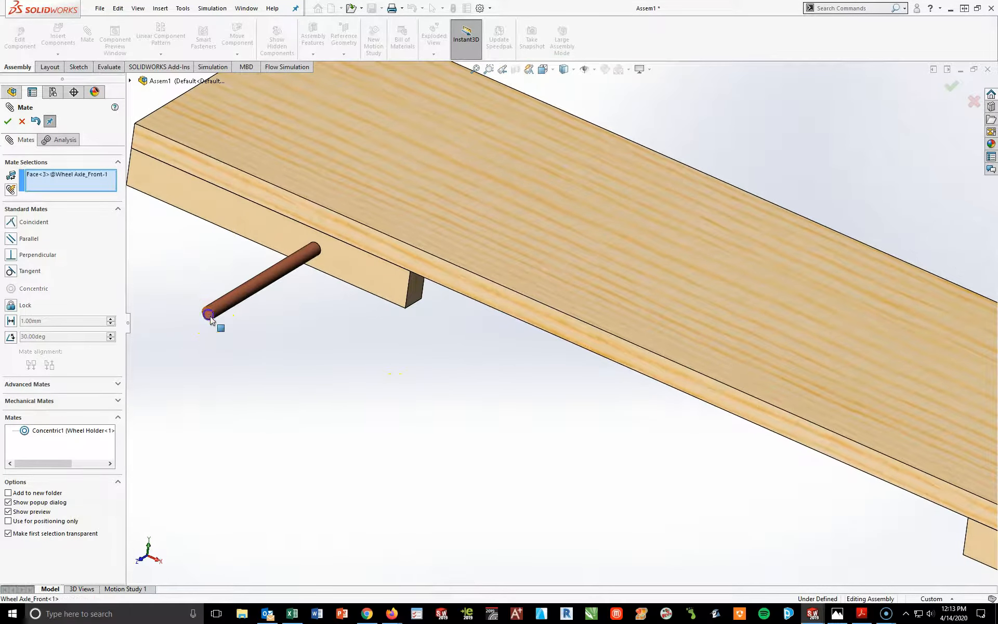
pyautogui.click(360, 229)
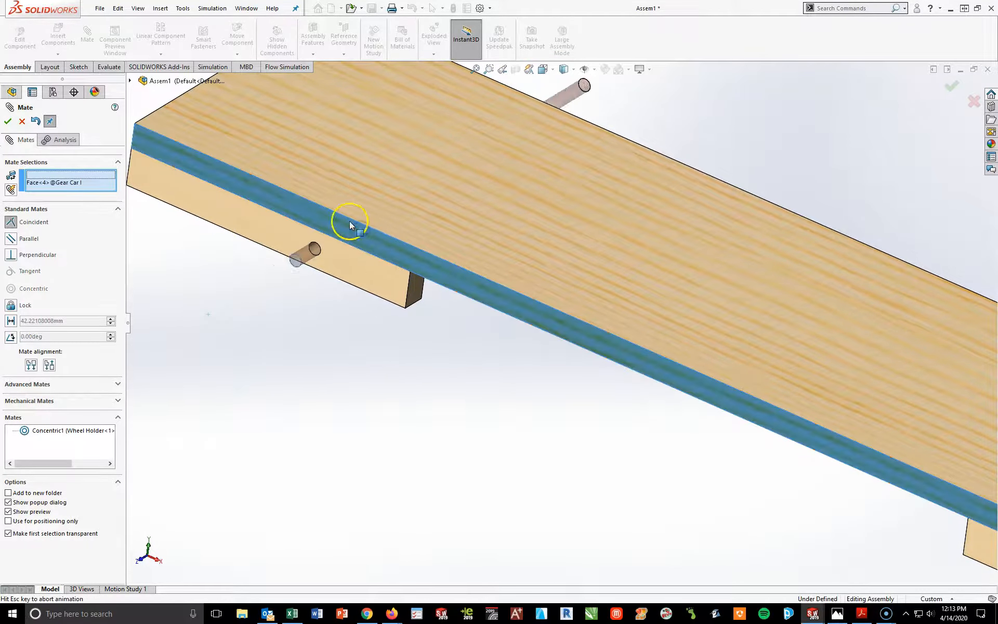
pyautogui.click(10, 321)
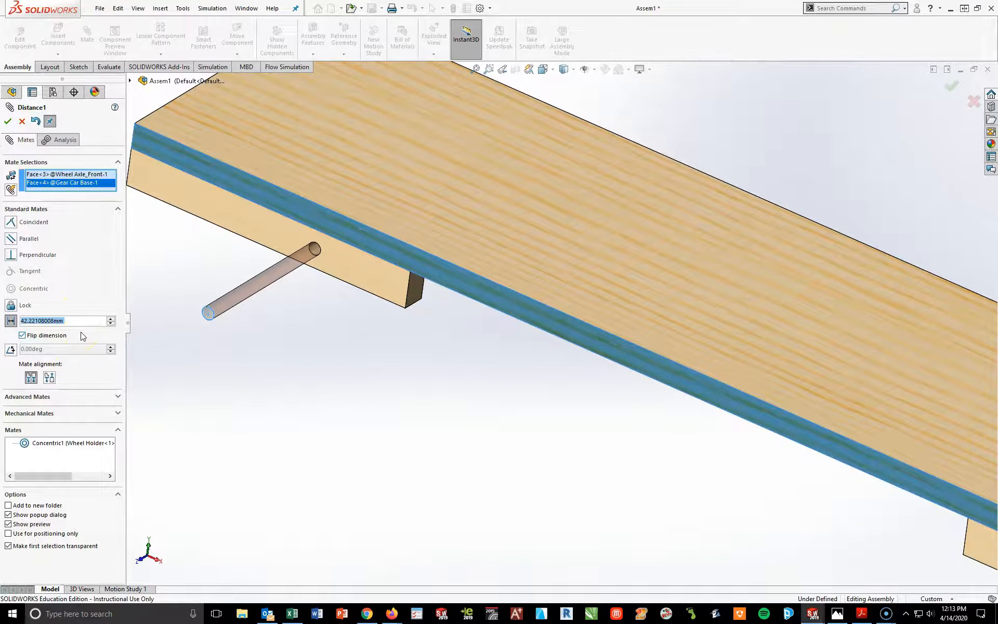
pyautogui.write('.75in')
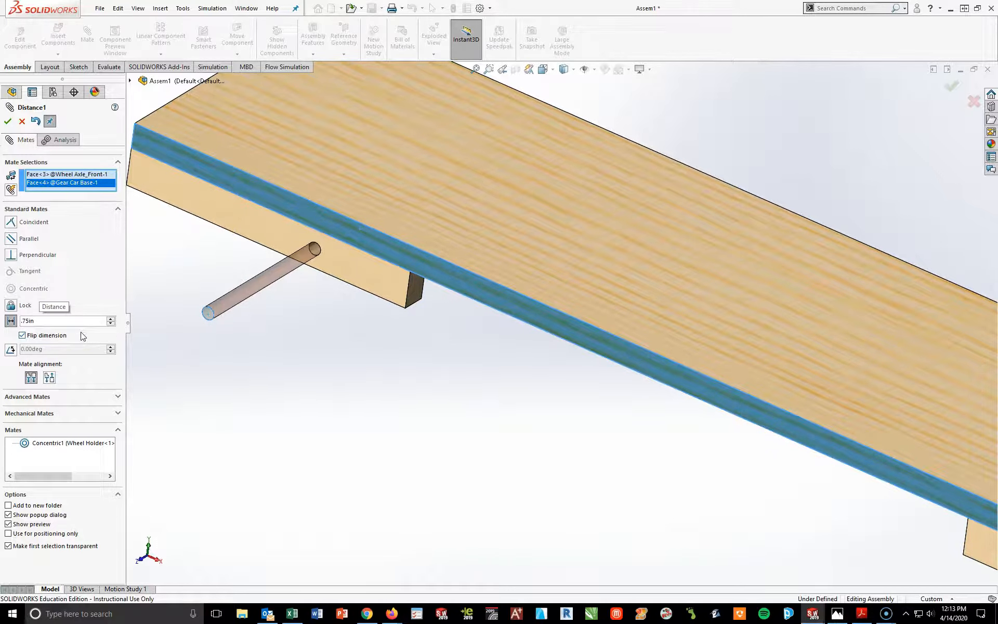
pyautogui.press('Return')
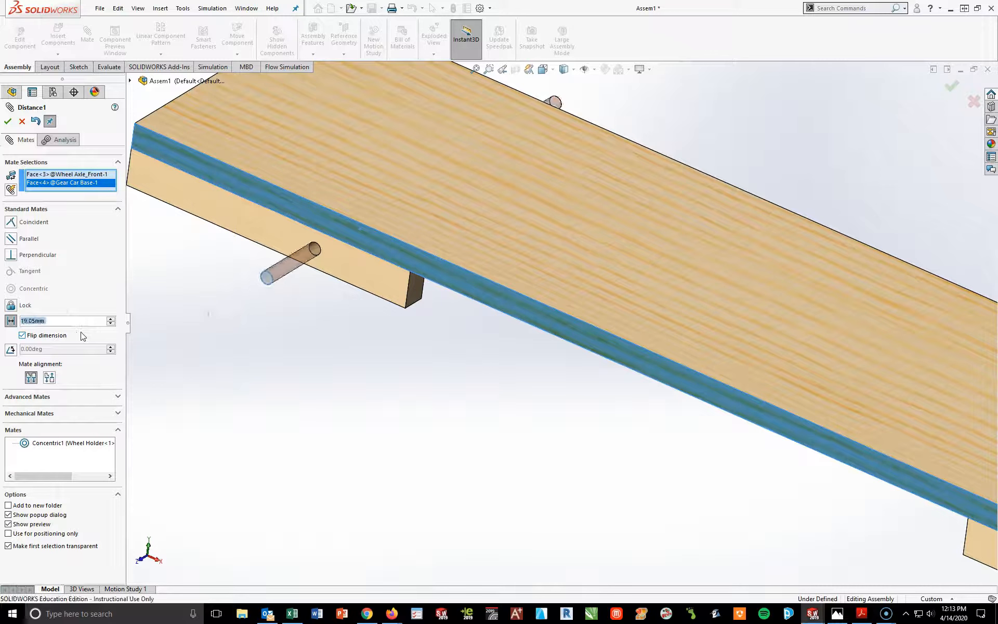
pyautogui.click(8, 121)
# Step: Mate the rear wheel axle concentric with the hole in the wheel holder at the base's opposite end
pyautogui.scroll(5, 524, 339)
pyautogui.moveTo(647, 185); pyautogui.dragTo(579, 194, button='middle')
pyautogui.scroll(-5, 869, 446)
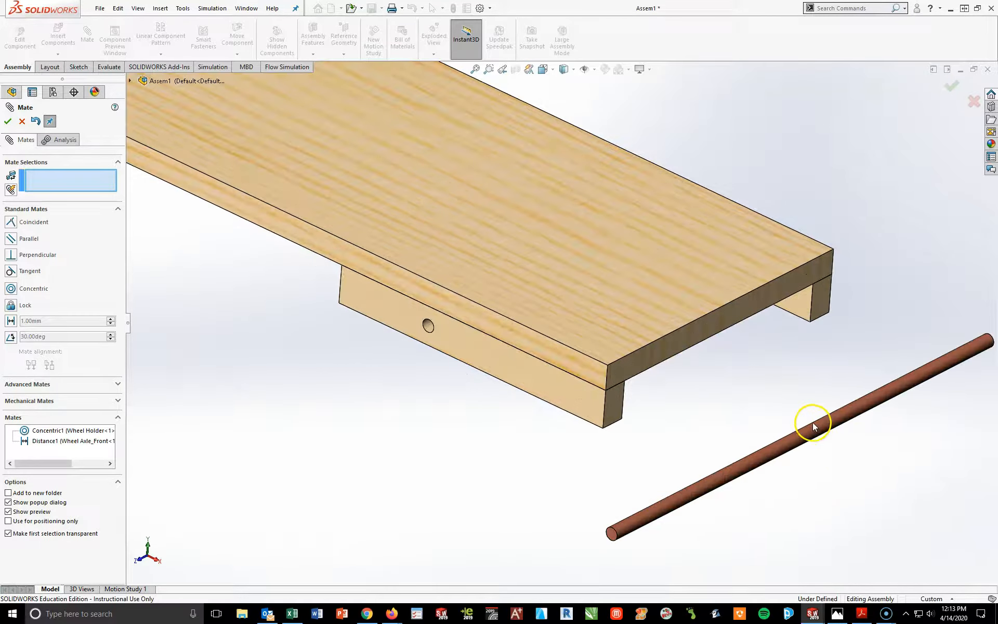
pyautogui.click(813, 423)
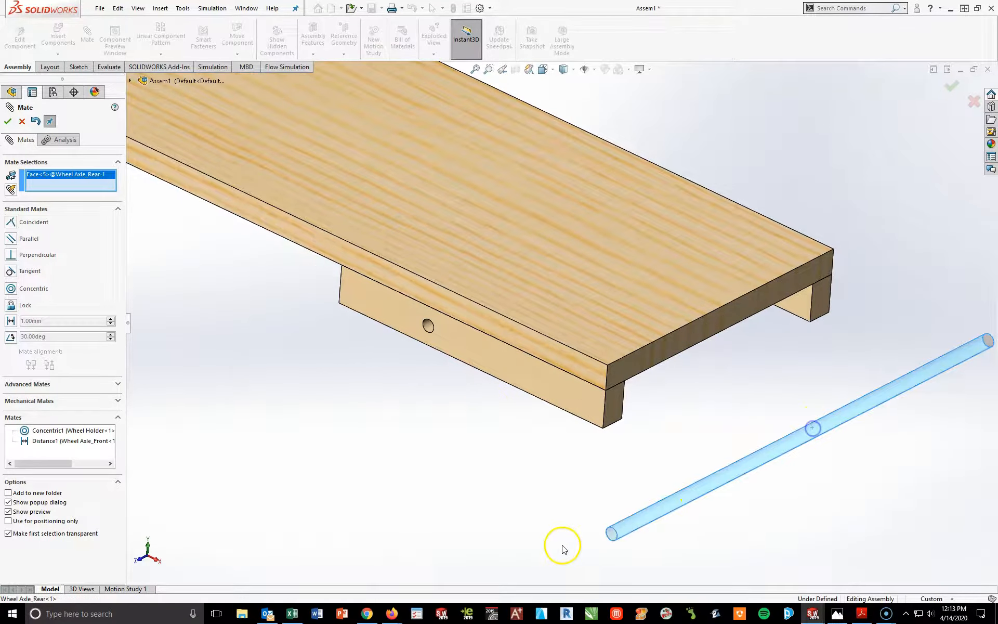
pyautogui.click(426, 326)
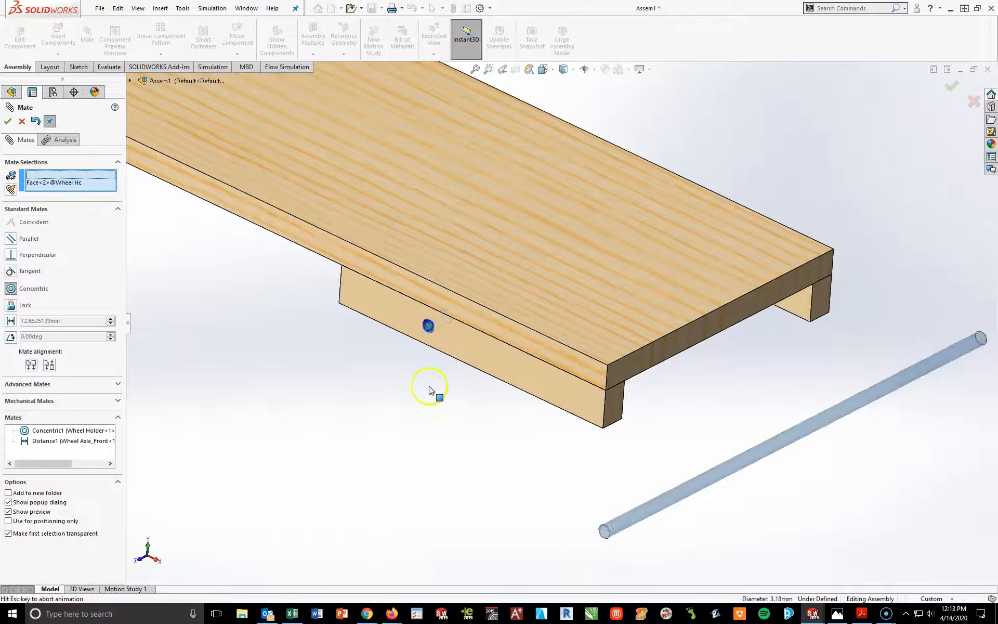
pyautogui.click(7, 121)
pyautogui.scroll(-5, 322, 385)
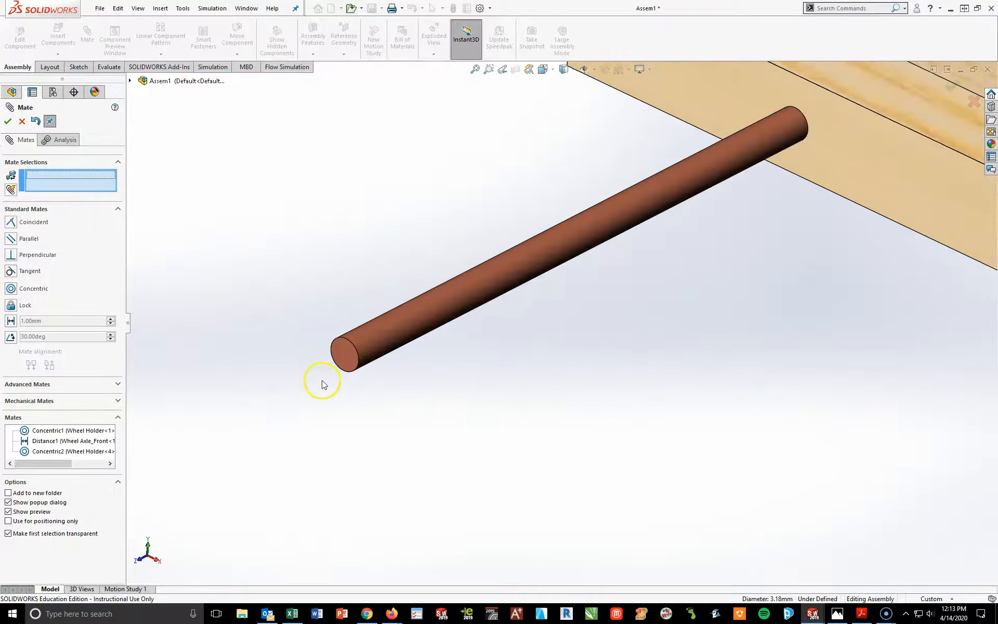
pyautogui.click(343, 357)
pyautogui.scroll(5, 646, 367)
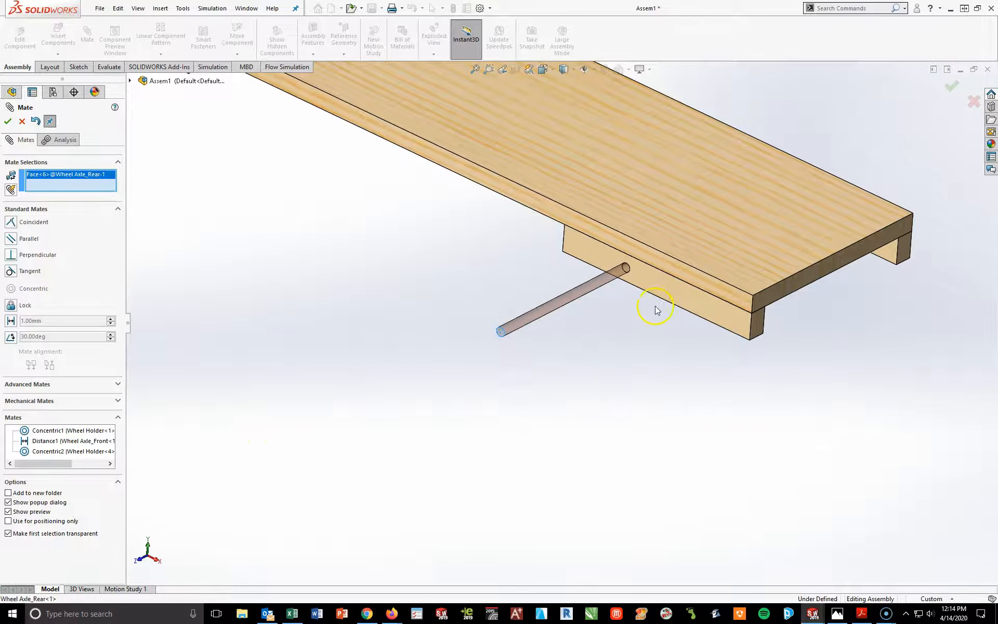
pyautogui.scroll(-3, 656, 310)
pyautogui.click(657, 285)
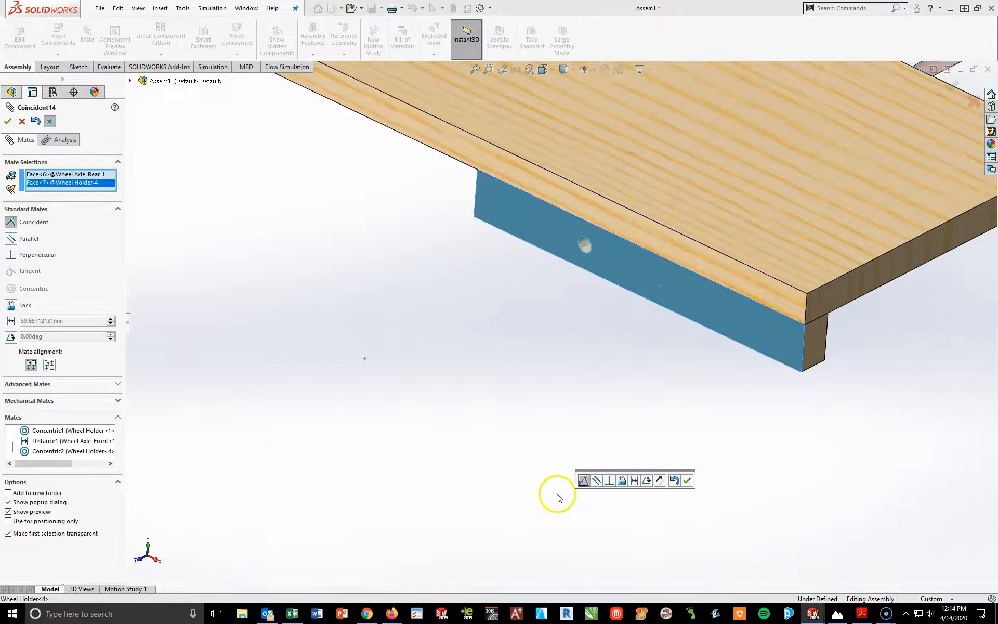
# Step: Check the rear axle's extension past the base in the gear car sketch image and return to the Assem1 assembly
pyautogui.click(836, 615)
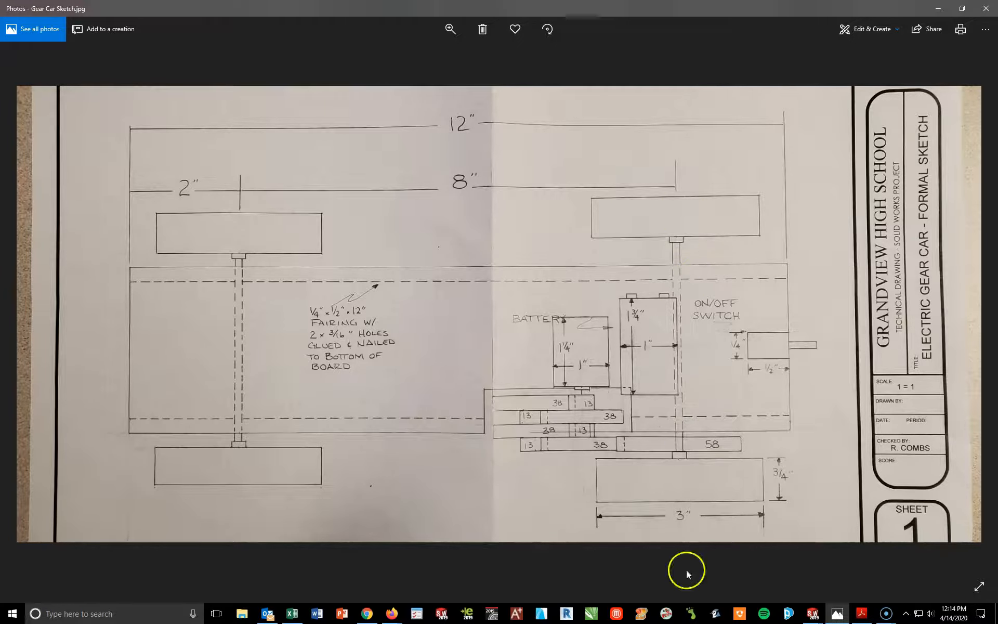
pyautogui.click(809, 619)
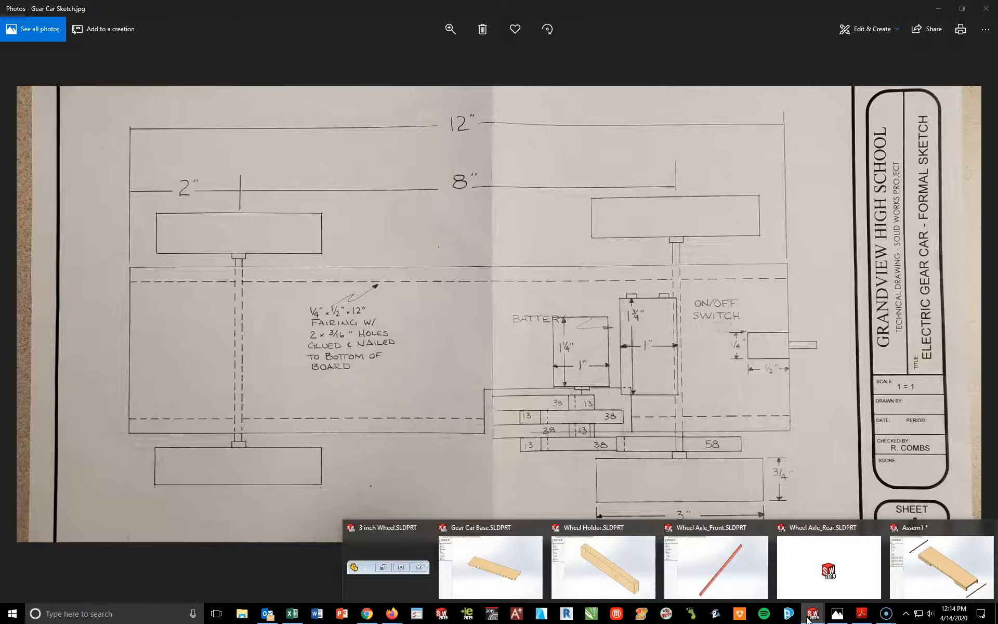
pyautogui.click(891, 555)
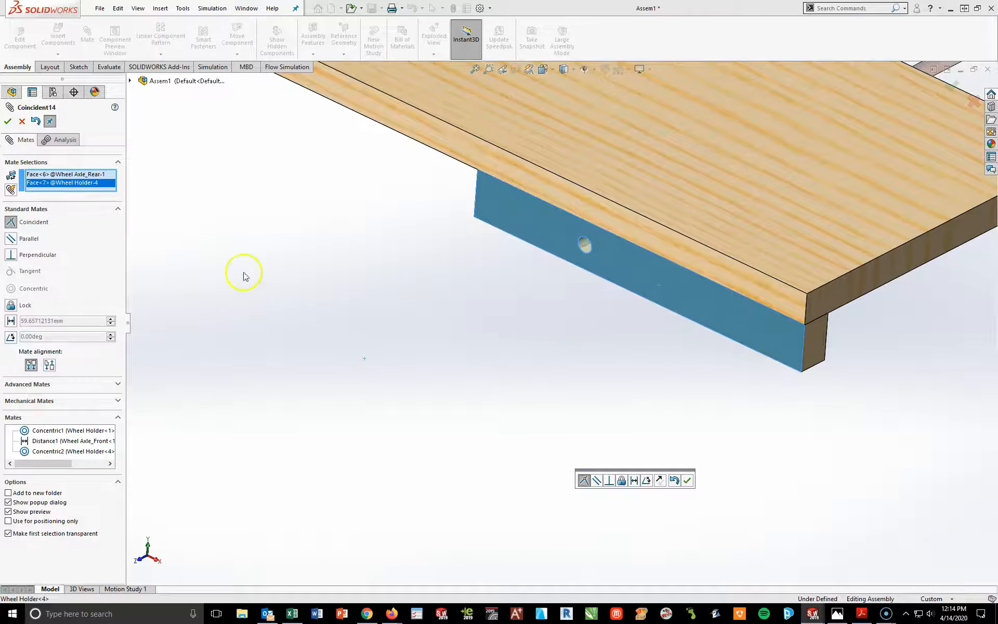
pyautogui.scroll(5, 482, 297)
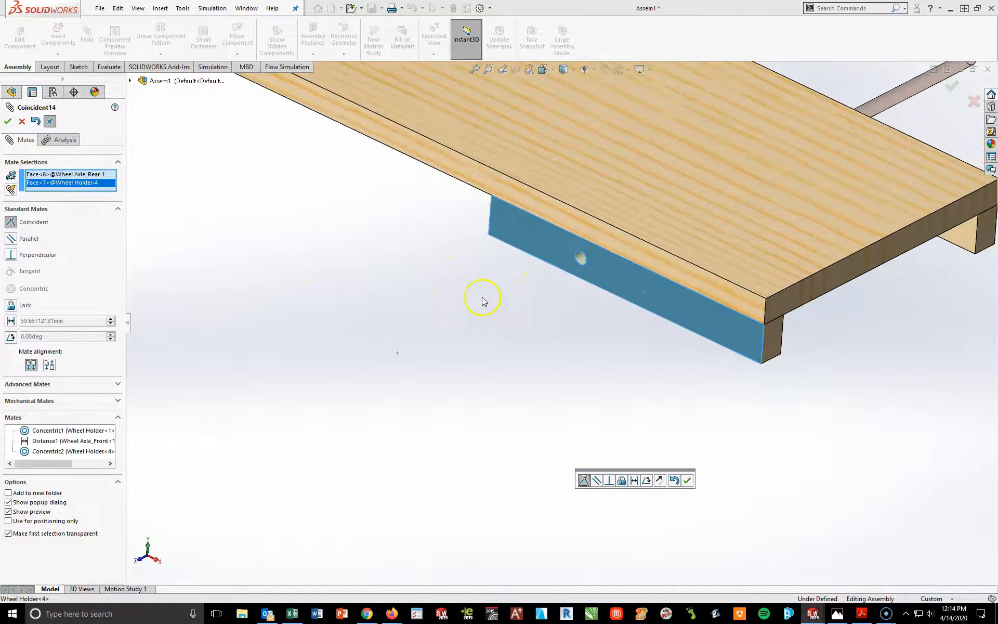
pyautogui.scroll(-4, 486, 296)
pyautogui.moveTo(516, 277); pyautogui.dragTo(467, 332, button='middle')
pyautogui.scroll(-3, 467, 332)
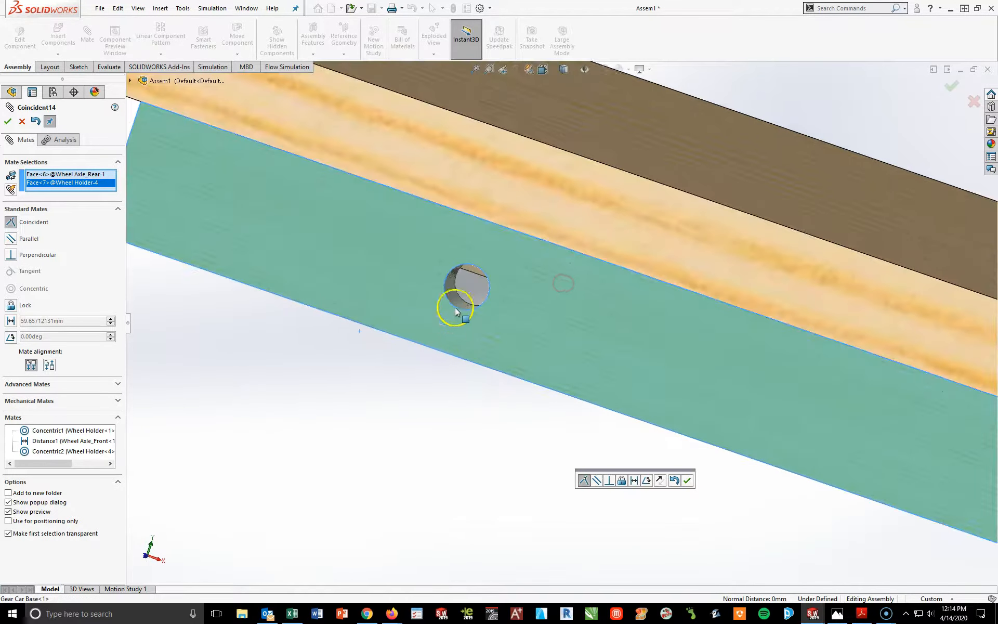
pyautogui.click(465, 286)
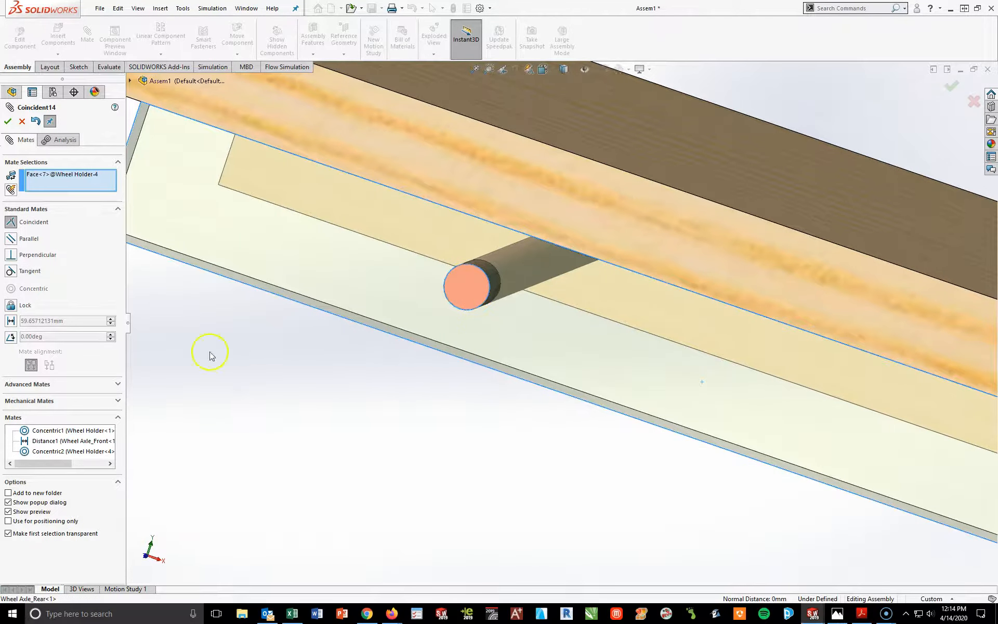
pyautogui.scroll(5, 581, 428)
pyautogui.click(453, 415)
pyautogui.moveTo(453, 416); pyautogui.dragTo(403, 424, button='middle')
pyautogui.press('Escape')
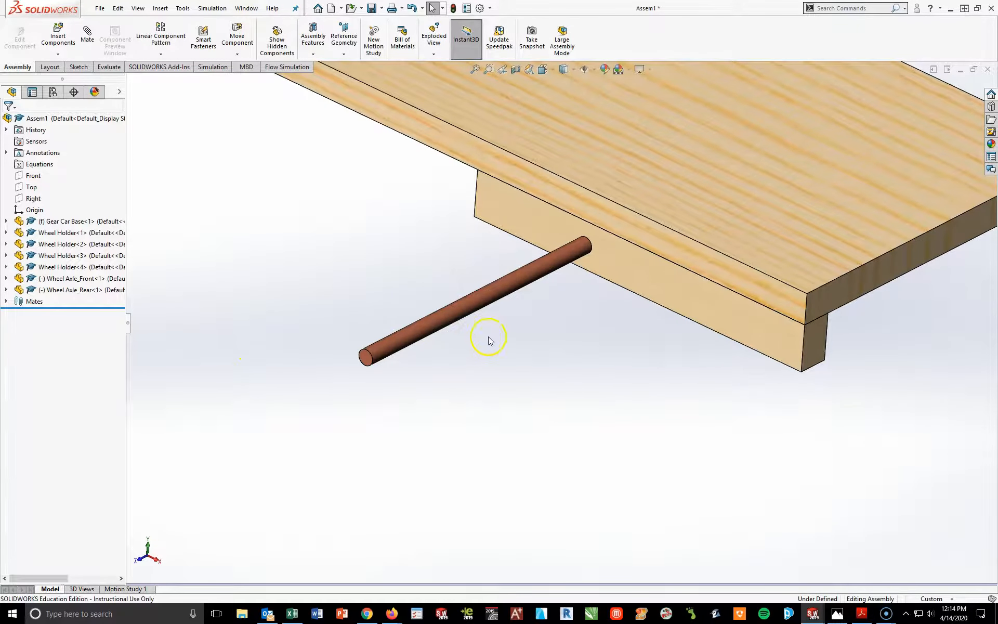
# Step: Mate the rear axle's near end face 1 in from the wheel holder's outer side face and show the assembly in isometric view
pyautogui.click(366, 356)
pyautogui.click(669, 287)
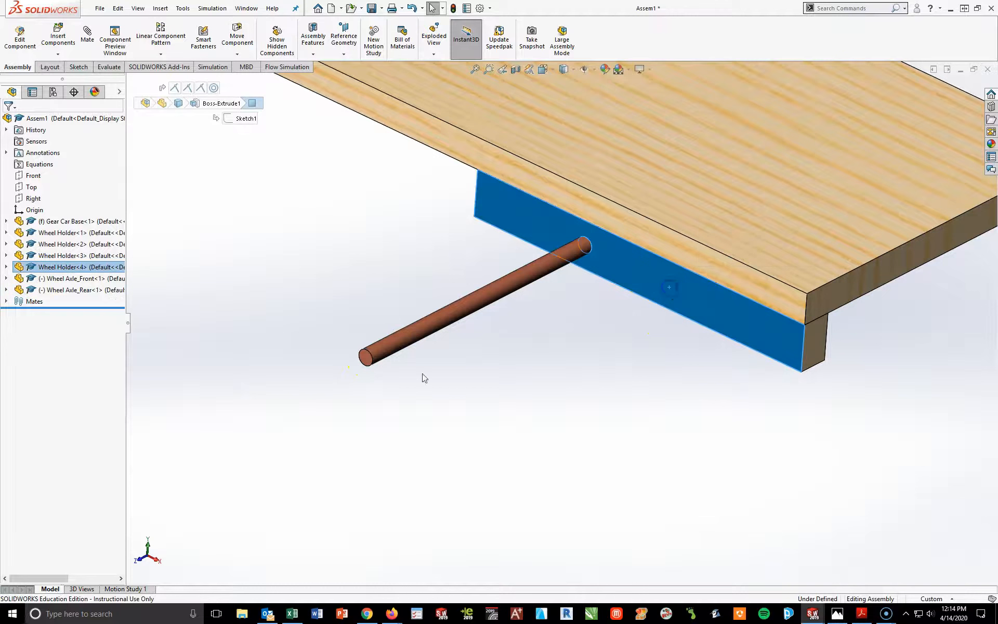
pyautogui.click(88, 32)
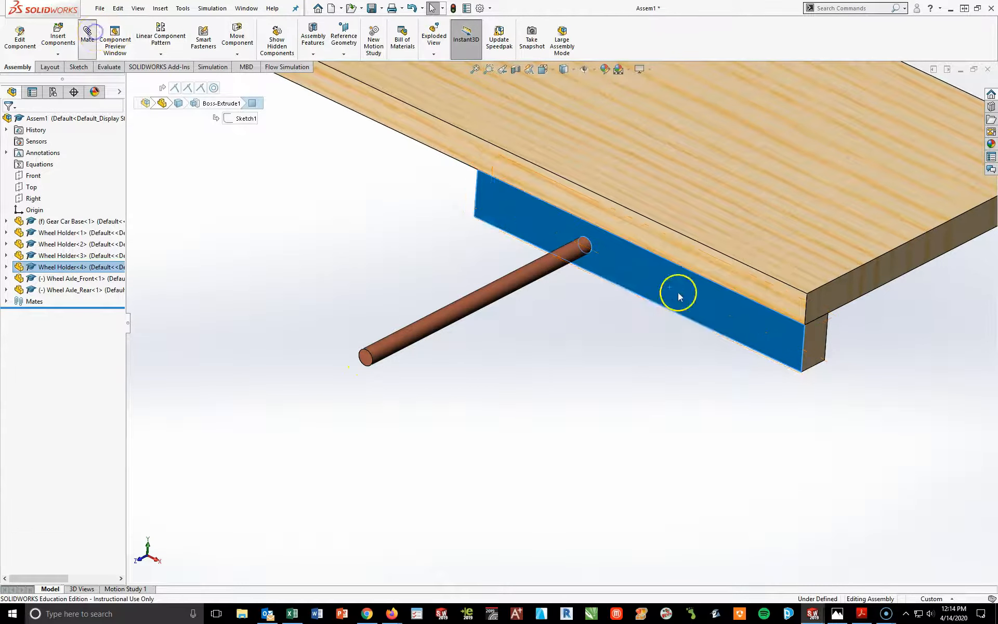
pyautogui.click(368, 355)
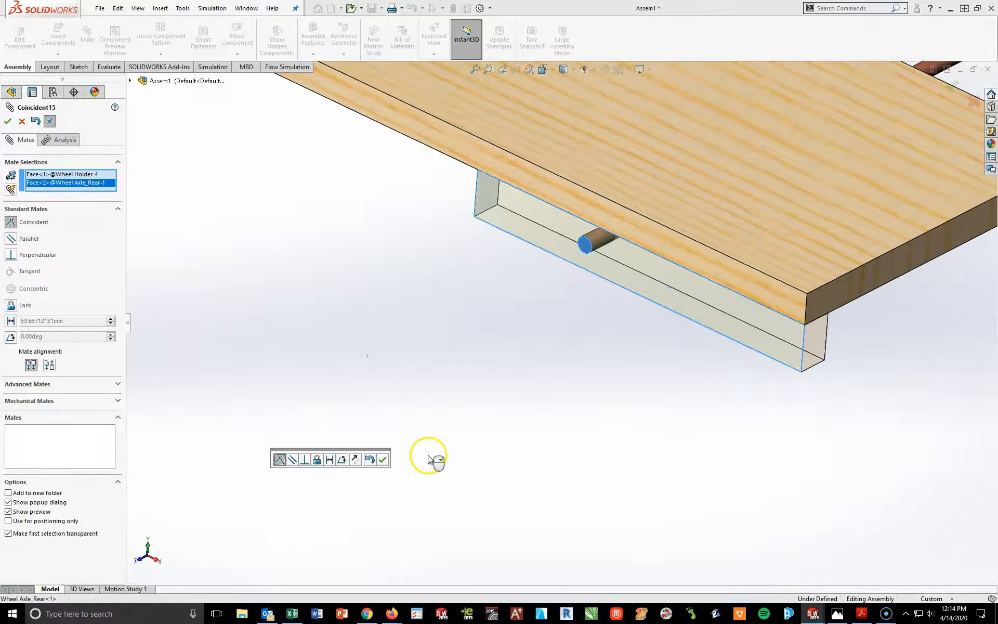
pyautogui.click(9, 321)
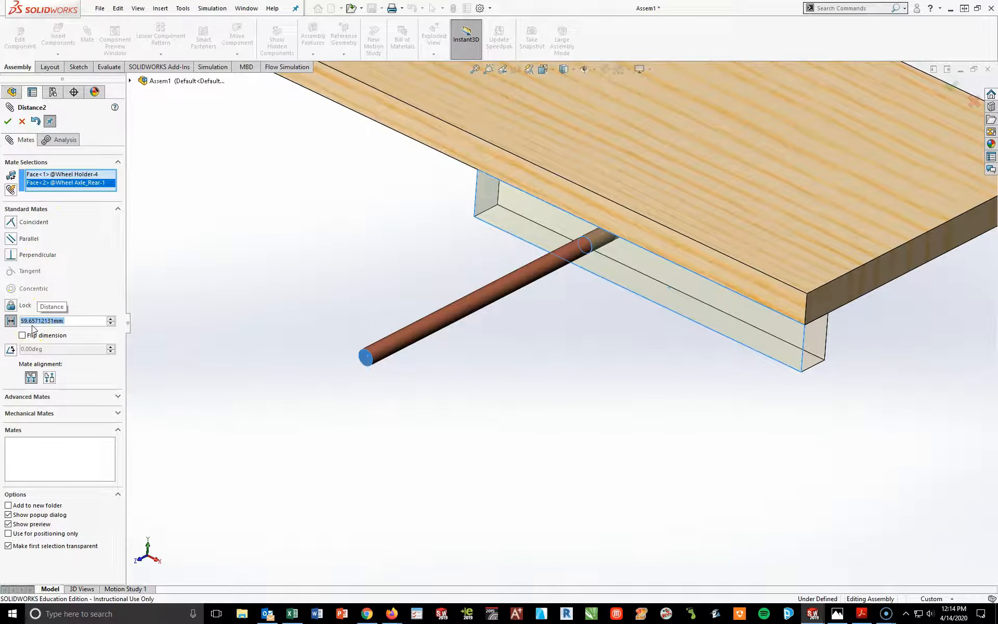
pyautogui.write('1')
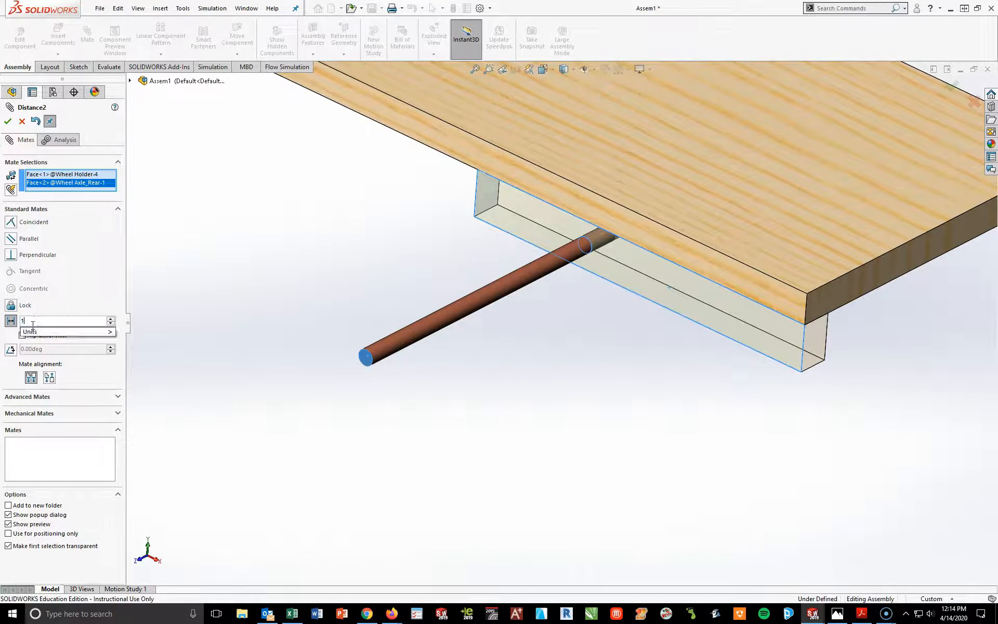
pyautogui.write('in')
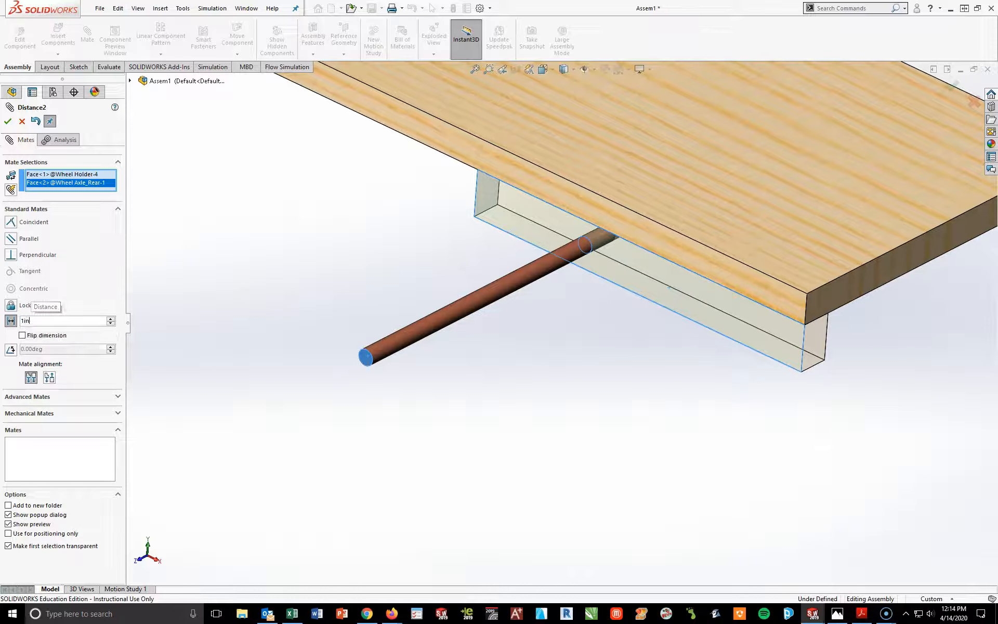
pyautogui.press('Return')
pyautogui.click(25, 322)
pyautogui.click(8, 122)
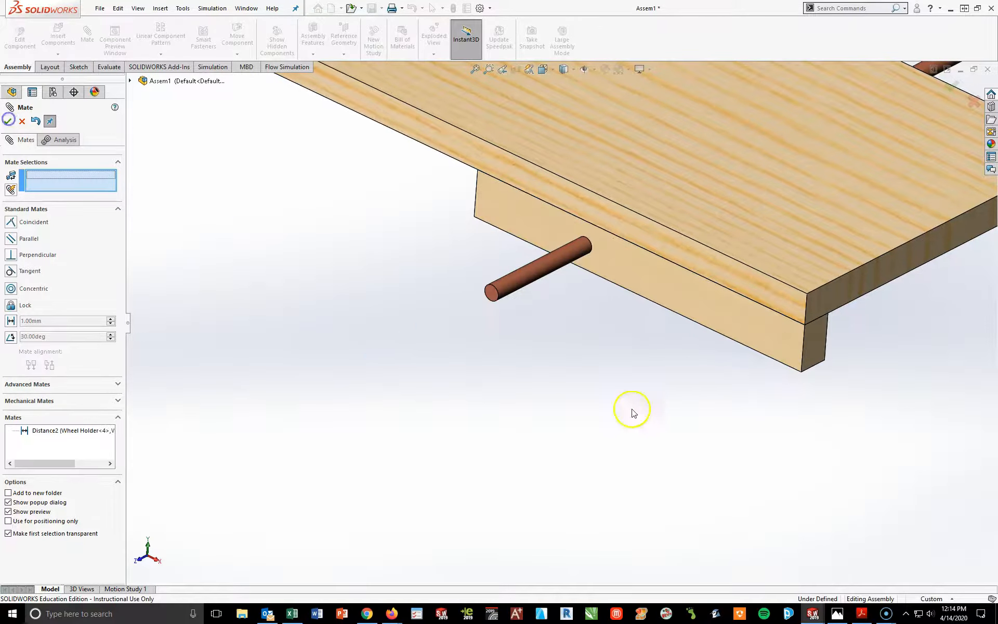
pyautogui.press('space')
pyautogui.click(833, 525)
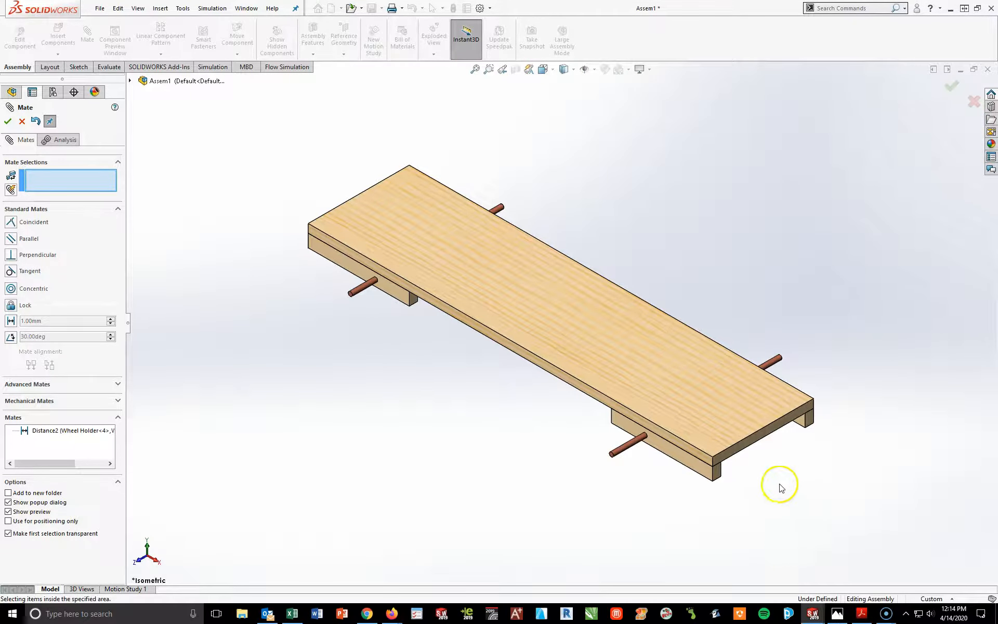
pyautogui.click(397, 528)
pyautogui.click(7, 121)
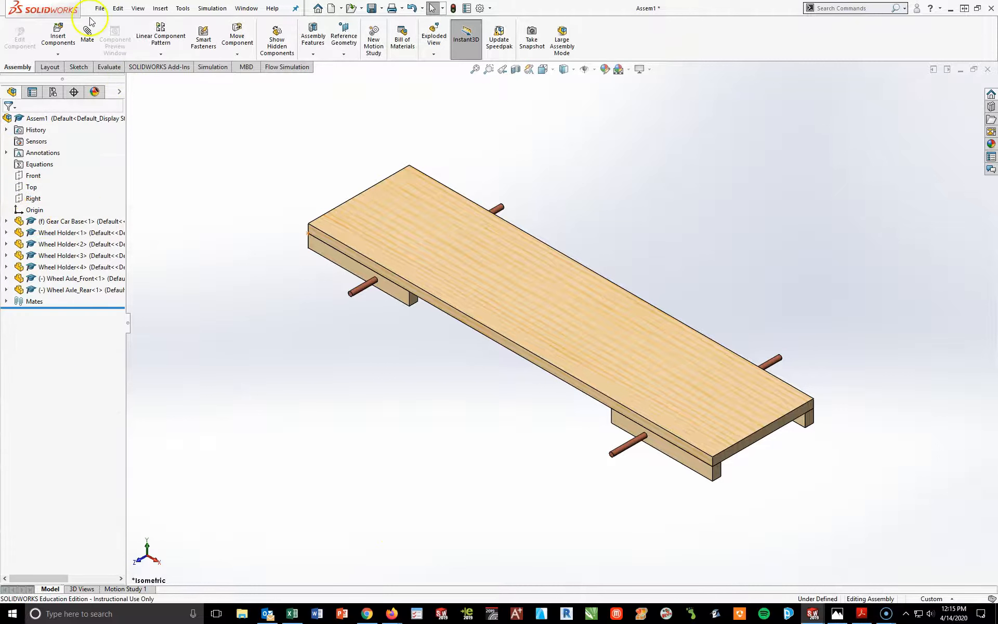
# Step: Insert the 3 inch Wheel part beside the near end of the front axle
pyautogui.click(58, 36)
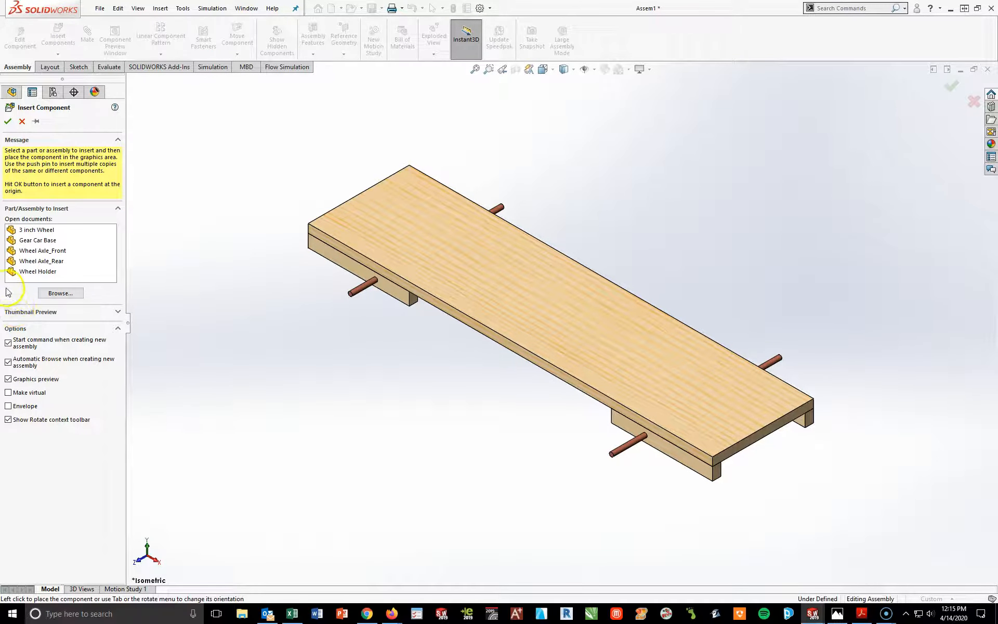
pyautogui.click(31, 230)
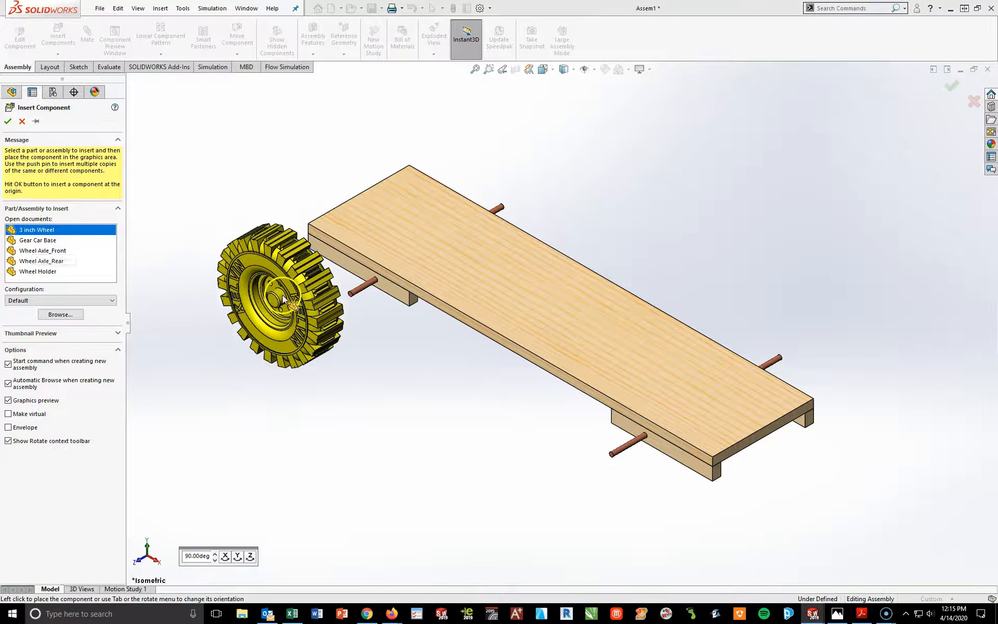
pyautogui.click(285, 300)
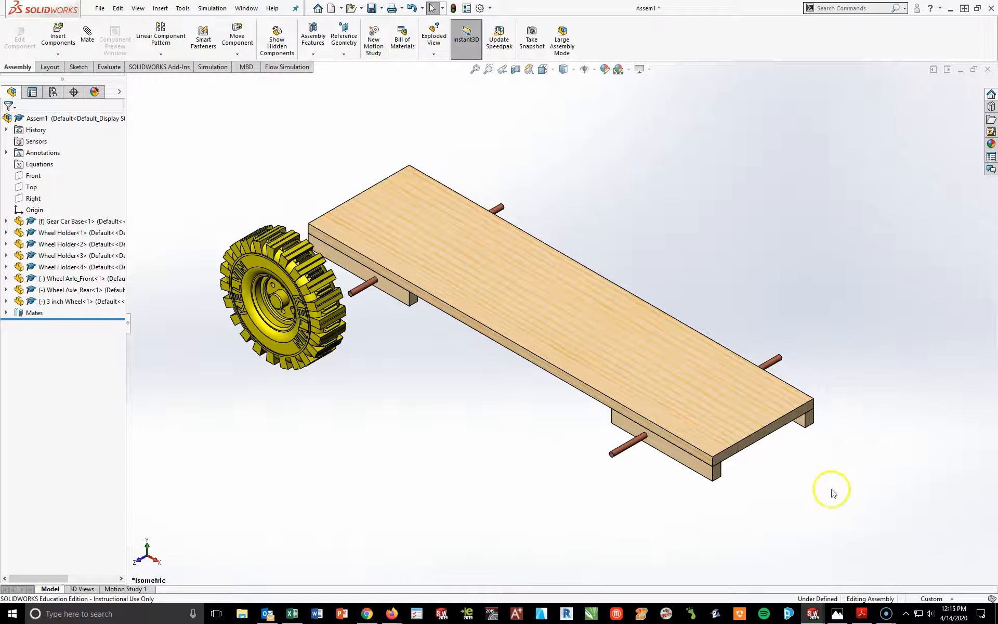
# Step: Copy the 3 inch wheel three times, placing one copy near each of the remaining axle ends
pyautogui.keyDown('ctrl'); pyautogui.moveTo(275, 302); pyautogui.dragTo(555, 490); pyautogui.keyUp('ctrl')
pyautogui.click(418, 481)
pyautogui.keyDown('ctrl'); pyautogui.moveTo(275, 304); pyautogui.dragTo(580, 152); pyautogui.keyUp('ctrl')
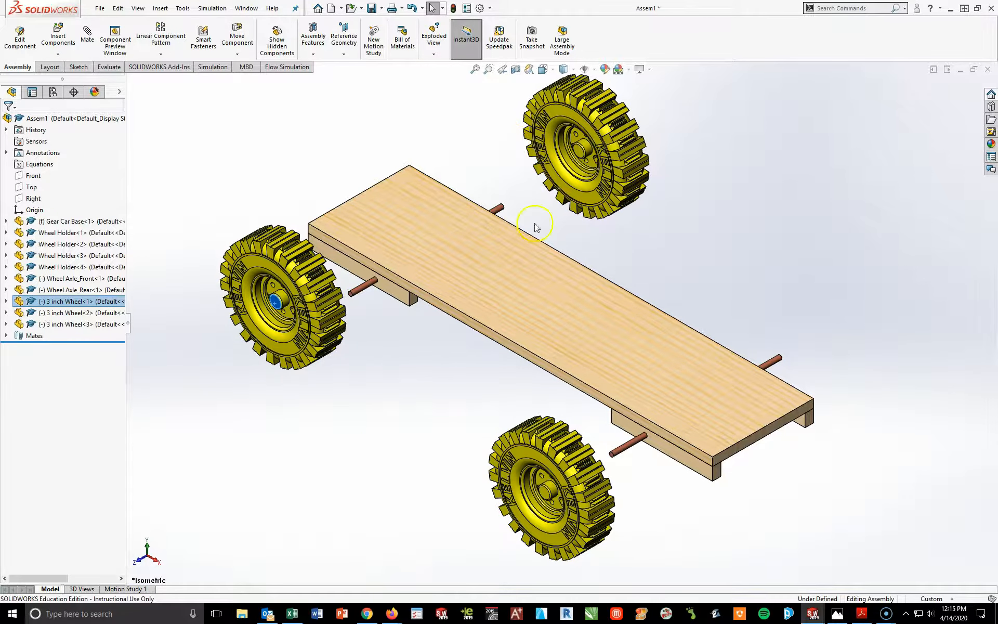
pyautogui.keyDown('ctrl'); pyautogui.moveTo(543, 498); pyautogui.dragTo(858, 306); pyautogui.keyUp('ctrl')
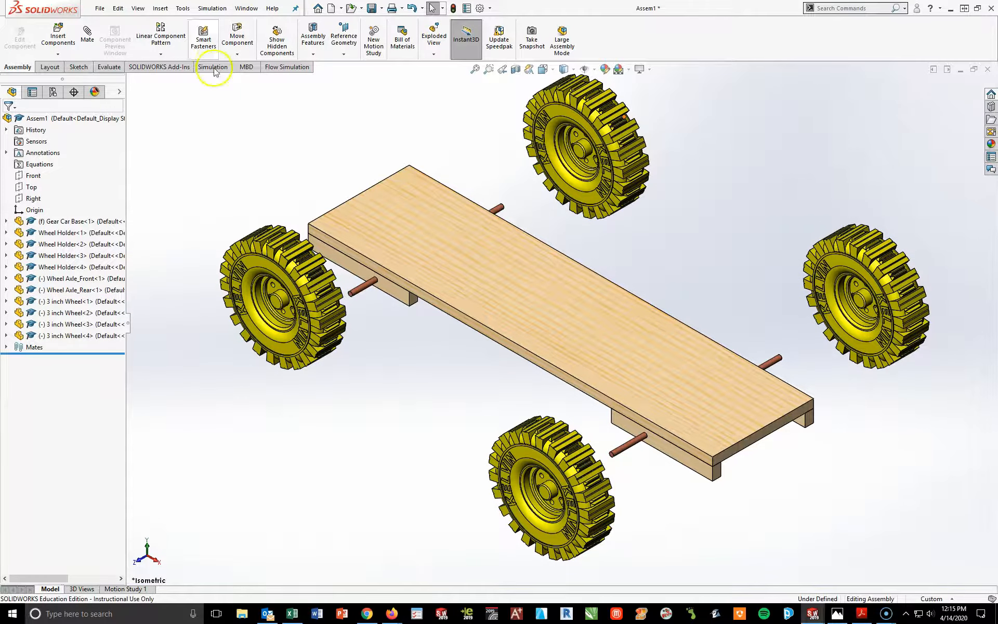
# Step: Rotate the two far-side 3 inch wheels so their spoked inner sides are turned to face outward for mating with the axle ends
pyautogui.click(237, 54)
pyautogui.click(265, 80)
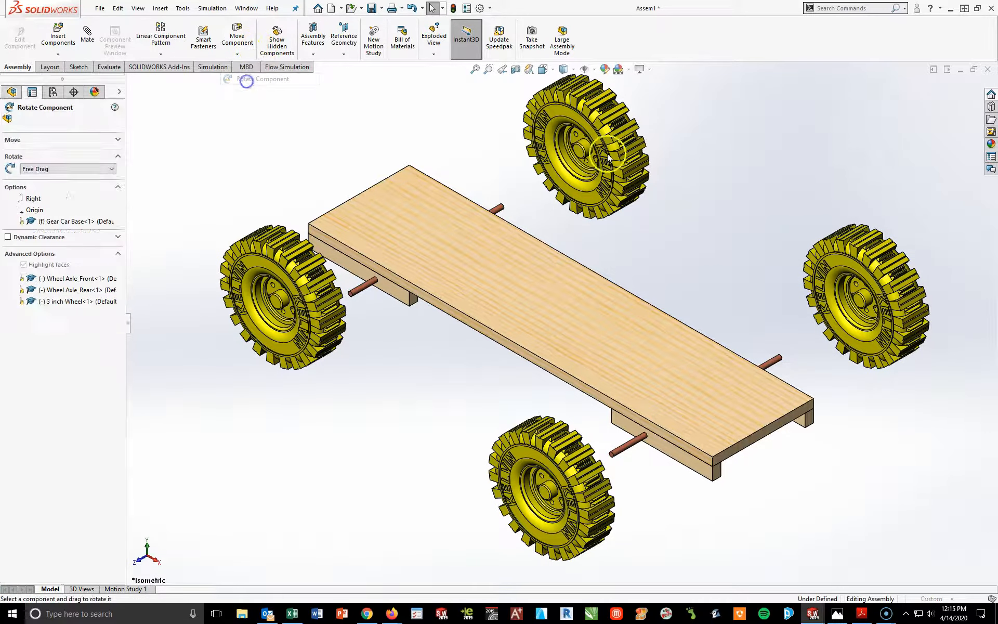
pyautogui.moveTo(618, 154); pyautogui.dragTo(404, 350)
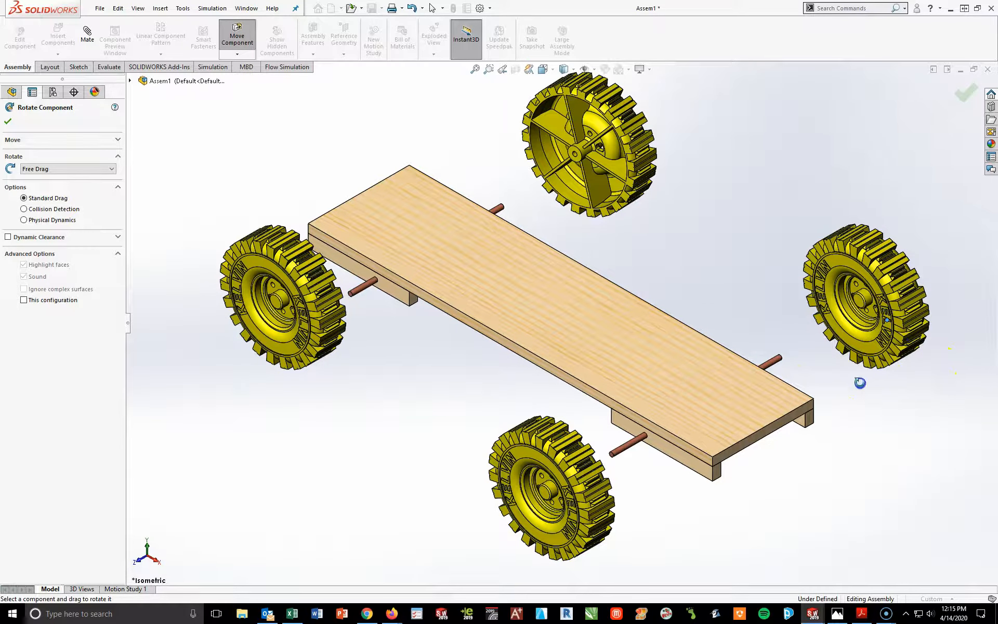
pyautogui.press('Escape')
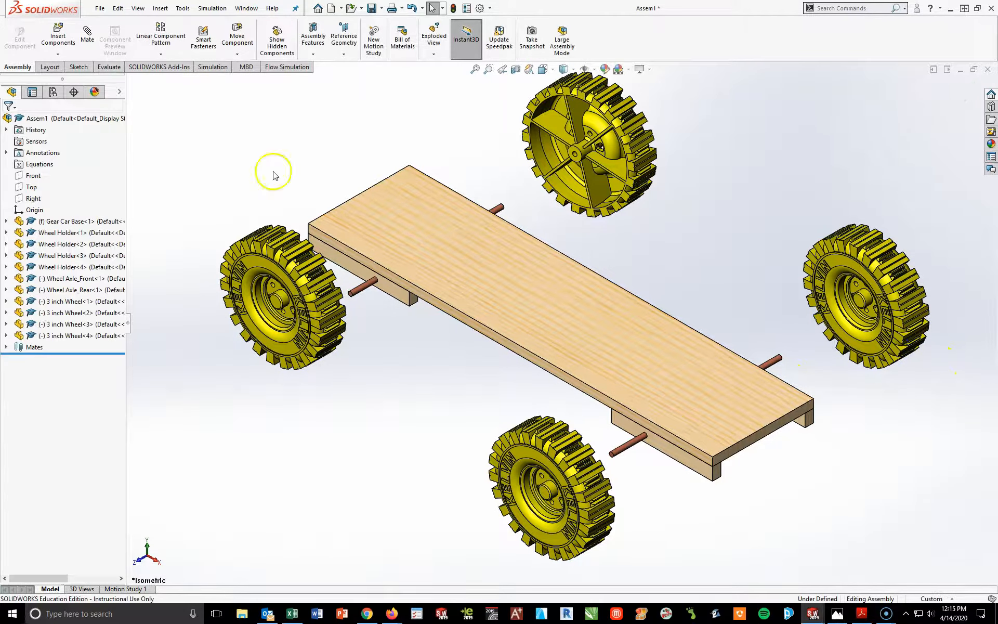
pyautogui.click(237, 54)
pyautogui.click(239, 81)
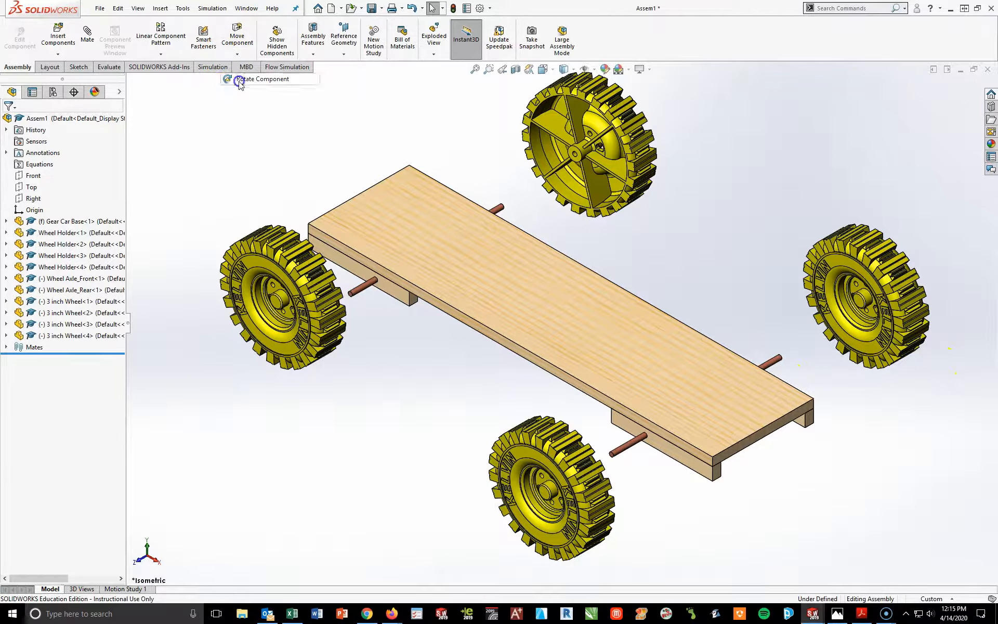
pyautogui.moveTo(916, 295); pyautogui.dragTo(688, 494)
pyautogui.click(320, 409)
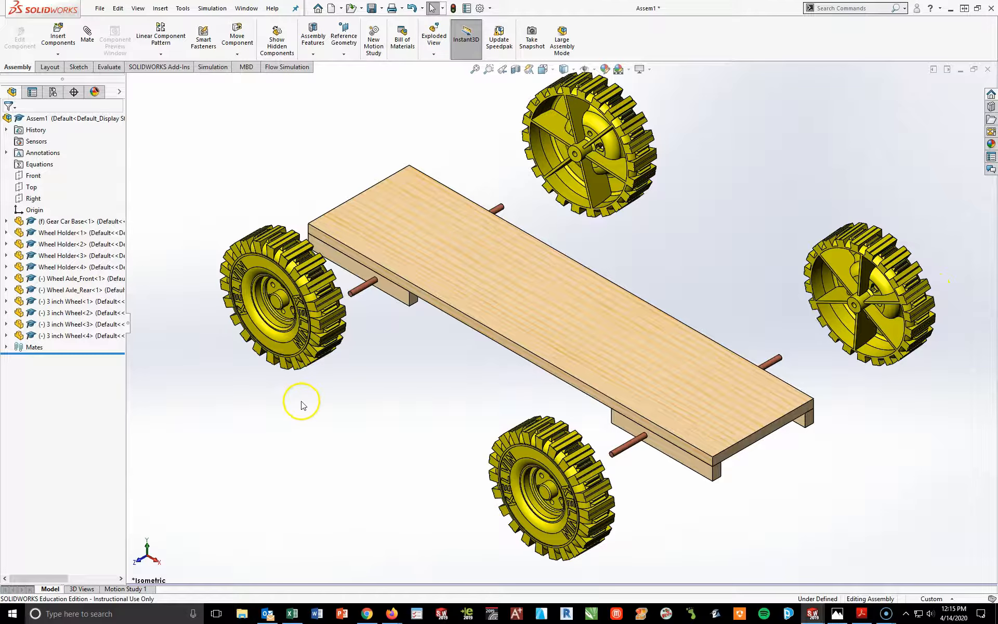
# Step: Mate the bottom face of the near front wheel's hub hole coincident with the front axle's near end face
pyautogui.moveTo(396, 330); pyautogui.dragTo(422, 195, button='middle')
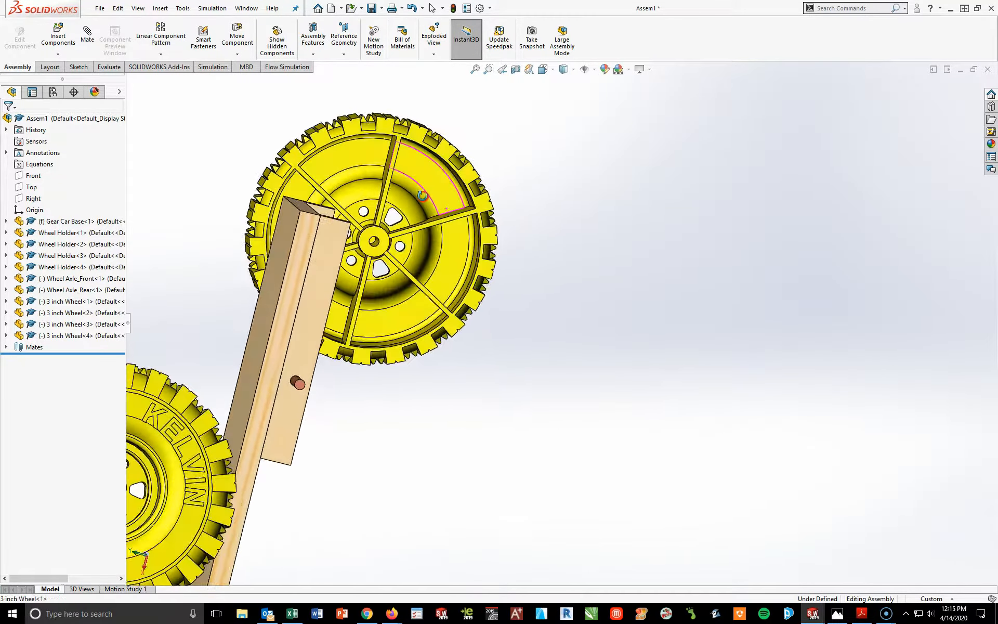
pyautogui.scroll(-5, 368, 251)
pyautogui.click(93, 21)
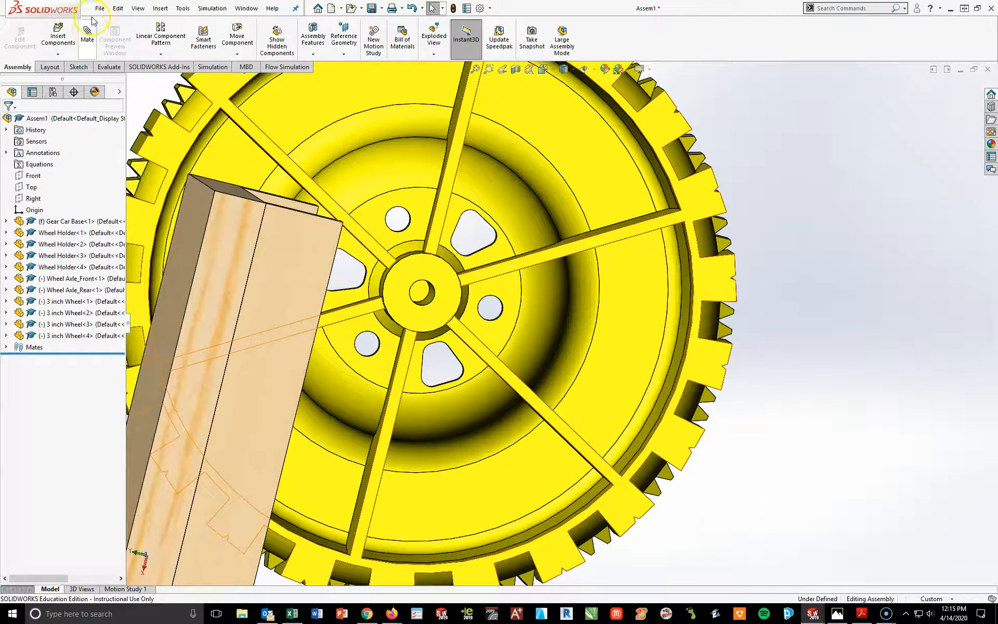
pyautogui.click(431, 352)
pyautogui.scroll(6, 432, 352)
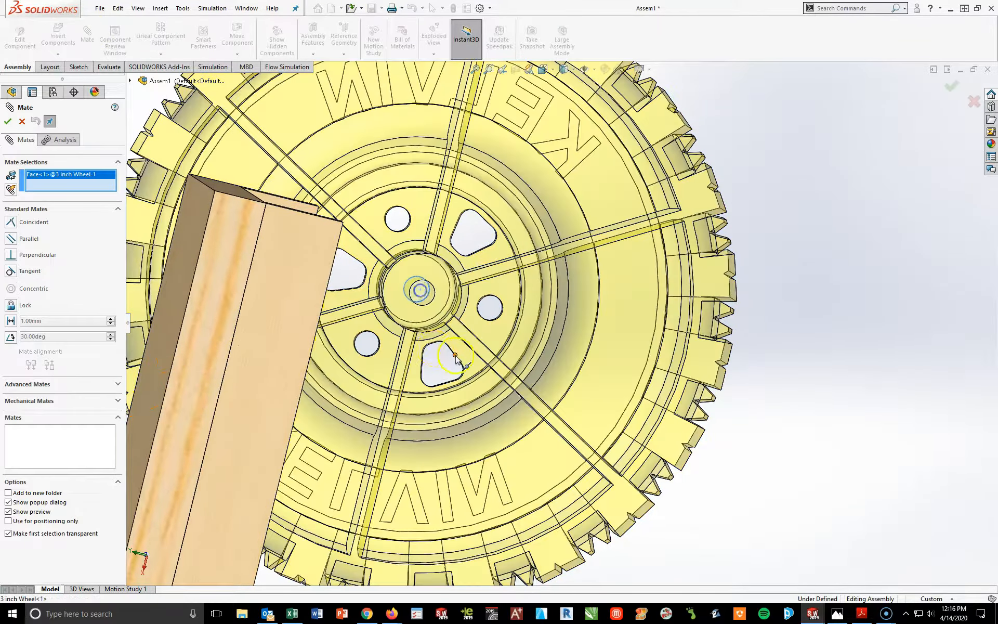
pyautogui.scroll(3, 432, 352)
pyautogui.moveTo(378, 345); pyautogui.dragTo(581, 195, button='middle')
pyautogui.scroll(-6, 303, 400)
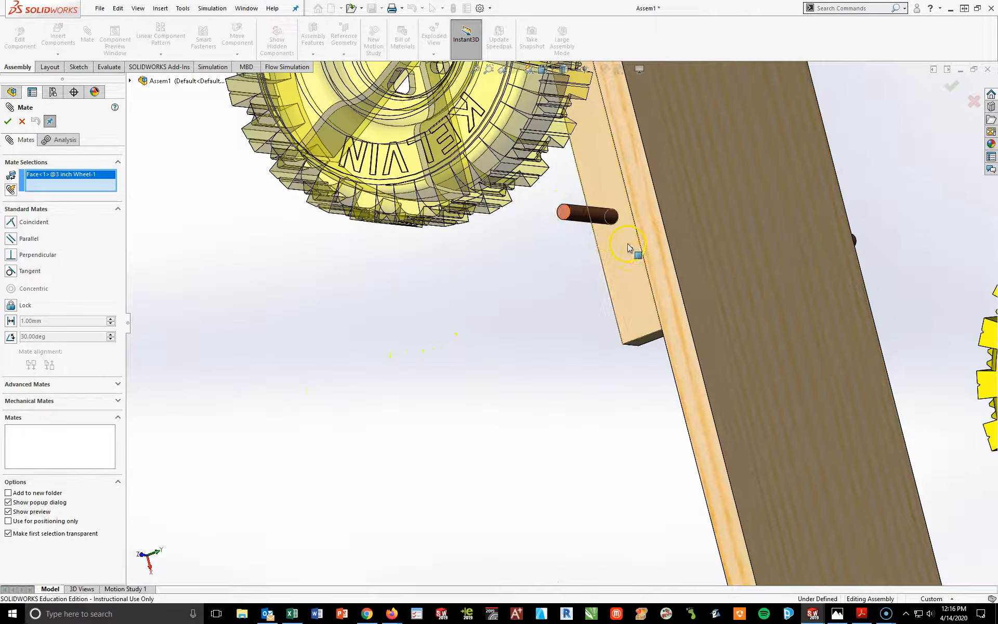
pyautogui.click(570, 214)
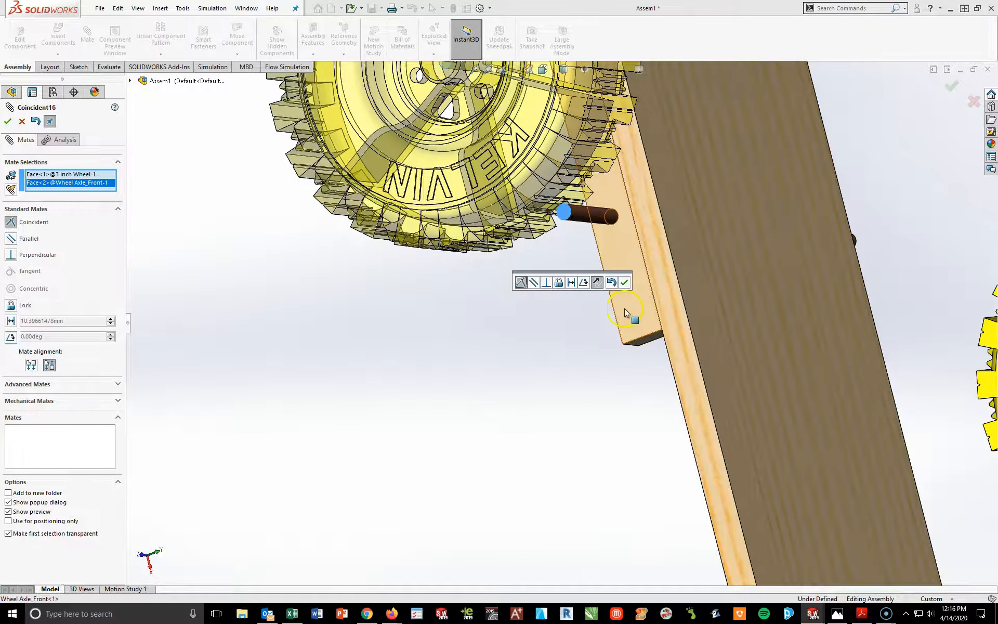
pyautogui.scroll(2, 625, 308)
pyautogui.click(8, 121)
# Step: Mate the near front wheel's hub hole concentric with the front axle's cylindrical face
pyautogui.moveTo(650, 270); pyautogui.dragTo(566, 286, button='middle')
pyautogui.click(603, 243)
pyautogui.moveTo(699, 198); pyautogui.dragTo(598, 307, button='middle')
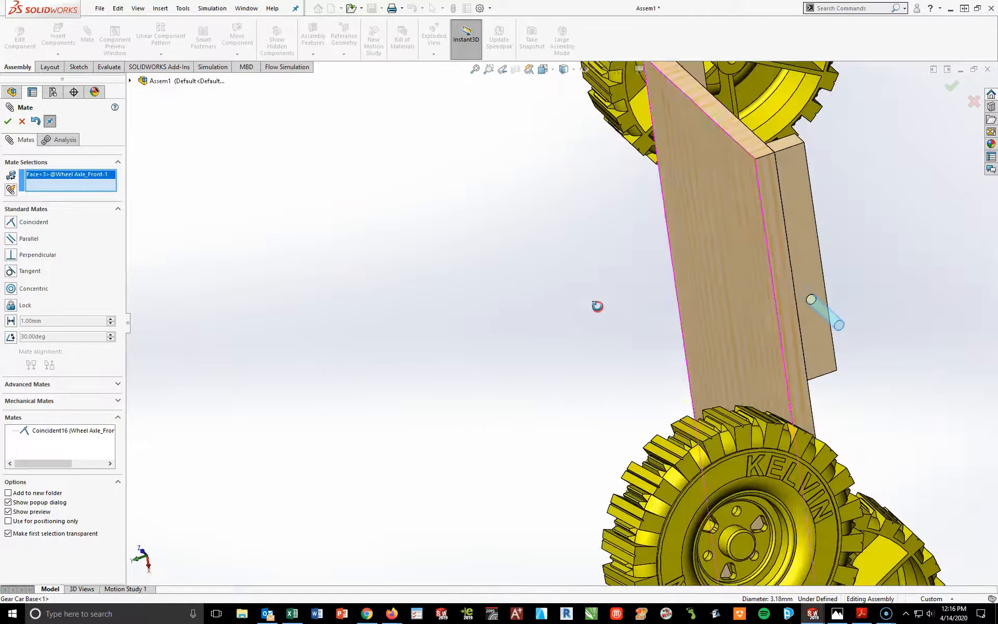
pyautogui.scroll(2, 597, 307)
pyautogui.scroll(-4, 704, 159)
pyautogui.scroll(-2, 568, 232)
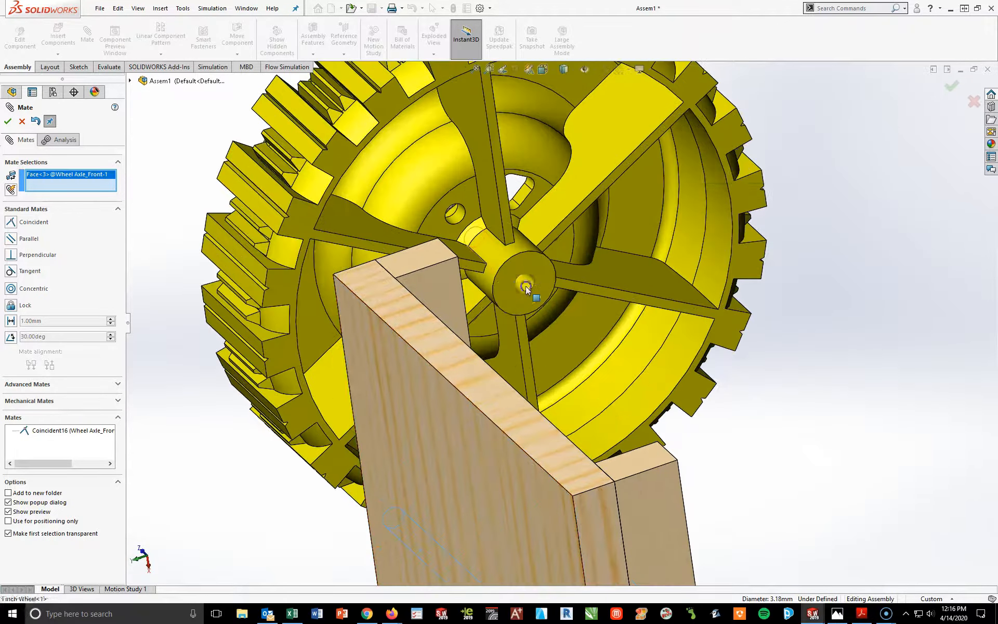
pyautogui.click(525, 285)
pyautogui.click(9, 122)
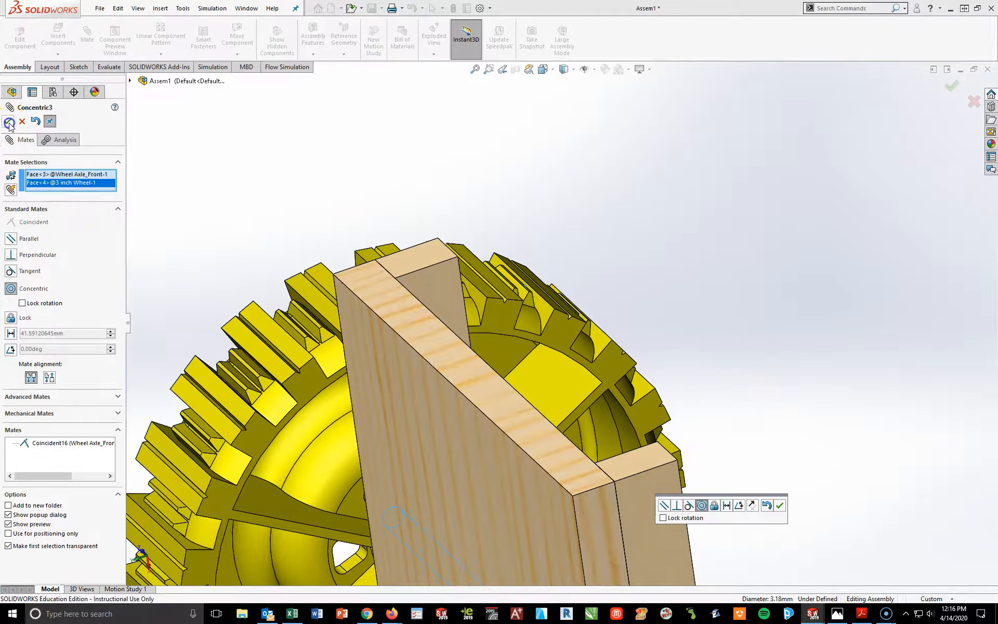
# Step: Mate the bottom face of the far front wheel's hub hole coincident with the front axle's far end face
pyautogui.scroll(6, 391, 429)
pyautogui.moveTo(464, 438); pyautogui.dragTo(548, 310, button='middle')
pyautogui.moveTo(481, 387)
pyautogui.mouseDown()
pyautogui.moveTo(410, 523)
pyautogui.moveTo(481, 392)
pyautogui.moveTo(471, 376)
pyautogui.mouseUp()
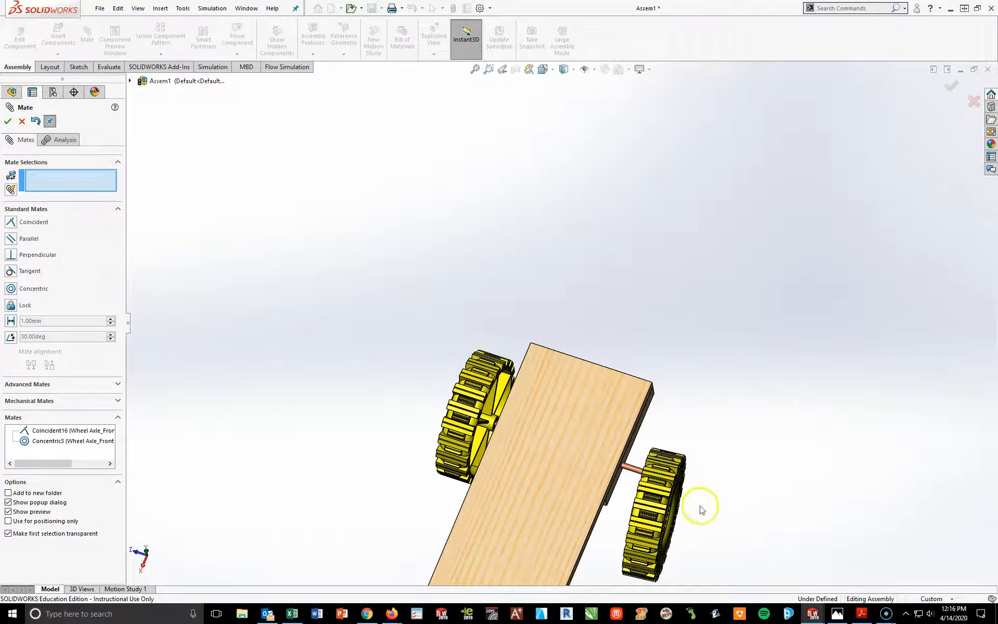
pyautogui.moveTo(689, 479); pyautogui.dragTo(806, 520, button='middle')
pyautogui.scroll(-8, 807, 520)
pyautogui.moveTo(599, 419); pyautogui.dragTo(614, 421, button='middle')
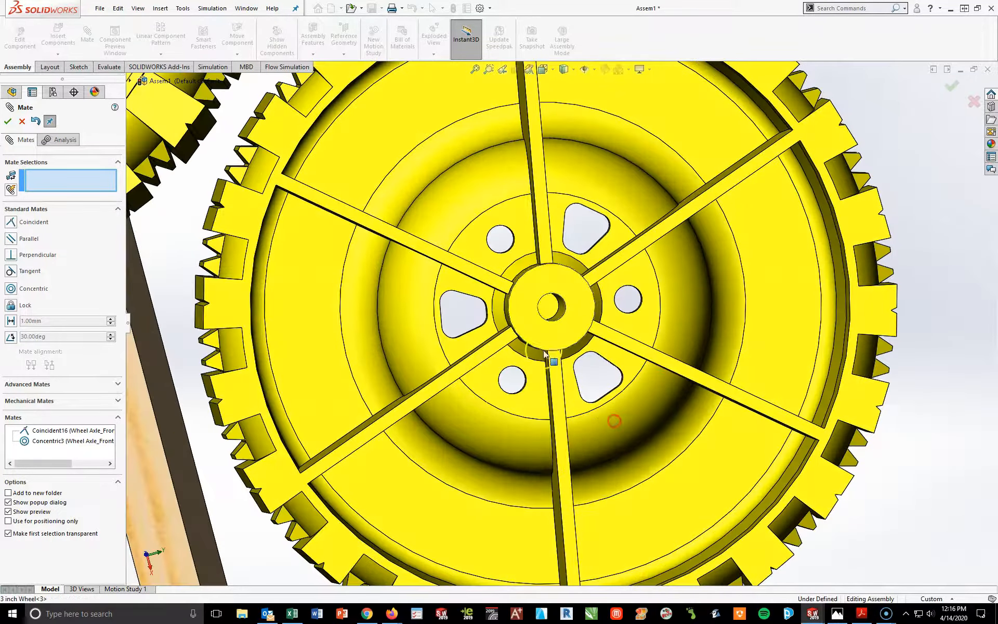
pyautogui.scroll(8, 561, 325)
pyautogui.moveTo(735, 501); pyautogui.dragTo(491, 285, button='middle')
pyautogui.scroll(-6, 547, 178)
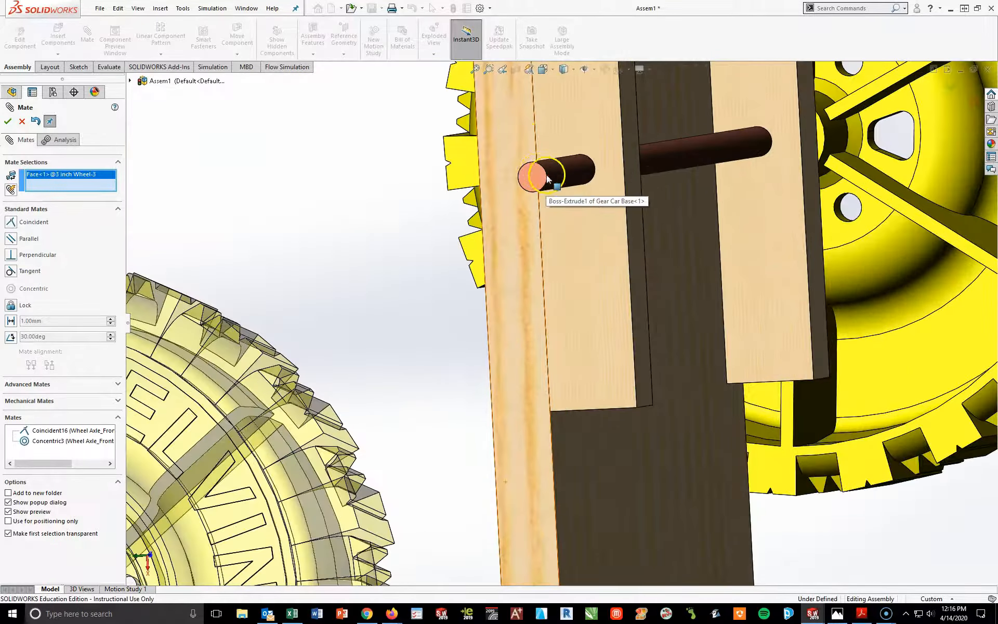
pyautogui.click(547, 178)
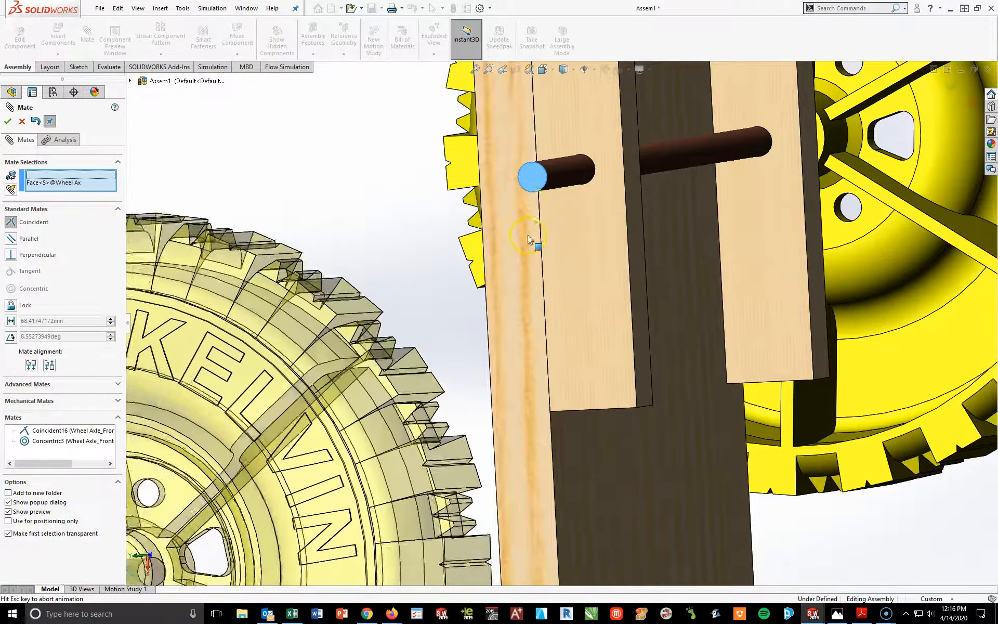
pyautogui.click(8, 120)
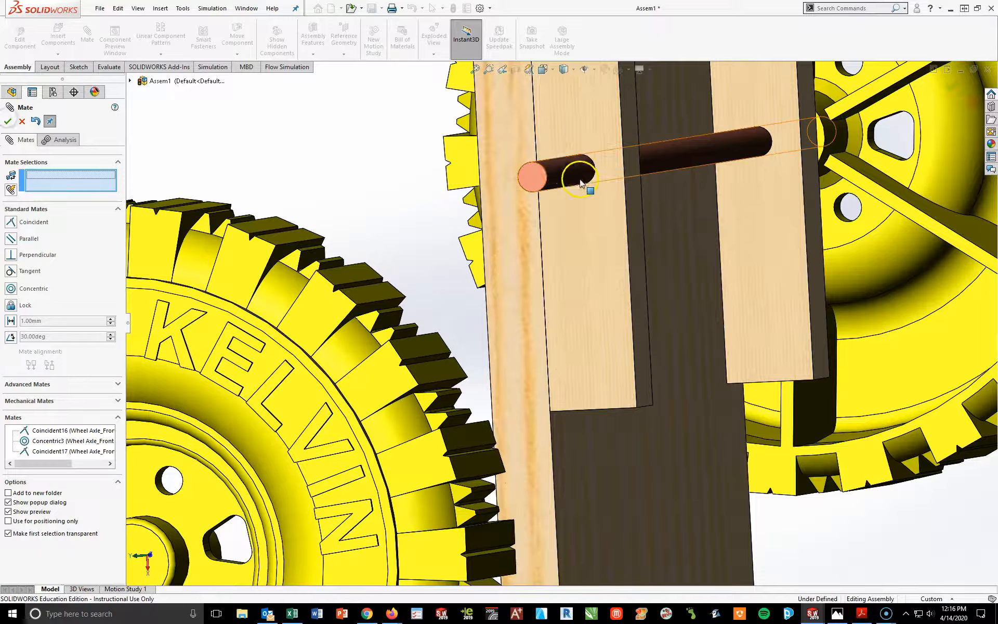
# Step: Mate the far front wheel's hub hole concentric with the front axle's cylindrical face
pyautogui.click(563, 177)
pyautogui.scroll(5, 588, 262)
pyautogui.moveTo(587, 261); pyautogui.dragTo(345, 341, button='middle')
pyautogui.scroll(-5, 685, 269)
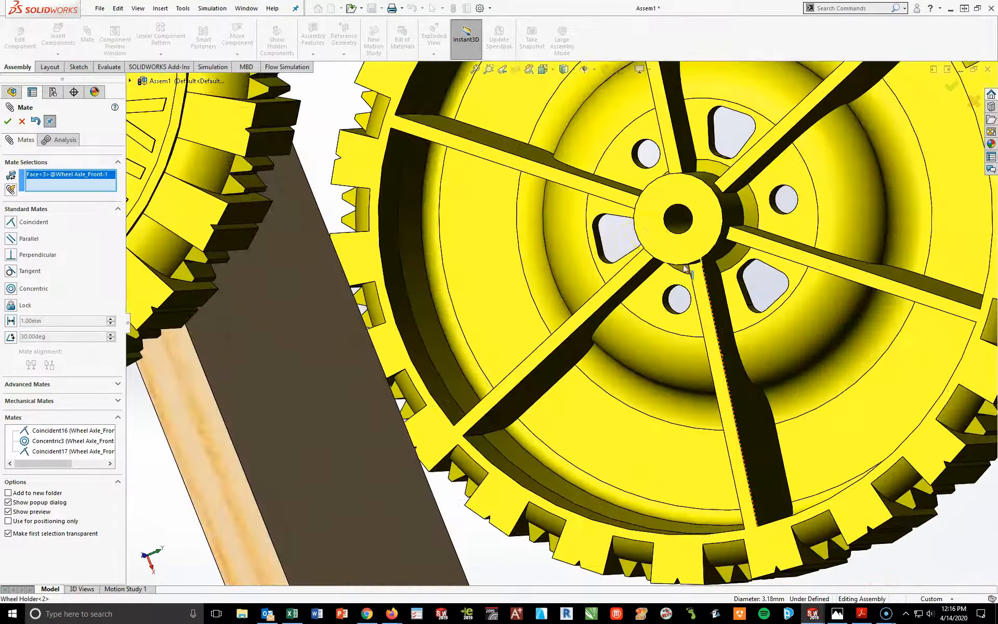
pyautogui.click(679, 217)
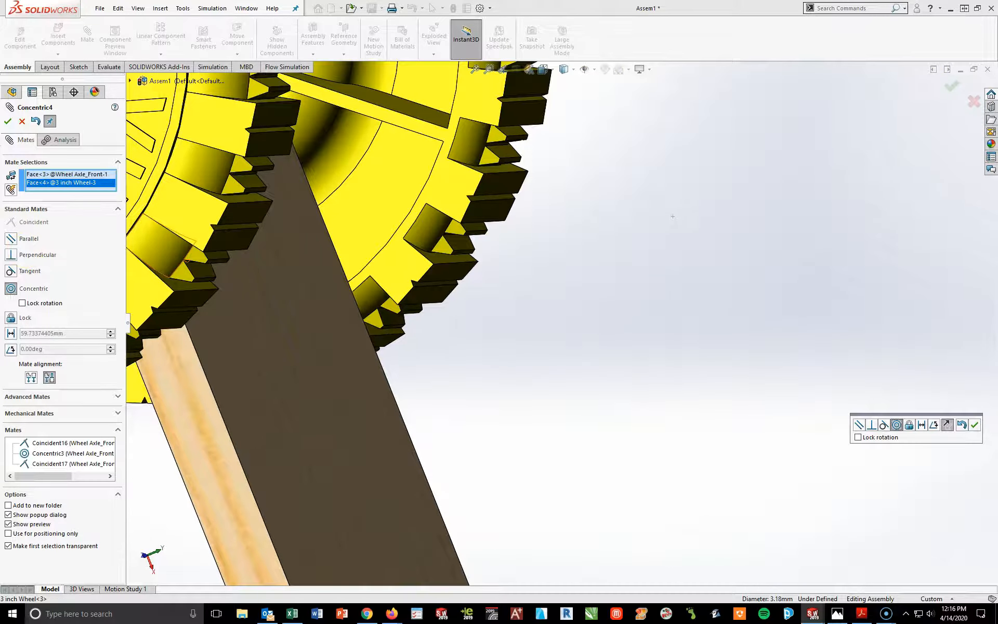
pyautogui.click(14, 122)
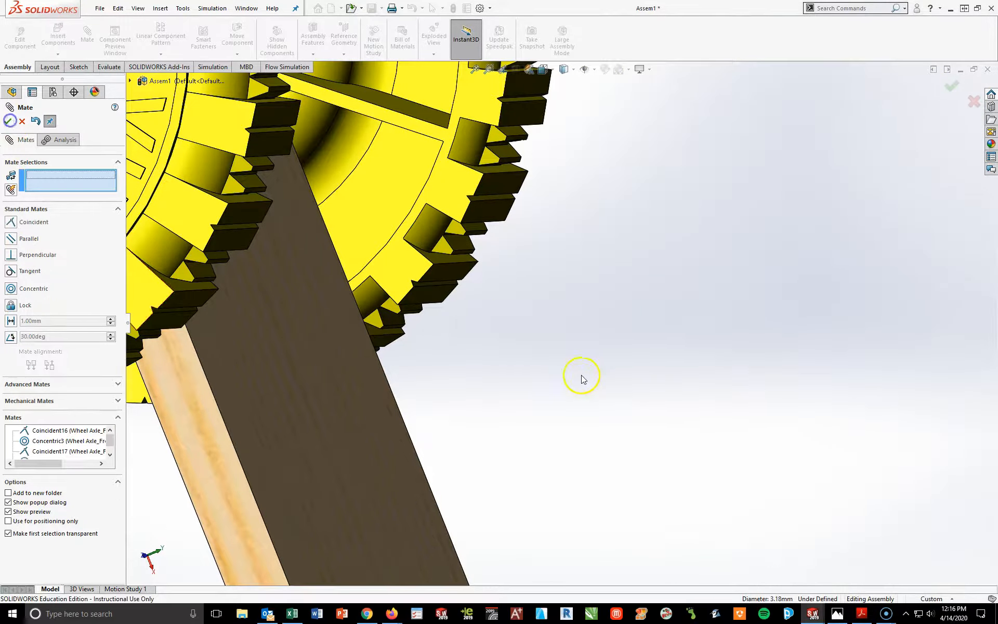
# Step: Mate the Top Planes of the two front wheels, 3 inch Wheel<1> and 3 inch Wheel<3>, coincident
pyautogui.scroll(5, 579, 379)
pyautogui.moveTo(570, 379); pyautogui.dragTo(499, 373, button='middle')
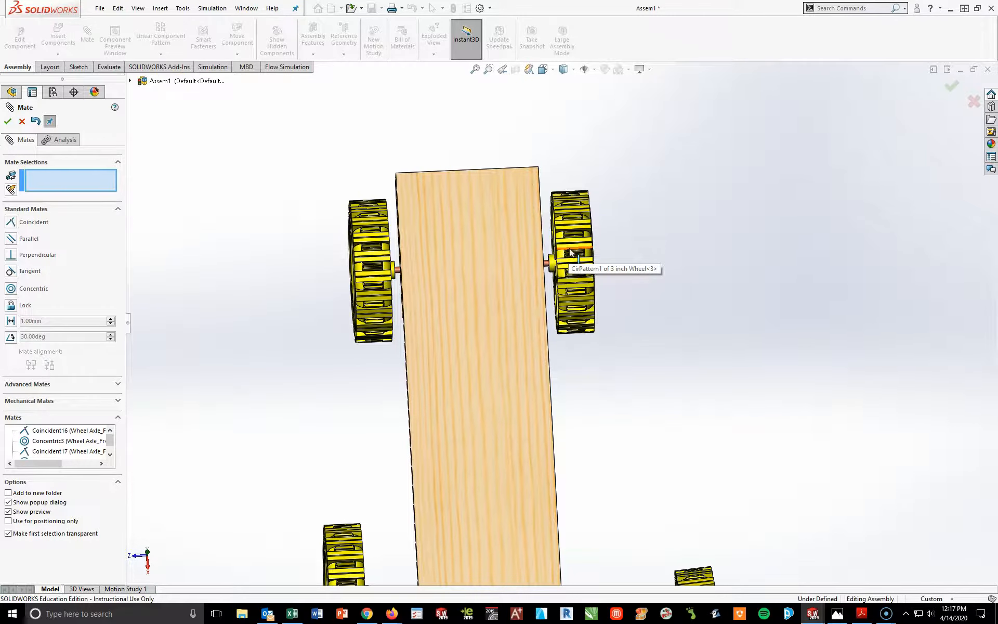
pyautogui.click(130, 81)
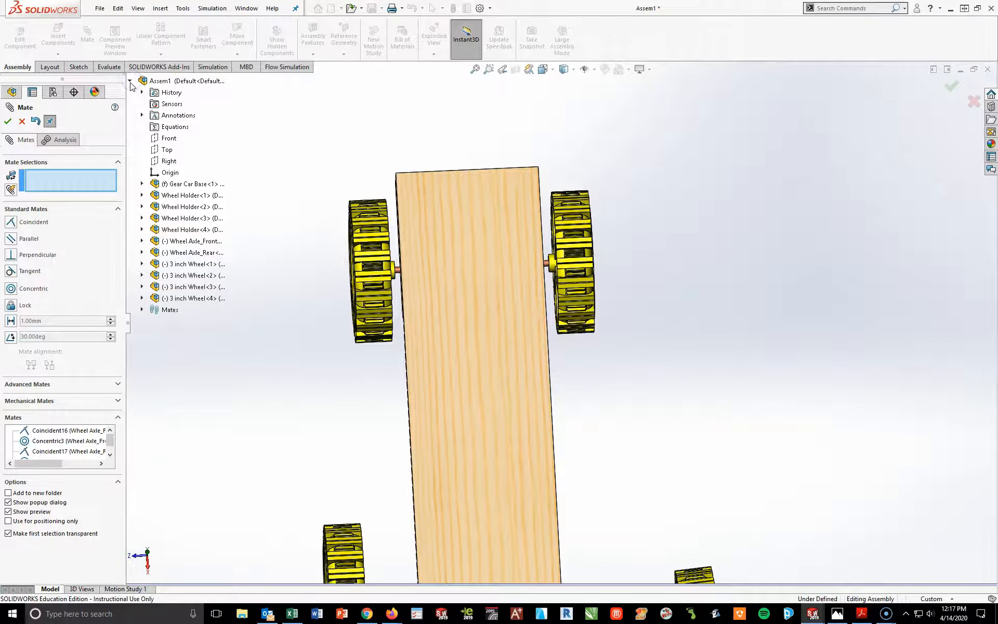
pyautogui.click(142, 263)
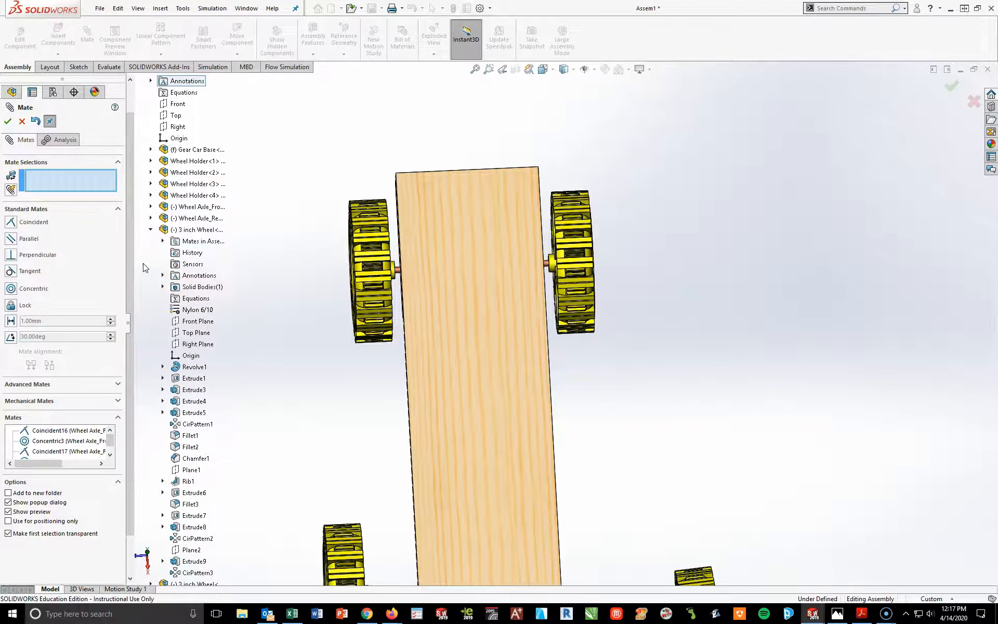
pyautogui.click(189, 333)
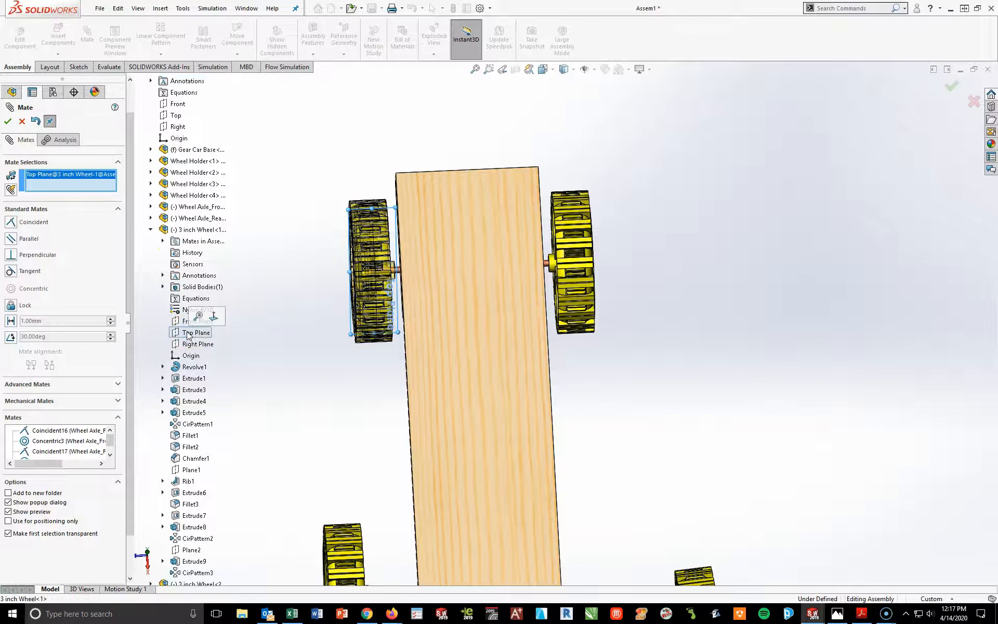
pyautogui.click(151, 230)
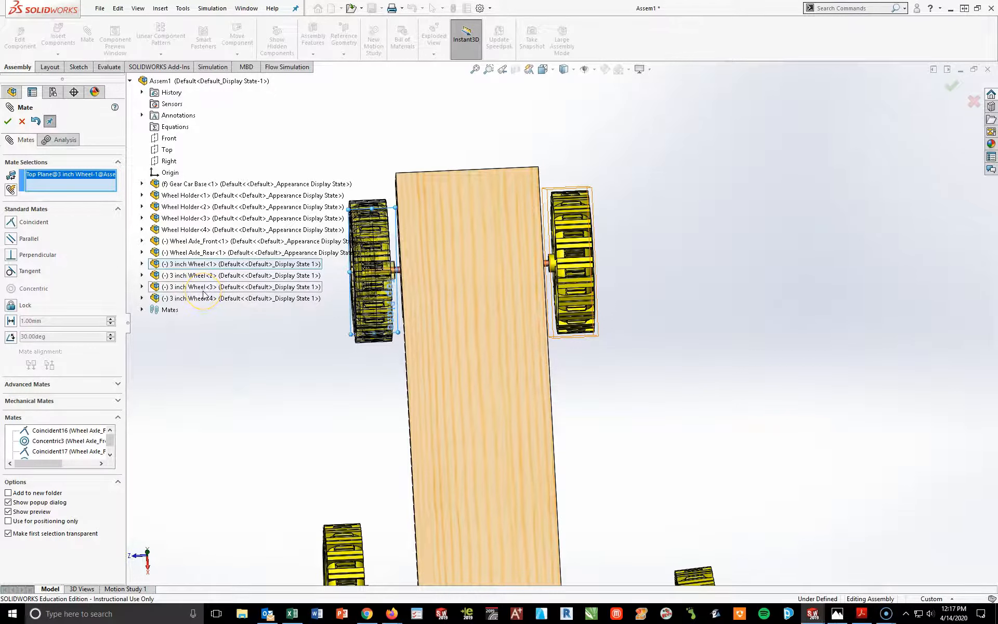
pyautogui.click(142, 287)
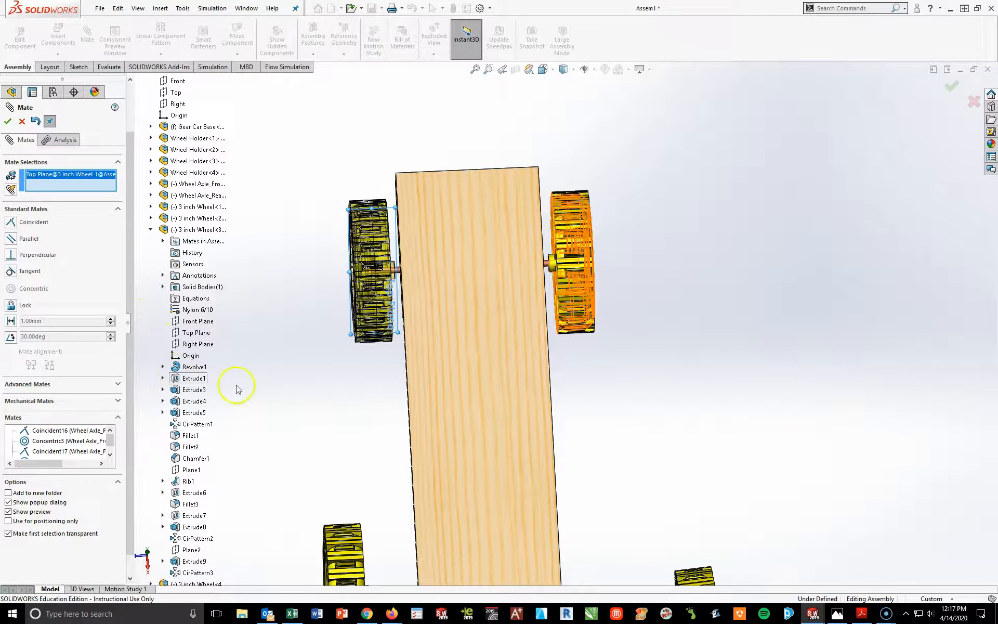
pyautogui.click(203, 336)
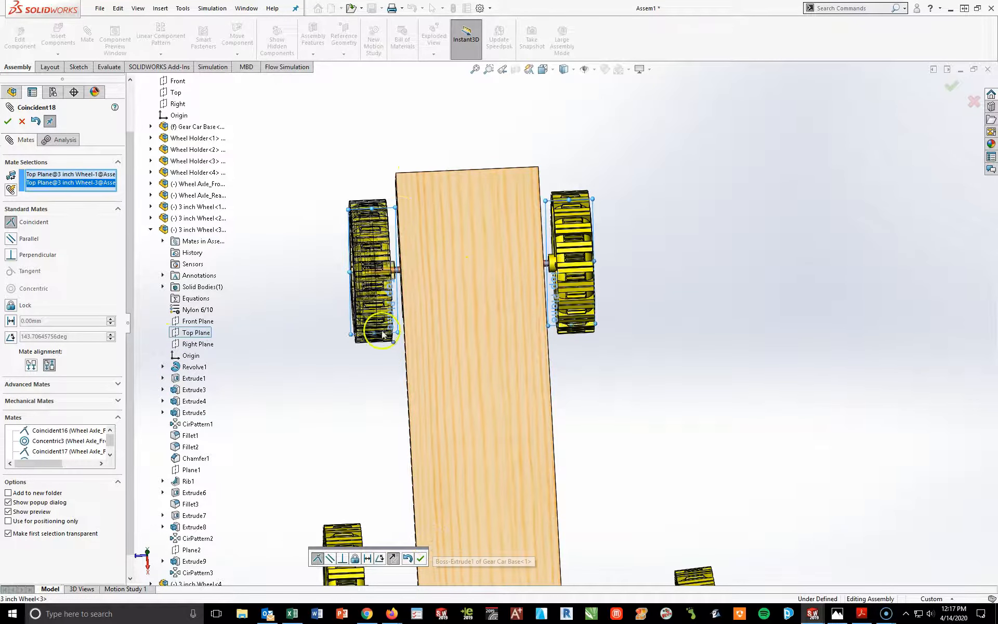
pyautogui.click(7, 125)
# Step: Spin the far front wheel to test whether both front wheels turn together
pyautogui.moveTo(579, 334); pyautogui.dragTo(533, 318, button='middle')
pyautogui.moveTo(619, 228); pyautogui.dragTo(638, 327)
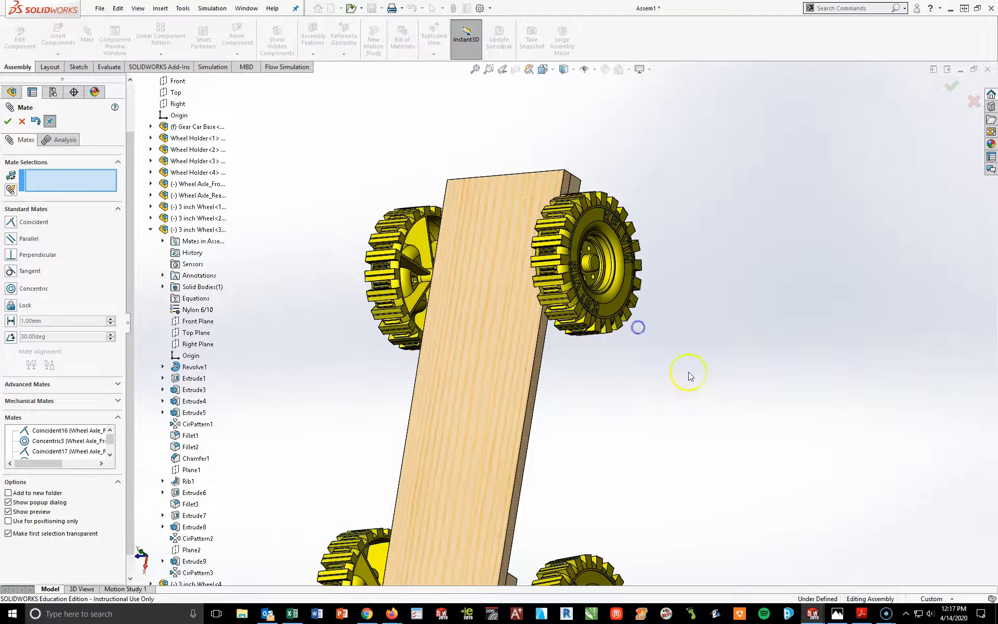
pyautogui.click(151, 230)
pyautogui.click(726, 414)
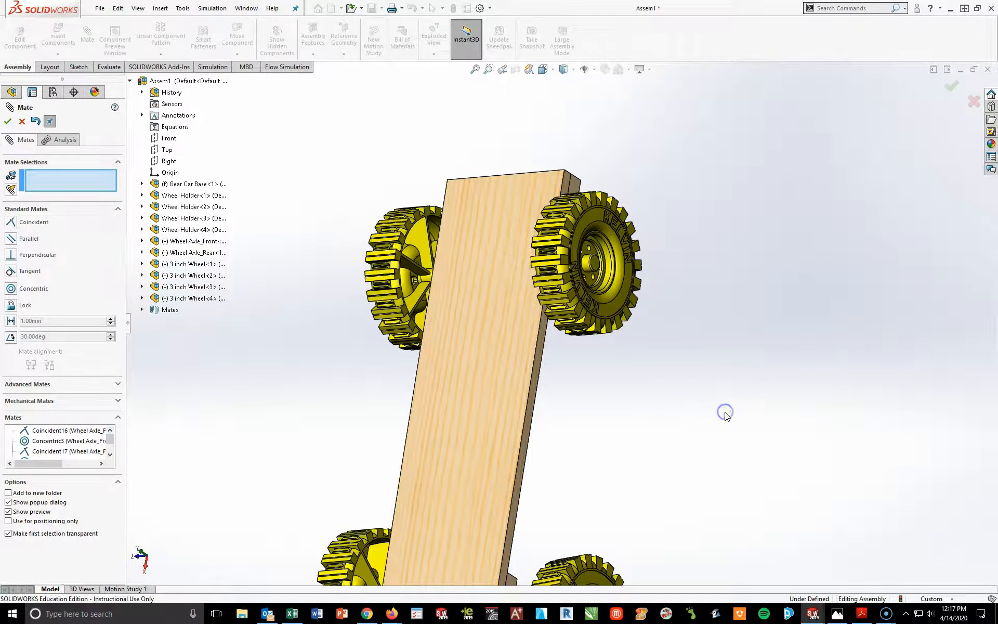
pyautogui.click(590, 217)
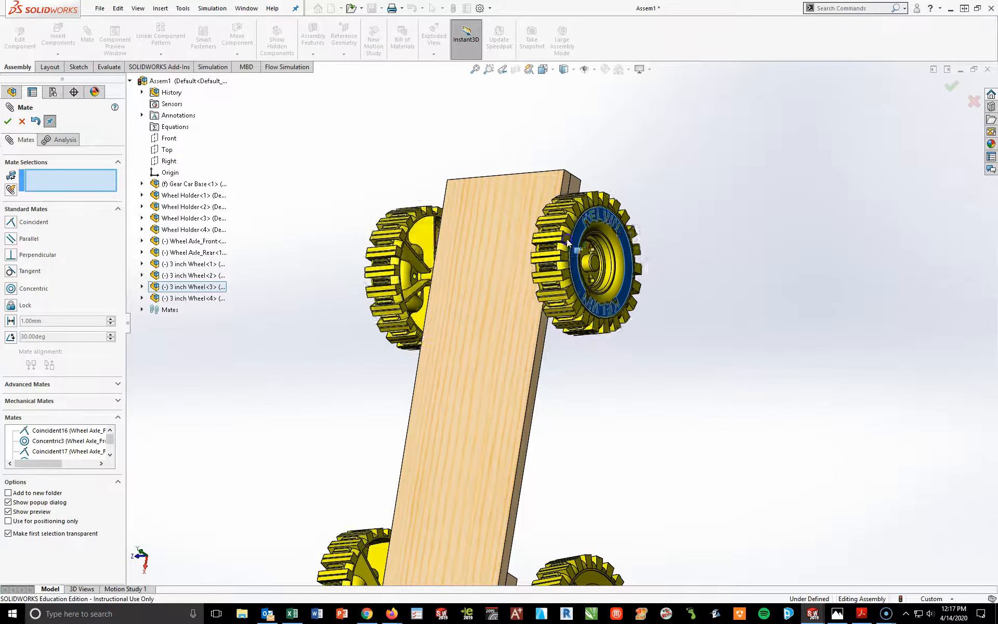
pyautogui.click(762, 400)
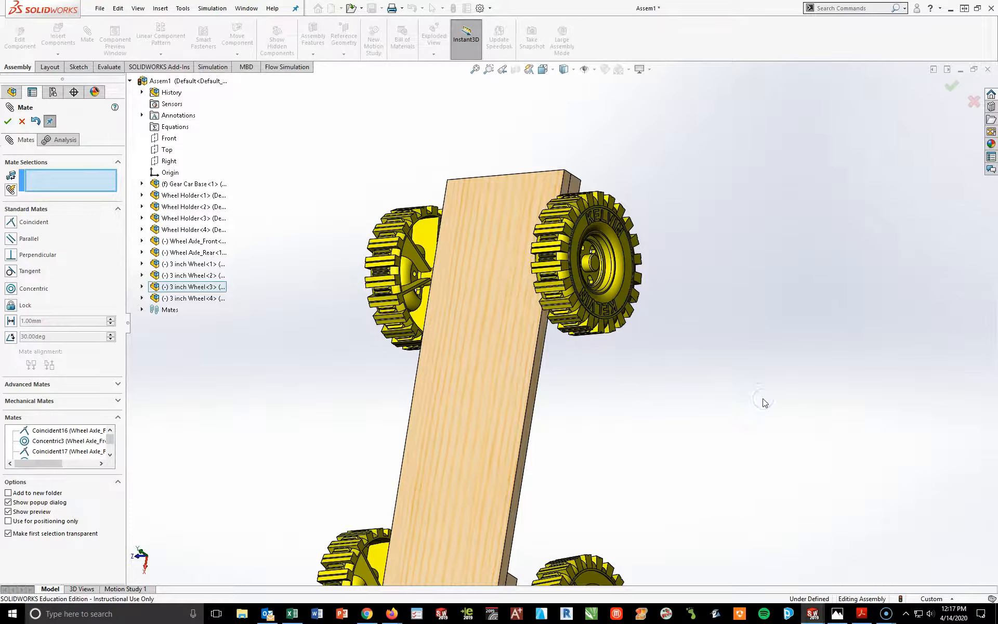
# Step: Mate the rear axle's end face coincident with the bottom face of the hub hole in 3 inch Wheel<2>
pyautogui.scroll(1, 700, 380)
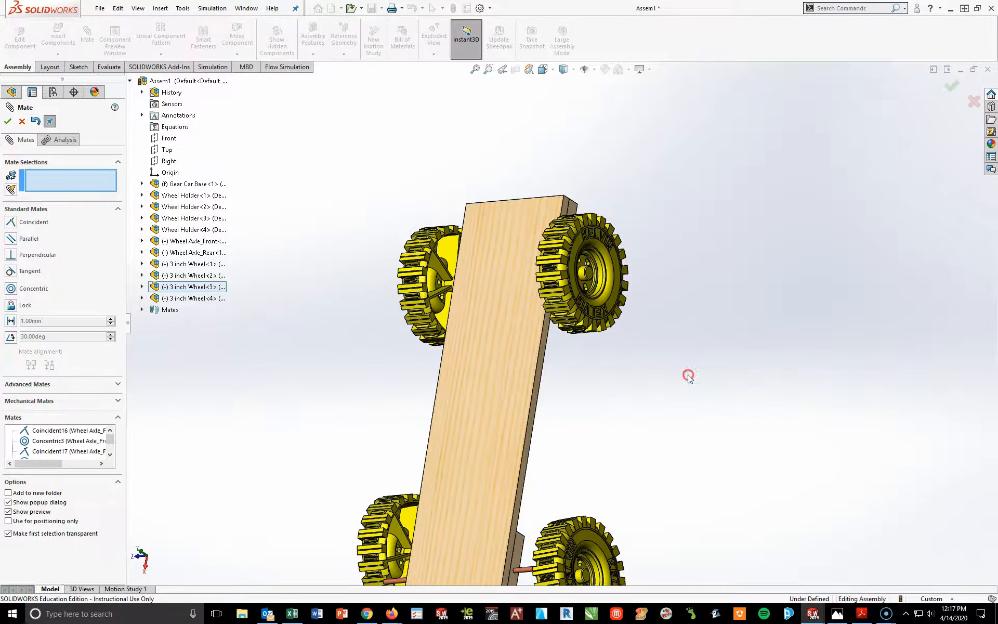
pyautogui.scroll(4, 697, 364)
pyautogui.moveTo(540, 411); pyautogui.dragTo(704, 423, button='middle')
pyautogui.scroll(-5, 457, 339)
pyautogui.scroll(2, 637, 486)
pyautogui.scroll(-4, 555, 443)
pyautogui.scroll(-4, 582, 416)
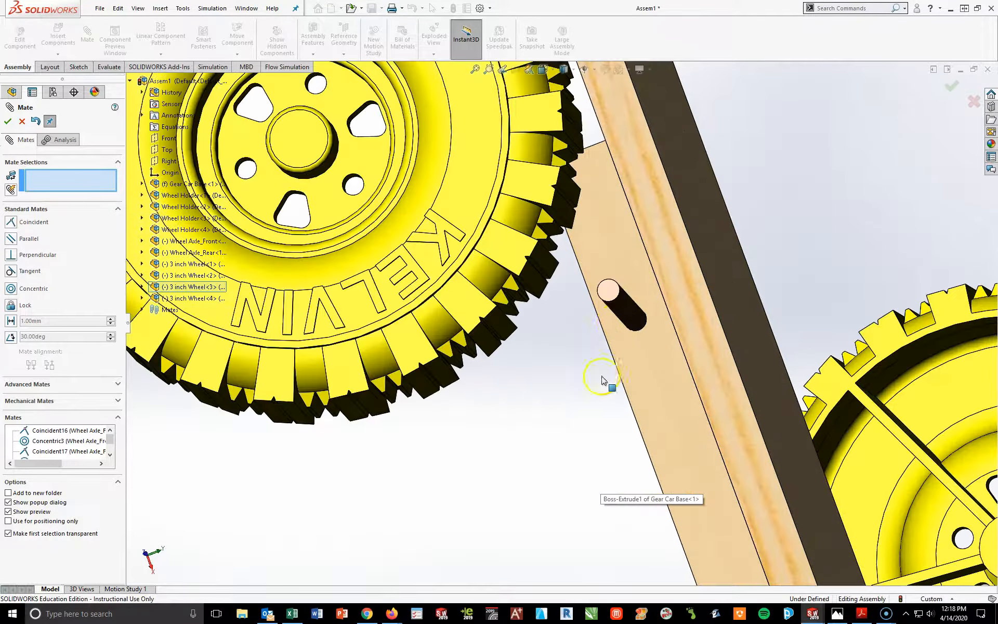
pyautogui.click(614, 294)
pyautogui.scroll(5, 728, 322)
pyautogui.moveTo(735, 278); pyautogui.dragTo(535, 245, button='middle')
pyautogui.scroll(-6, 530, 249)
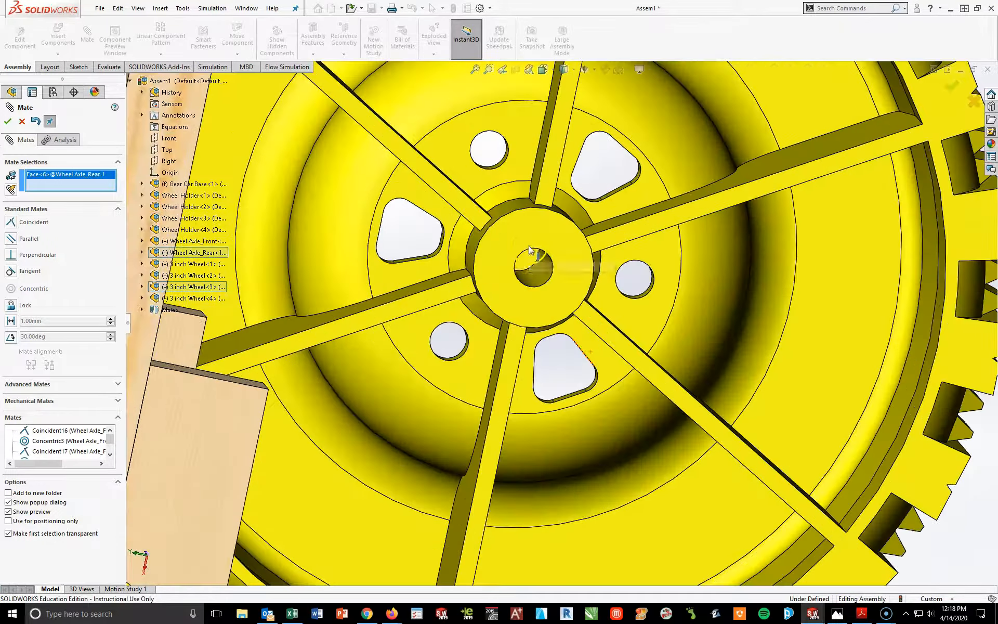
pyautogui.click(528, 260)
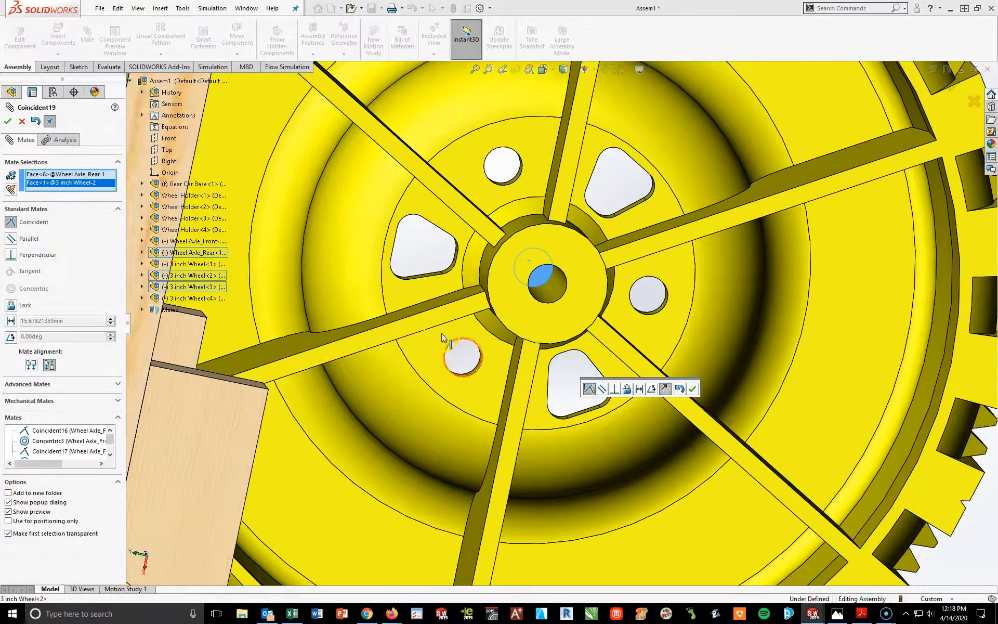
pyautogui.click(4, 122)
# Step: Mate the hub hole of 3 inch Wheel<2> concentric with the rear axle's cylindrical face
pyautogui.moveTo(463, 304); pyautogui.dragTo(506, 309, button='middle')
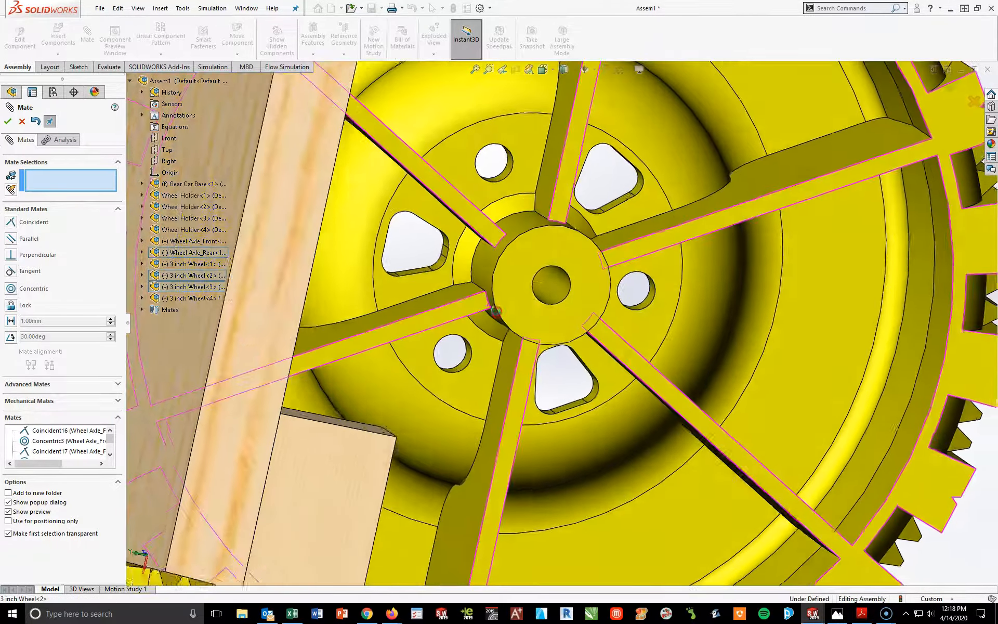
pyautogui.click(553, 283)
pyautogui.scroll(2, 558, 312)
pyautogui.scroll(5, 644, 392)
pyautogui.moveTo(352, 345); pyautogui.dragTo(401, 386, button='middle')
pyautogui.click(401, 386)
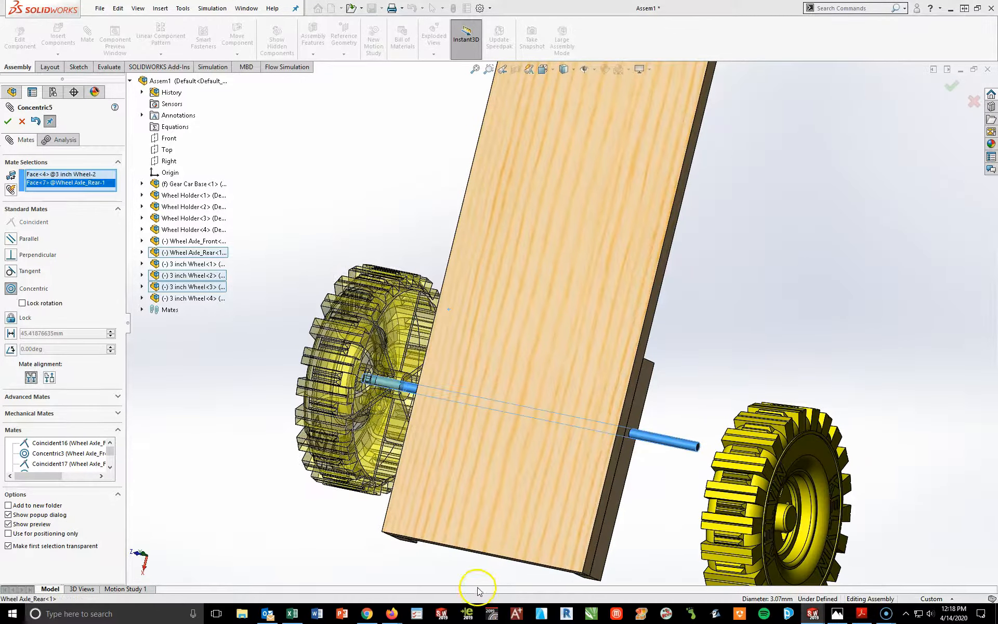
pyautogui.click(8, 120)
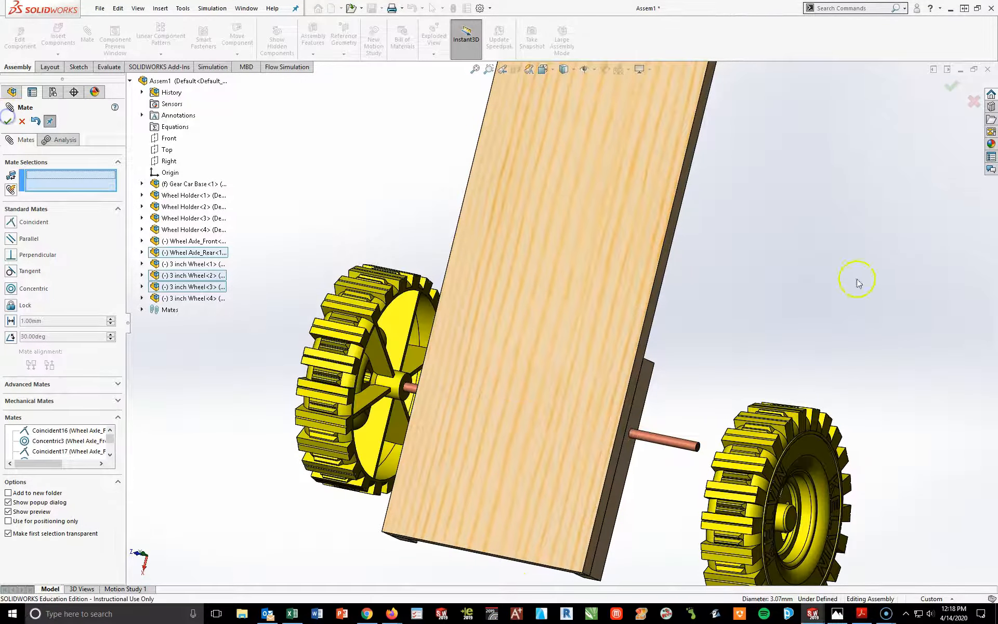
# Step: Mate the bottom face of the hub hole in 3 inch Wheel<4> coincident with the rear axle's other end face
pyautogui.moveTo(674, 465); pyautogui.dragTo(787, 518, button='middle')
pyautogui.scroll(-8, 788, 518)
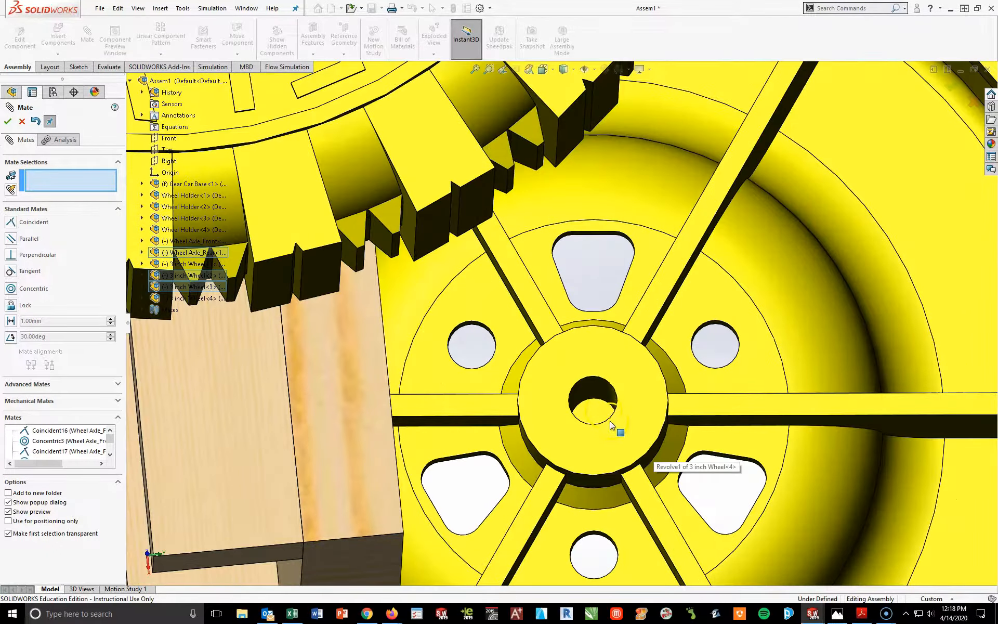
pyautogui.click(603, 414)
pyautogui.scroll(10, 719, 426)
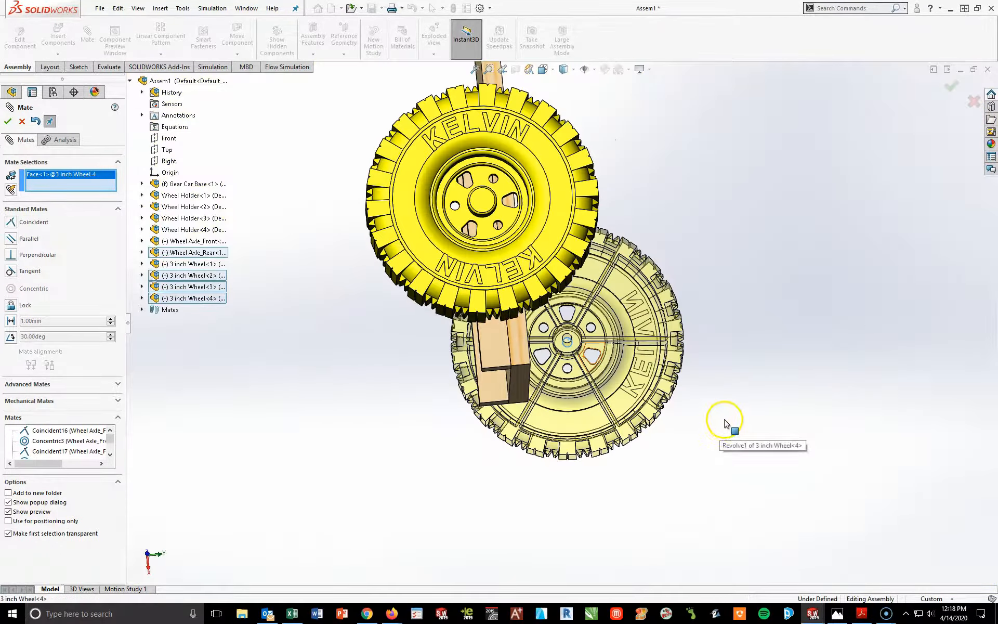
pyautogui.moveTo(695, 419); pyautogui.dragTo(490, 452, button='middle')
pyautogui.scroll(-6, 769, 245)
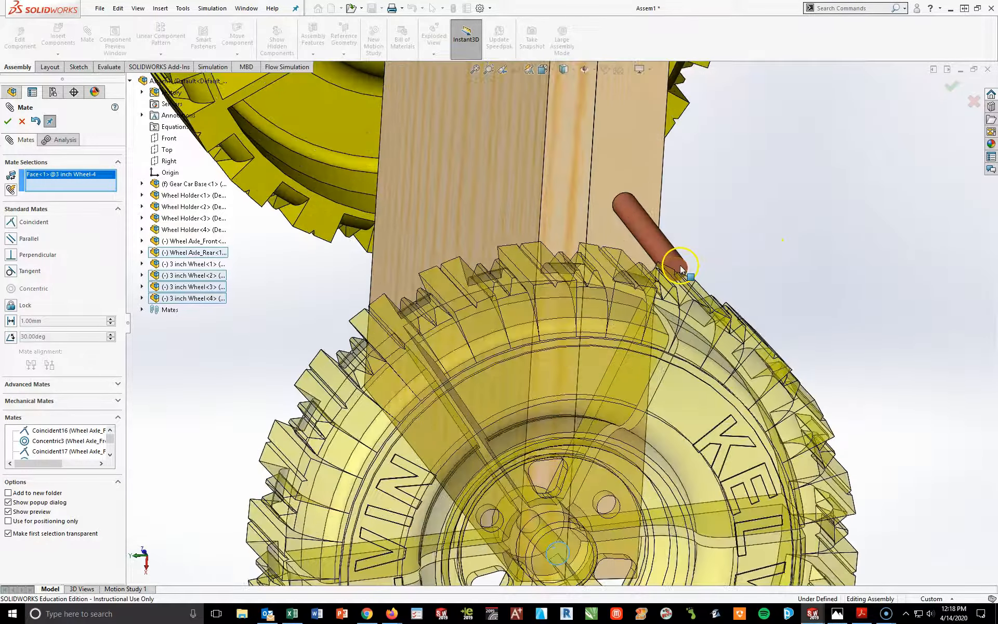
pyautogui.click(681, 269)
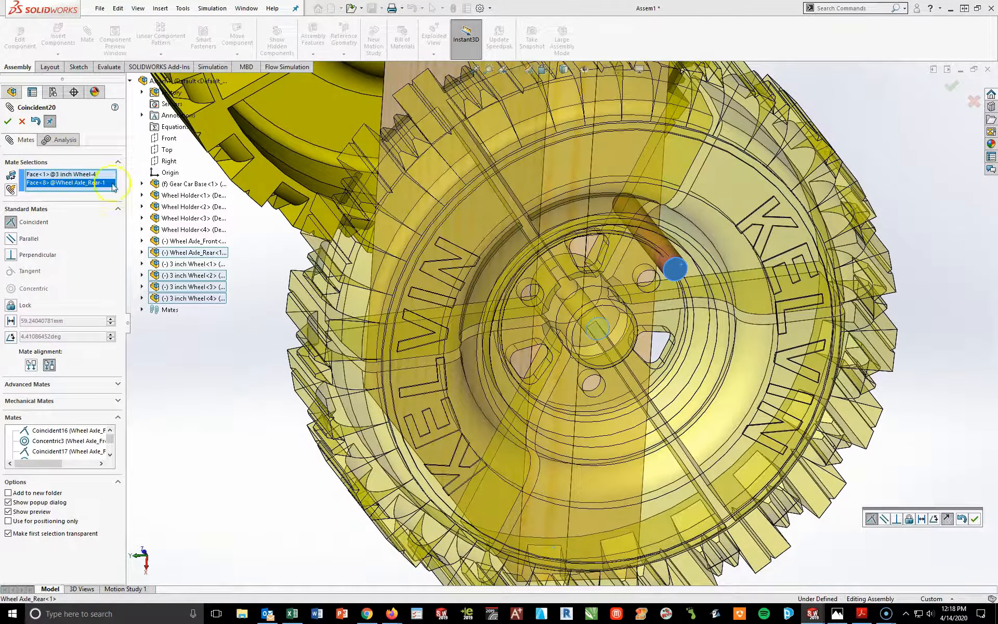
pyautogui.click(8, 122)
# Step: Mate the rear axle's cylindrical face concentric with the hub hole of 3 inch Wheel<4>
pyautogui.click(647, 232)
pyautogui.moveTo(332, 281); pyautogui.dragTo(549, 295, button='middle')
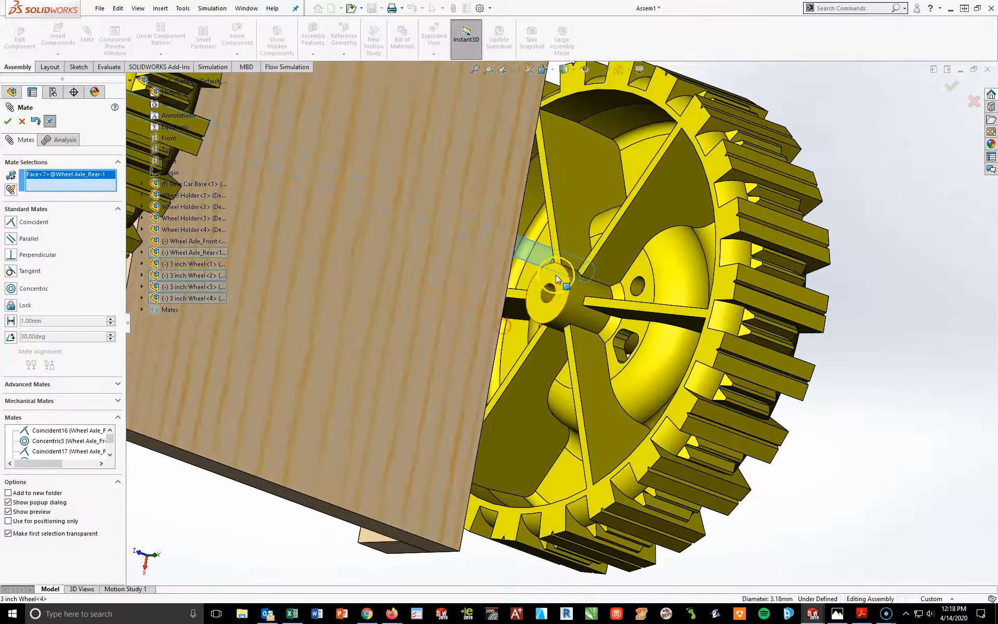
pyautogui.click(553, 300)
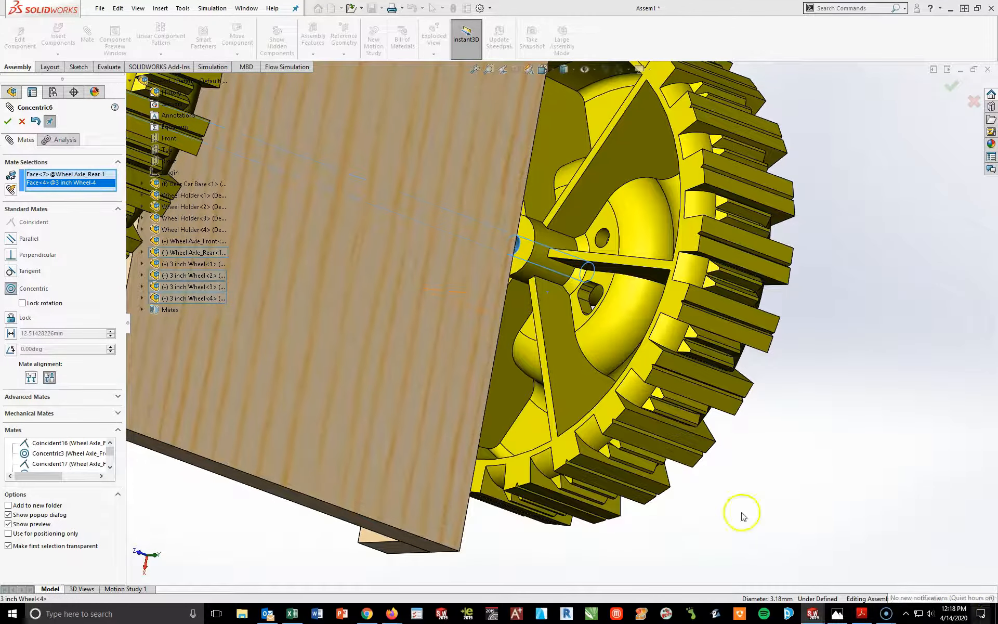
pyautogui.click(7, 122)
# Step: Spin each rear wheel by itself to test whether the two turn independently
pyautogui.moveTo(768, 404); pyautogui.dragTo(379, 357, button='middle')
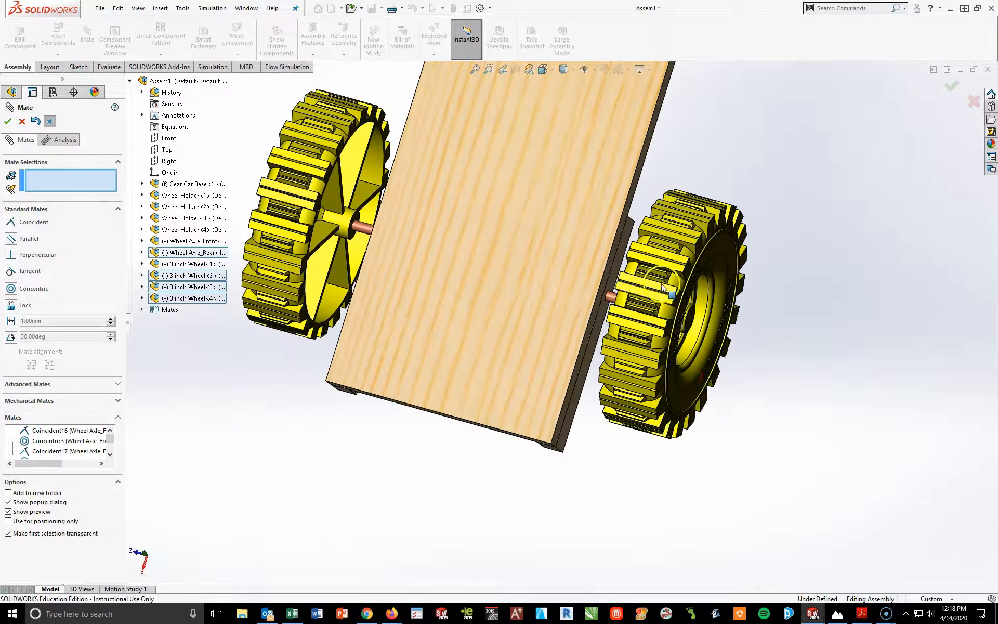
pyautogui.moveTo(640, 420); pyautogui.dragTo(639, 416)
pyautogui.moveTo(315, 184); pyautogui.dragTo(281, 245)
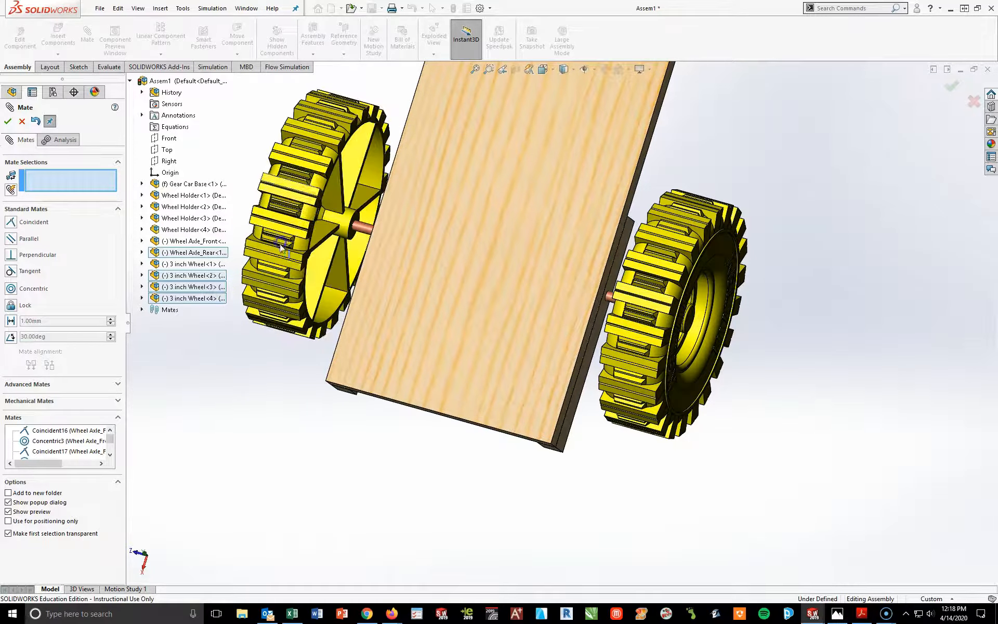
# Step: Mate the Top Planes of the two rear wheels, 3 inch Wheel<2> and 3 inch Wheel<4>, coincident and finish mating
pyautogui.scroll(3, 311, 425)
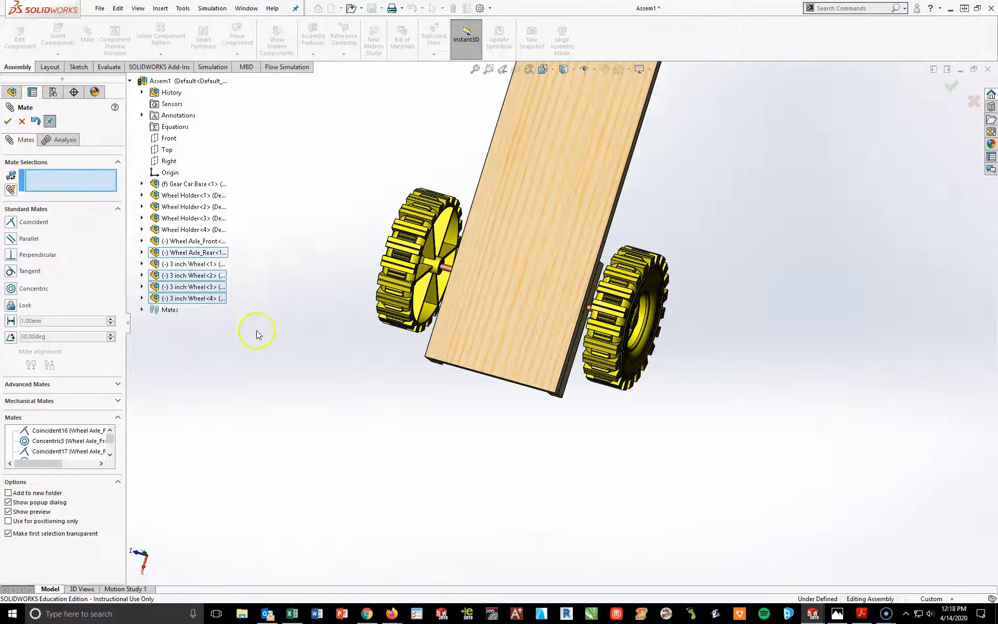
pyautogui.scroll(5, 387, 274)
pyautogui.scroll(-2, 382, 269)
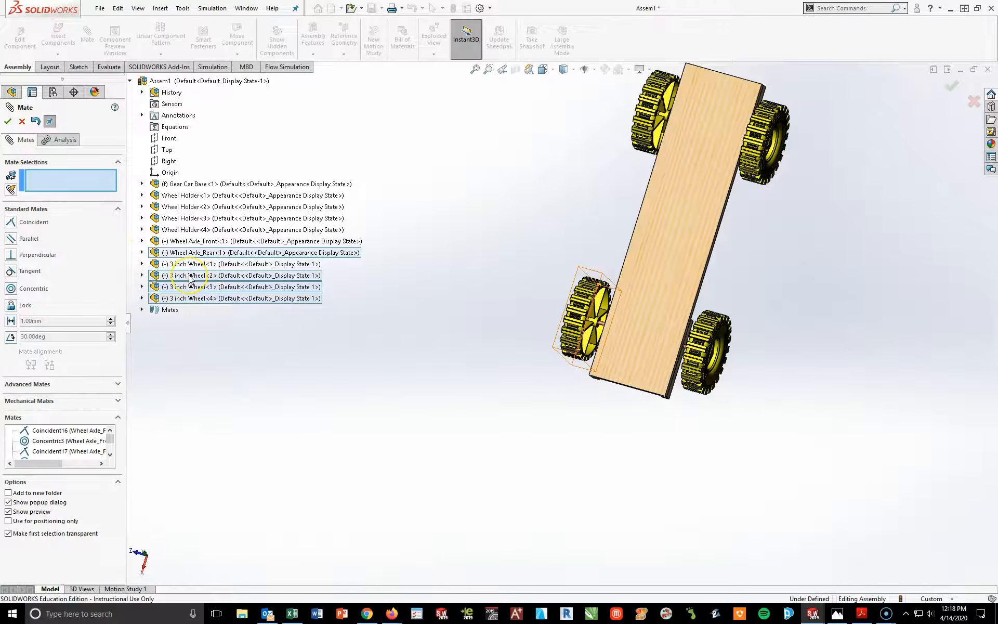
pyautogui.click(142, 276)
pyautogui.click(208, 345)
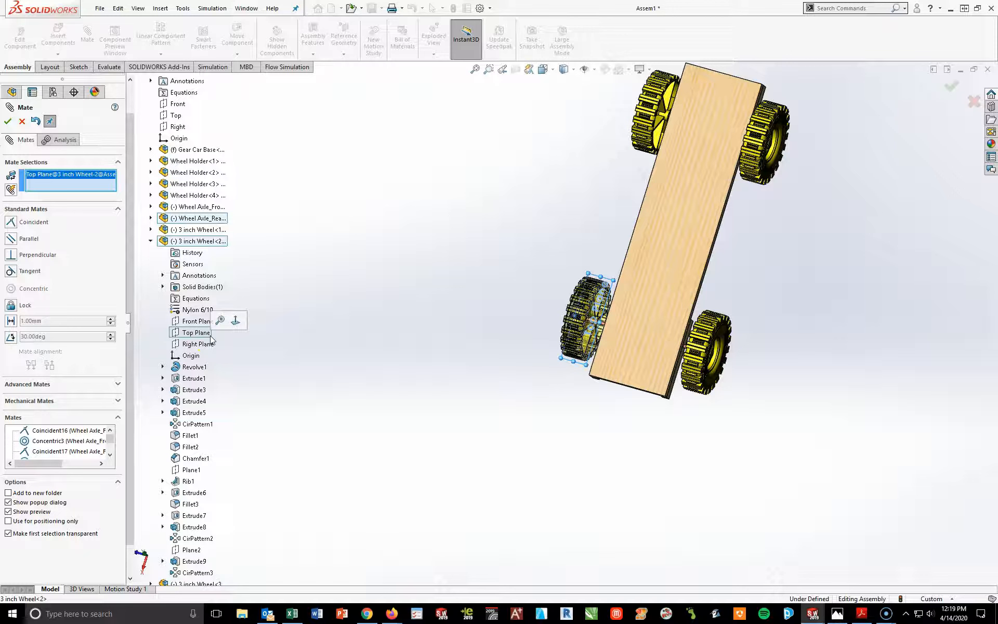
pyautogui.click(150, 241)
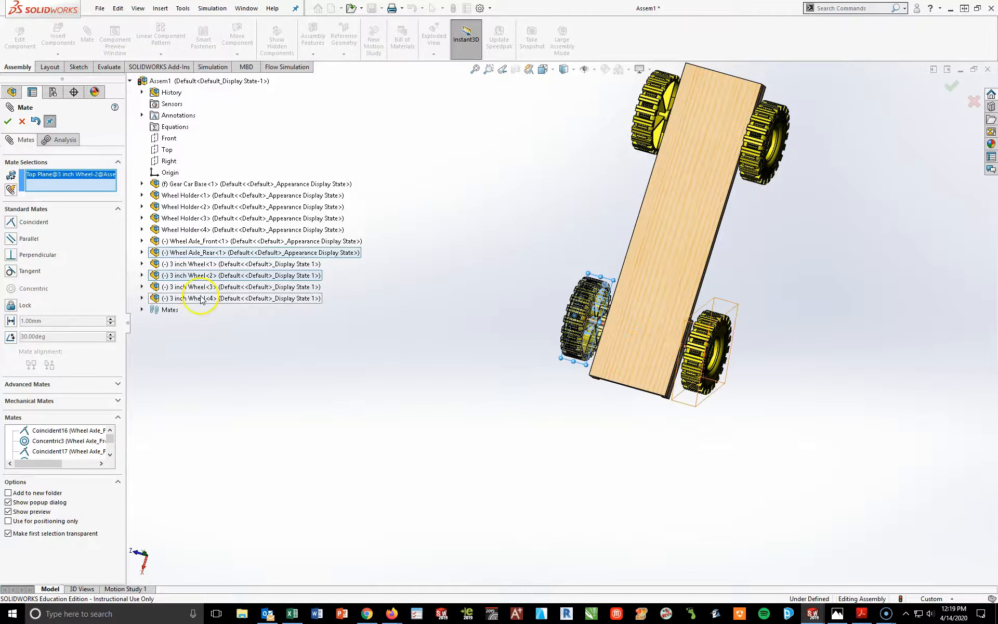
pyautogui.click(142, 298)
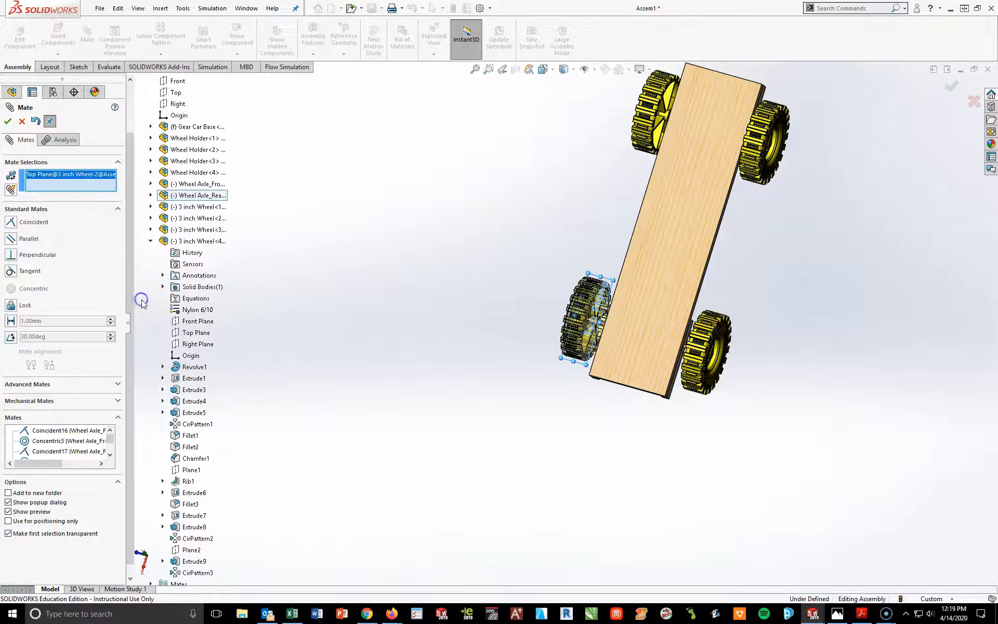
pyautogui.click(206, 333)
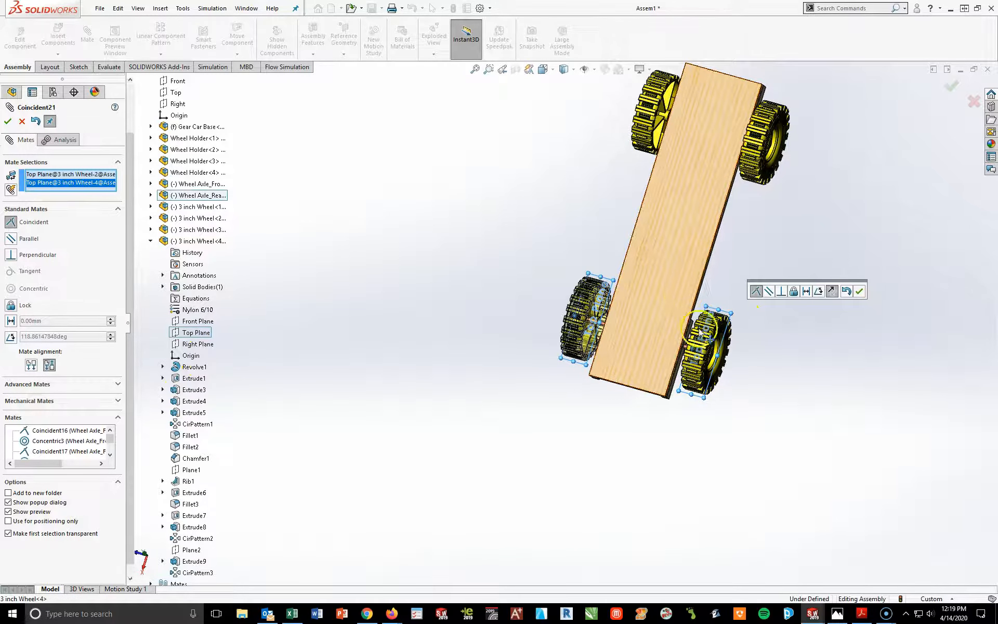
pyautogui.click(8, 121)
pyautogui.click(7, 121)
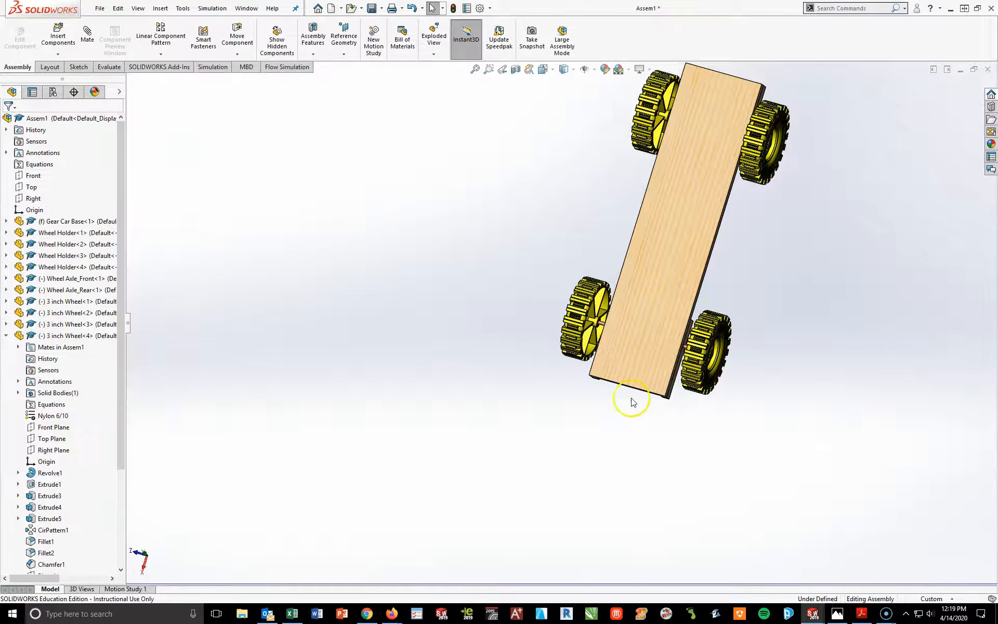
pyautogui.click(7, 336)
# Step: Spin 3 inch Wheel<4> to test whether the rear wheels turn together, and inspect the whole car
pyautogui.moveTo(719, 341)
pyautogui.mouseDown()
pyautogui.moveTo(758, 323)
pyautogui.moveTo(726, 374)
pyautogui.moveTo(738, 298)
pyautogui.moveTo(706, 327)
pyautogui.mouseUp()
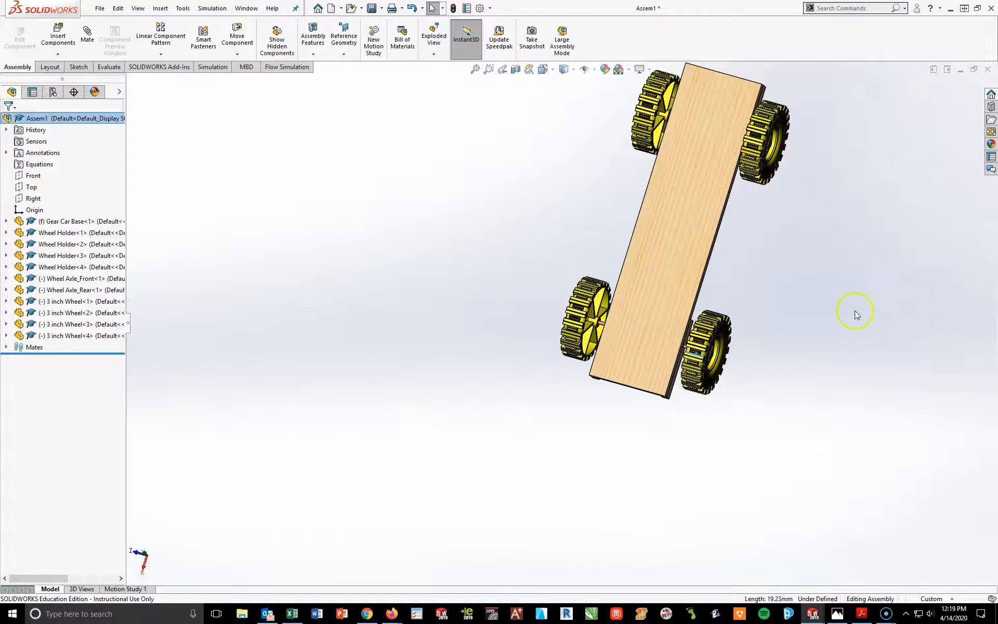
pyautogui.scroll(2, 781, 254)
pyautogui.scroll(-4, 781, 255)
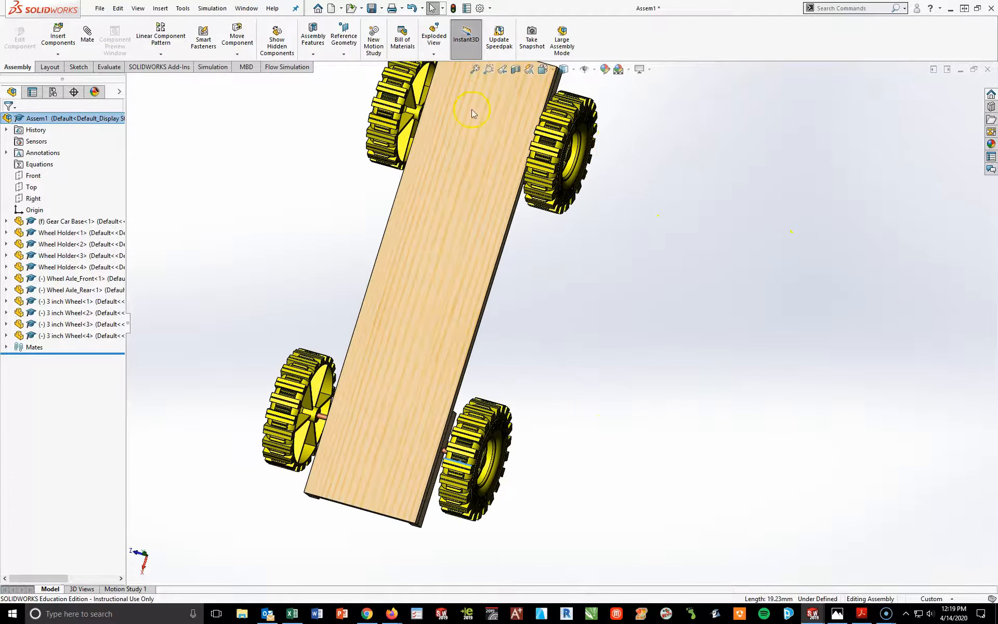
pyautogui.scroll(2, 603, 341)
pyautogui.moveTo(562, 310); pyautogui.dragTo(516, 283, button='middle')
pyautogui.click(565, 211)
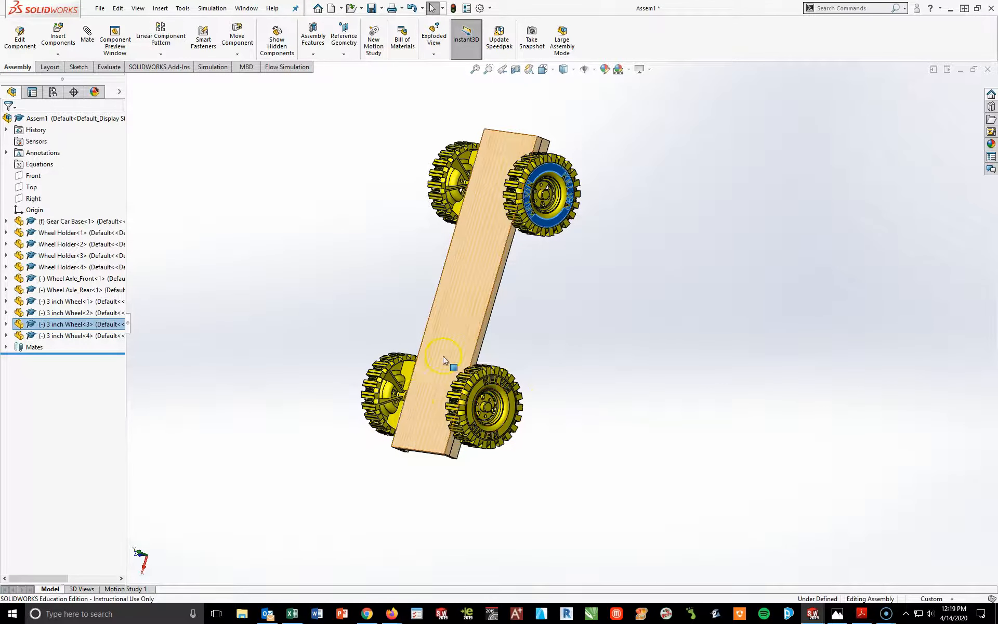
pyautogui.click(607, 383)
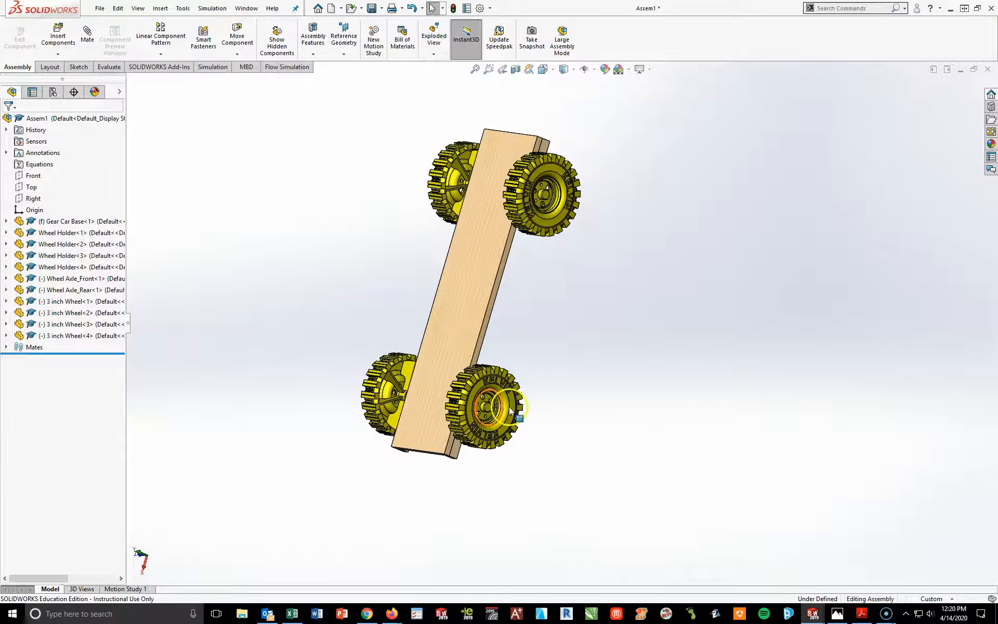
# Step: Rotate 3 inch Wheel<4> and 3 inch Wheel<3> to check the motion of the rear and front wheel pairs
pyautogui.click(495, 365)
pyautogui.moveTo(495, 365); pyautogui.dragTo(494, 399)
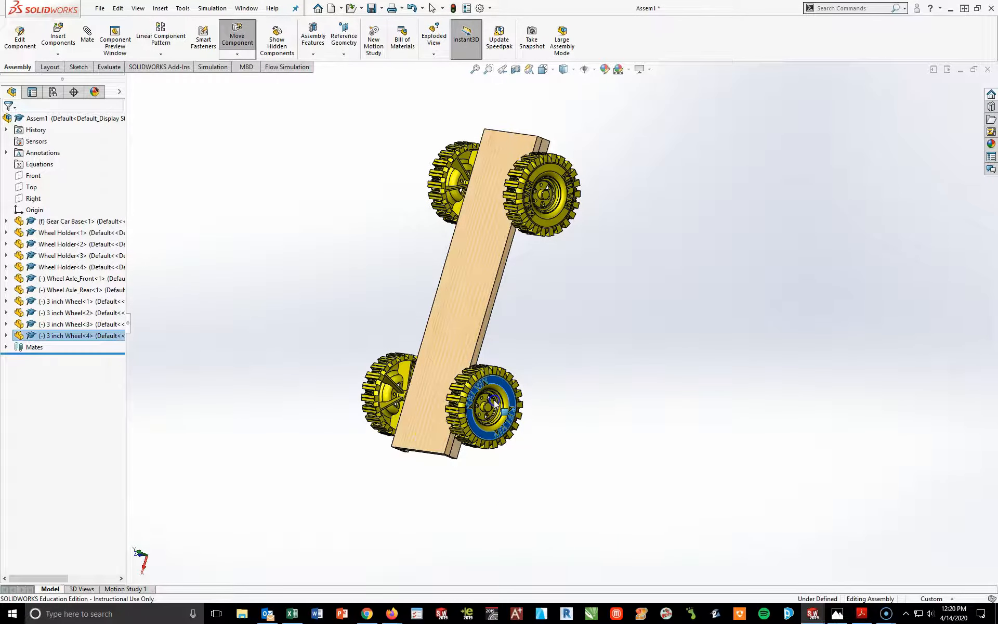
pyautogui.moveTo(543, 171); pyautogui.dragTo(597, 217)
pyautogui.click(647, 294)
pyautogui.click(803, 353)
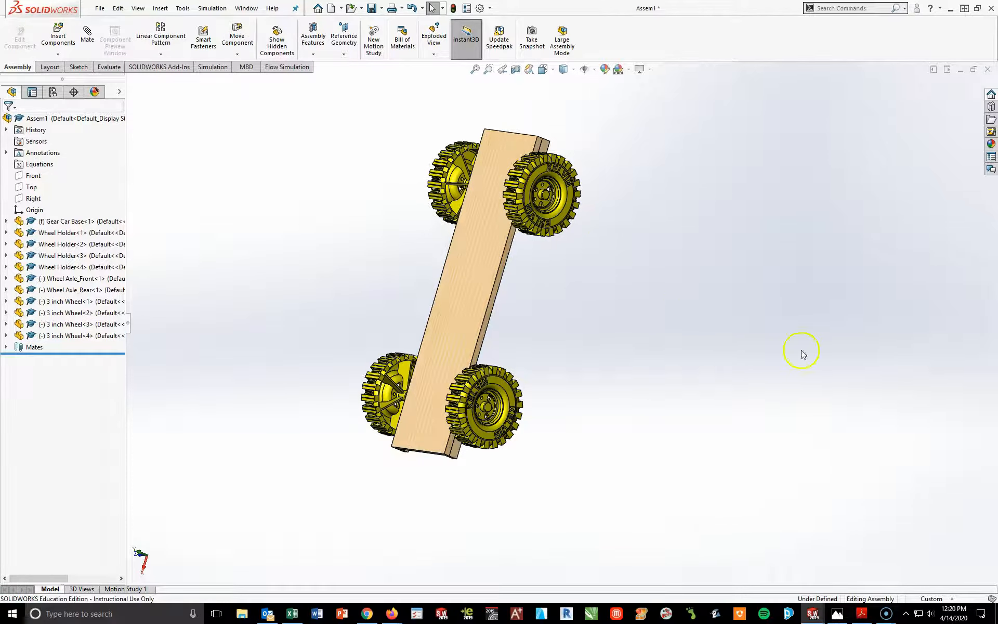
# Step: Show the assembly in isometric view and consult the Gear Car Sketch image in Photos for the remaining parts
pyautogui.press('space')
pyautogui.click(946, 443)
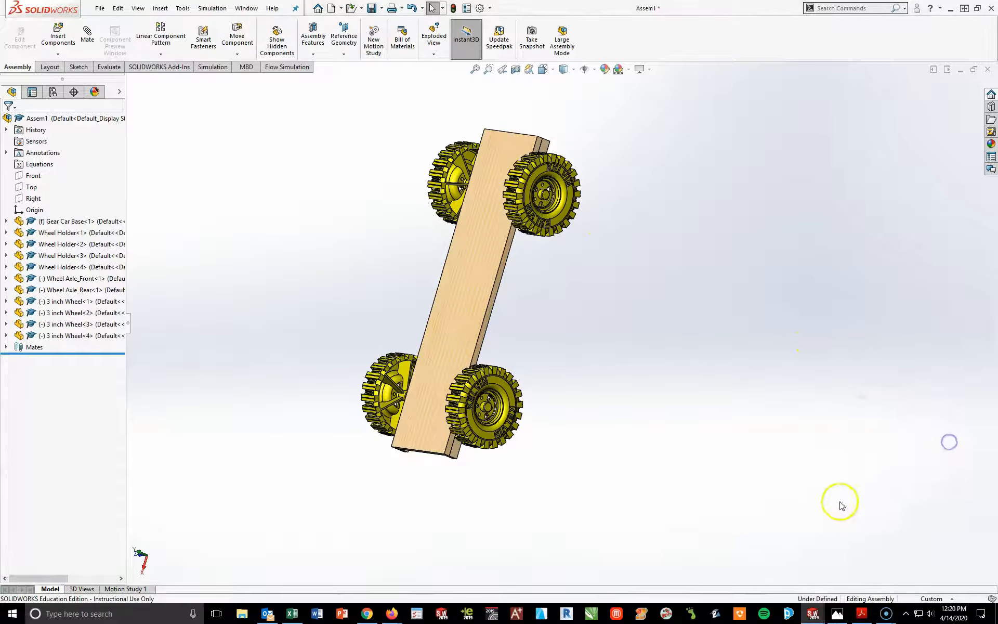
pyautogui.click(837, 613)
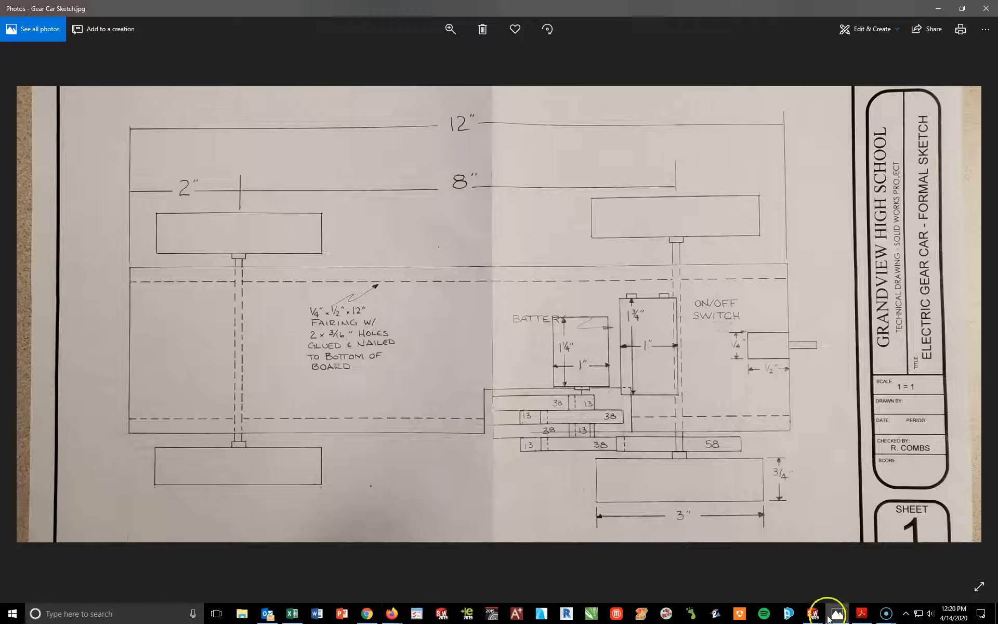
pyautogui.click(947, 8)
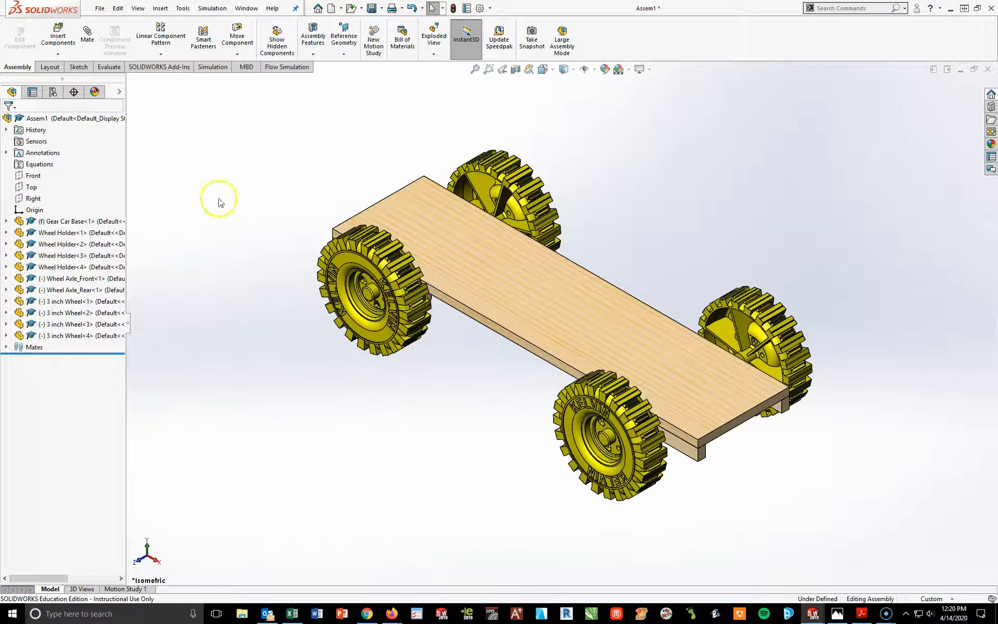
# Step: Insert the Switch_Assembly part from the Gear Car 2020 folder and place it in free space beside the base
pyautogui.click(58, 34)
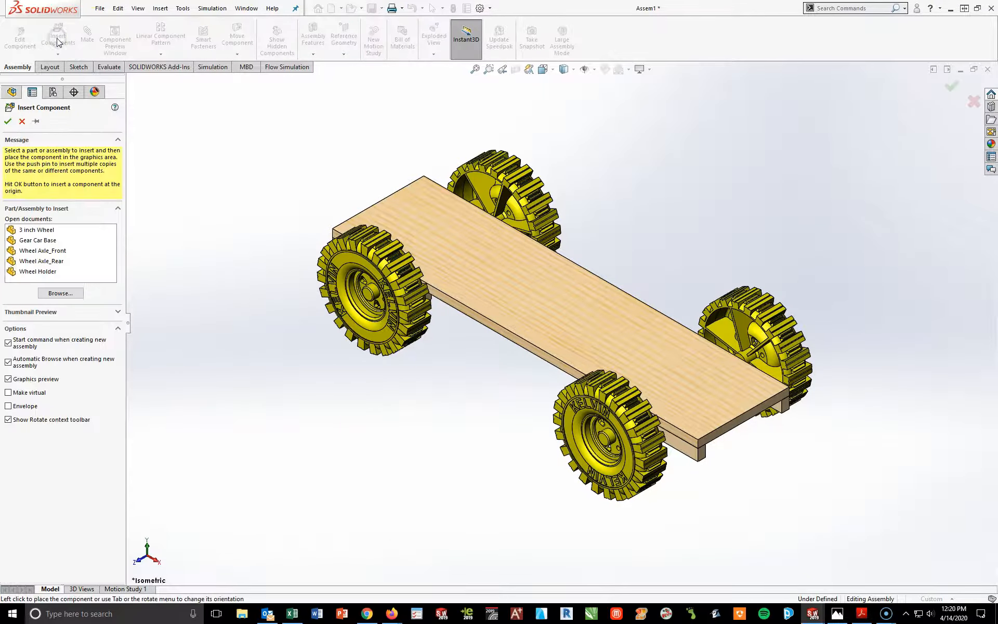
pyautogui.click(69, 293)
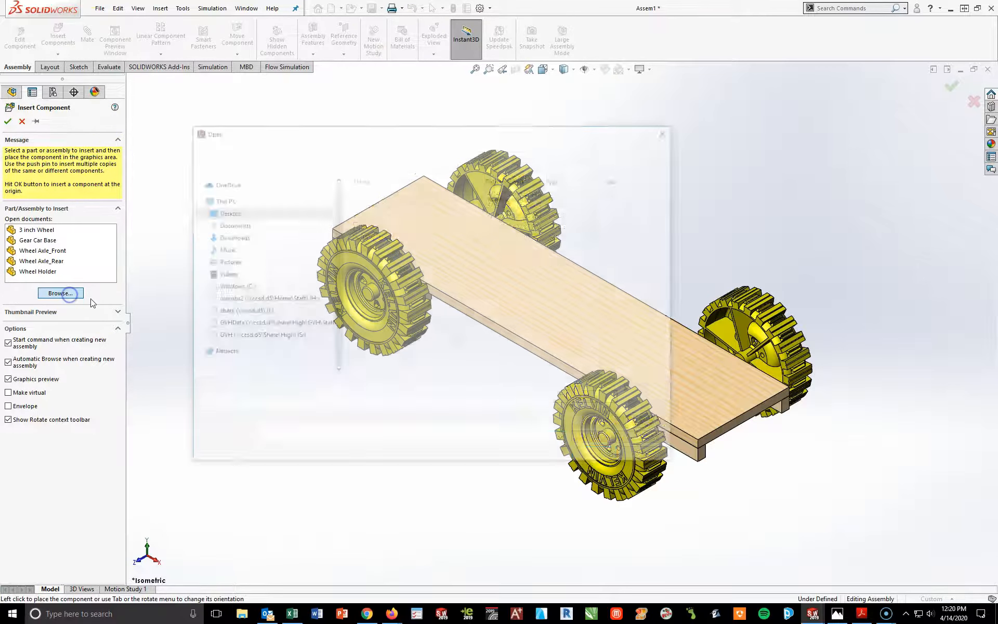
pyautogui.click(397, 205)
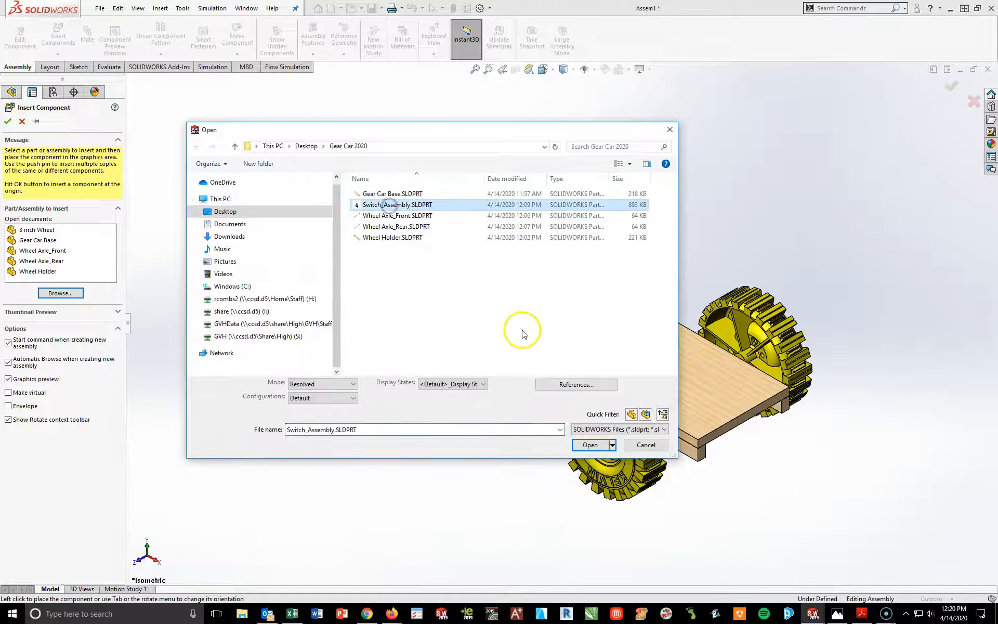
pyautogui.click(590, 452)
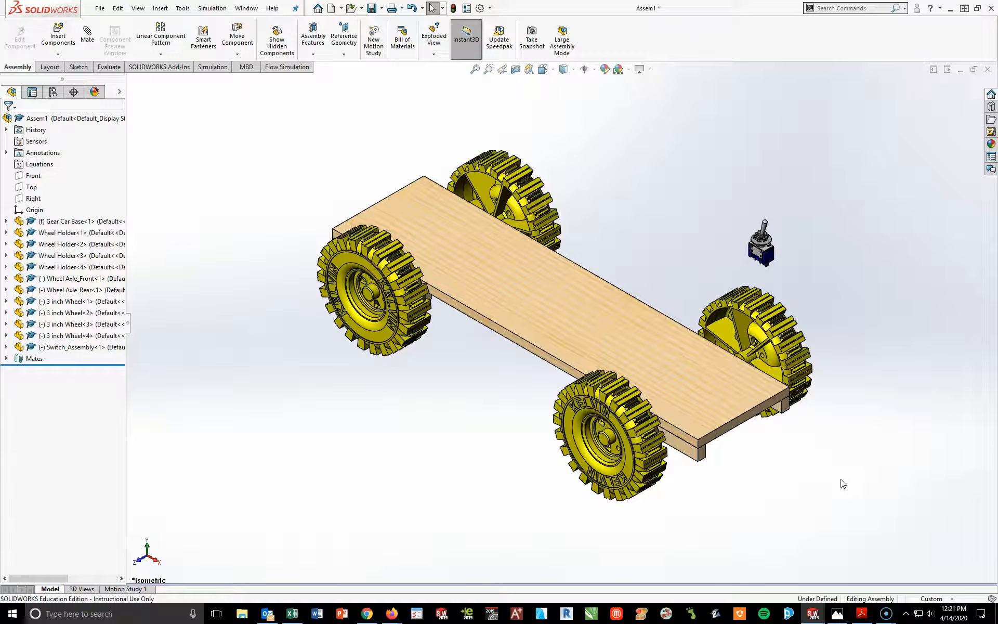
# Step: Rotate the Switch_Assembly component freely so that its toggle lever lies roughly horizontal
pyautogui.click(898, 436)
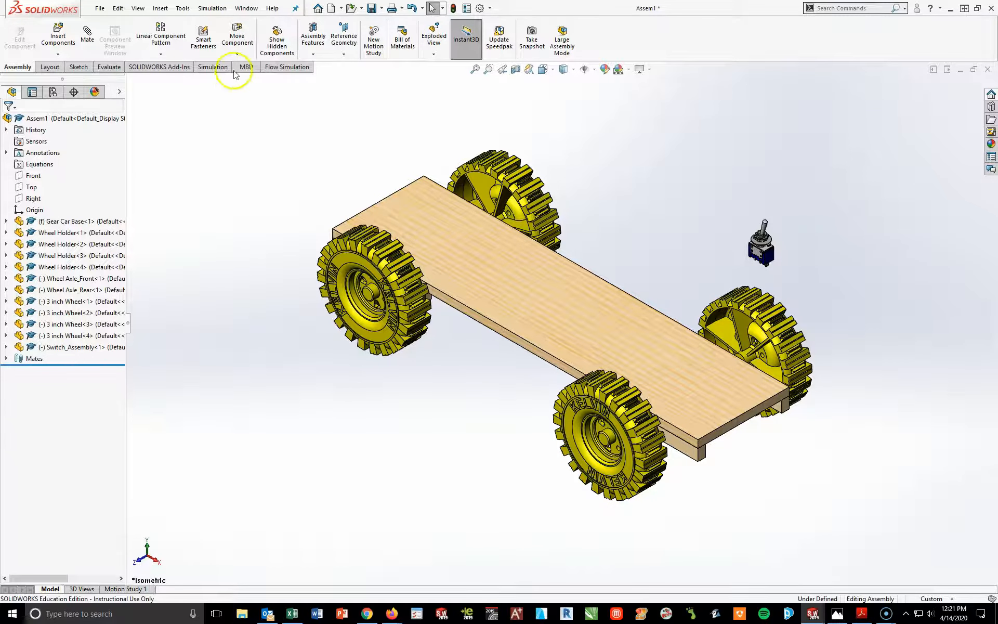
pyautogui.click(237, 54)
pyautogui.click(249, 79)
pyautogui.moveTo(755, 229); pyautogui.dragTo(963, 573)
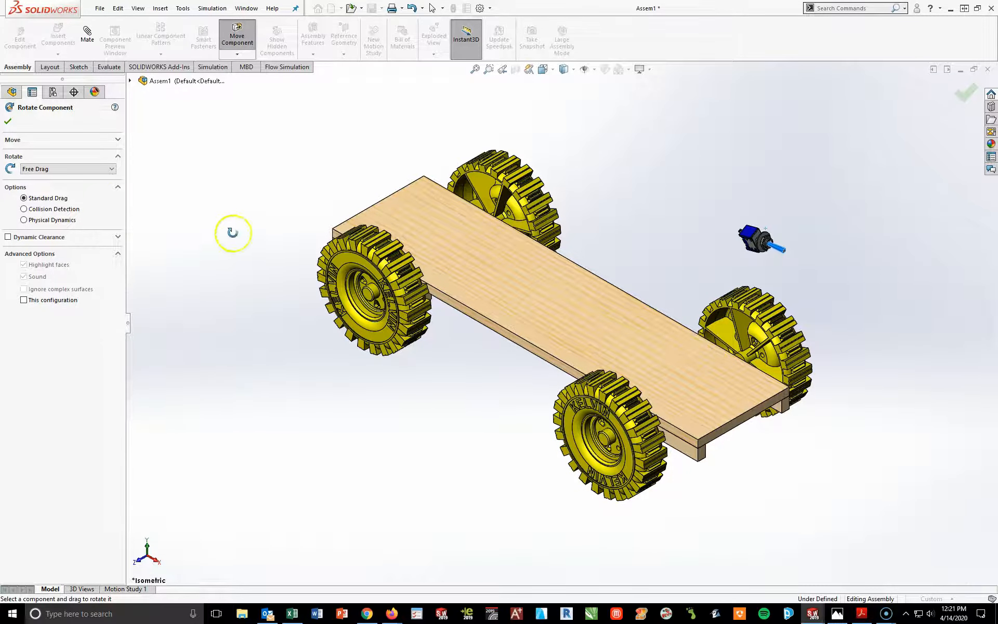
pyautogui.click(7, 121)
# Step: Add a coincident mate between the flat side of the switch's blue body and the top face of Gear Car Base
pyautogui.click(900, 321)
pyautogui.moveTo(901, 321); pyautogui.dragTo(735, 254, button='middle')
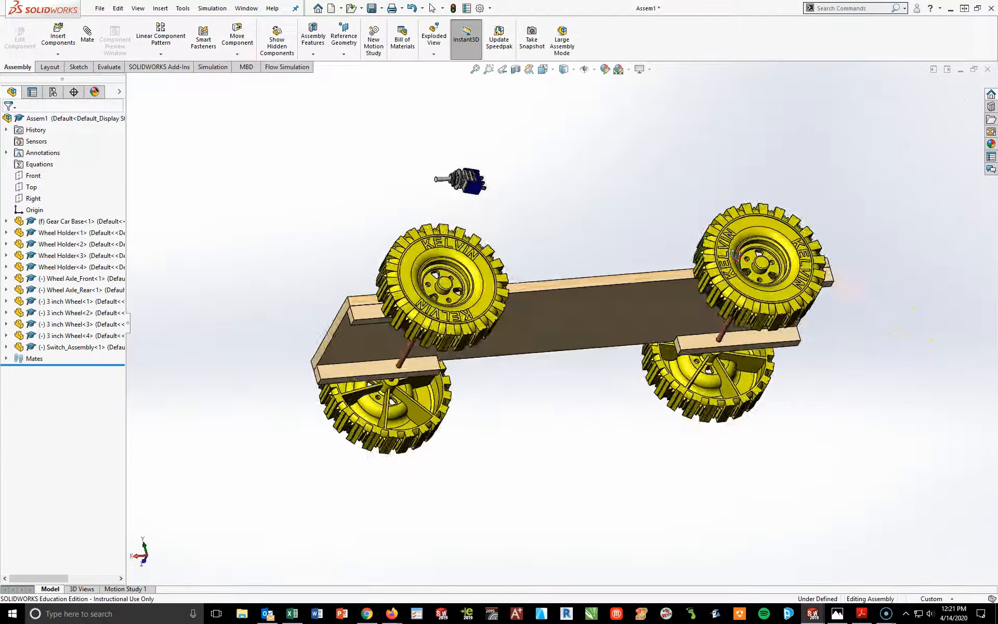
pyautogui.scroll(-4, 483, 141)
pyautogui.click(87, 42)
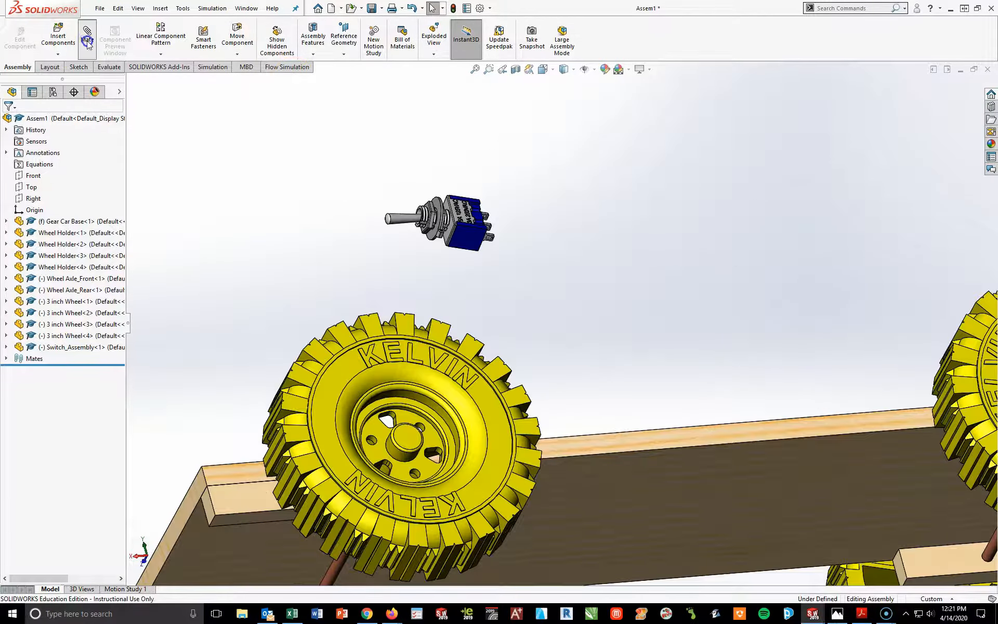
pyautogui.click(465, 233)
pyautogui.moveTo(327, 309); pyautogui.dragTo(250, 406, button='middle')
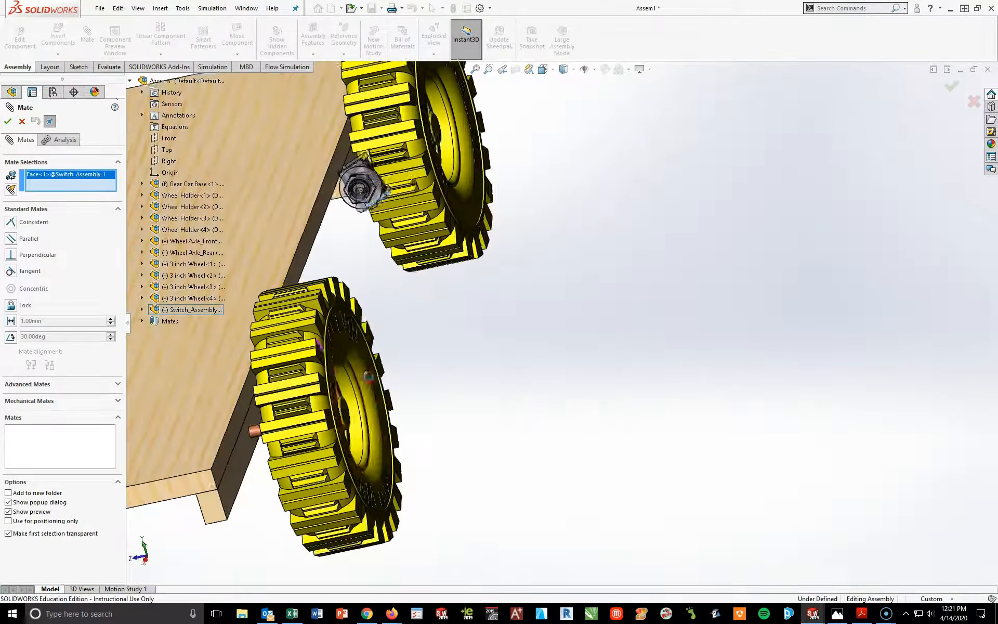
pyautogui.scroll(2, 249, 407)
pyautogui.click(249, 407)
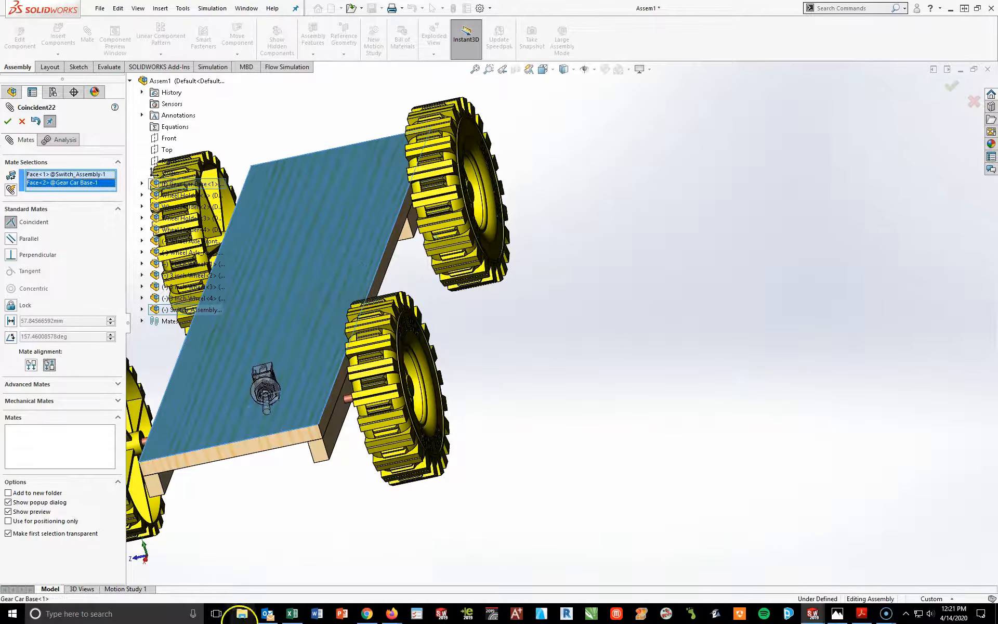
pyautogui.click(8, 121)
# Step: Add a coincident mate between the lower edge of the switch's top plate and the end face of Gear Car Base
pyautogui.scroll(-4, 228, 349)
pyautogui.moveTo(432, 429); pyautogui.dragTo(335, 478, button='middle')
pyautogui.scroll(-5, 335, 478)
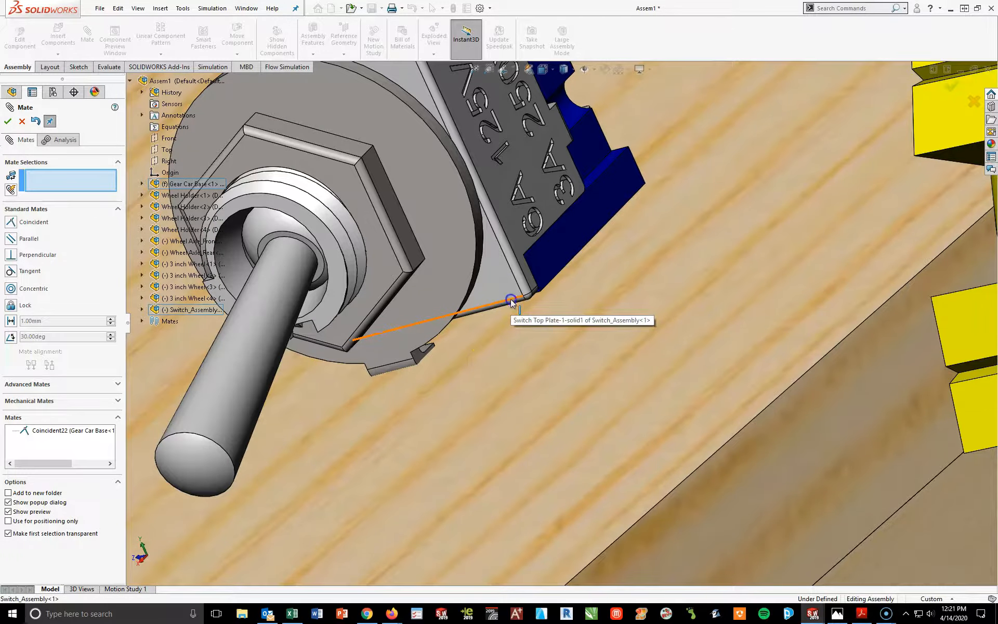
pyautogui.click(510, 298)
pyautogui.scroll(5, 460, 407)
pyautogui.click(348, 465)
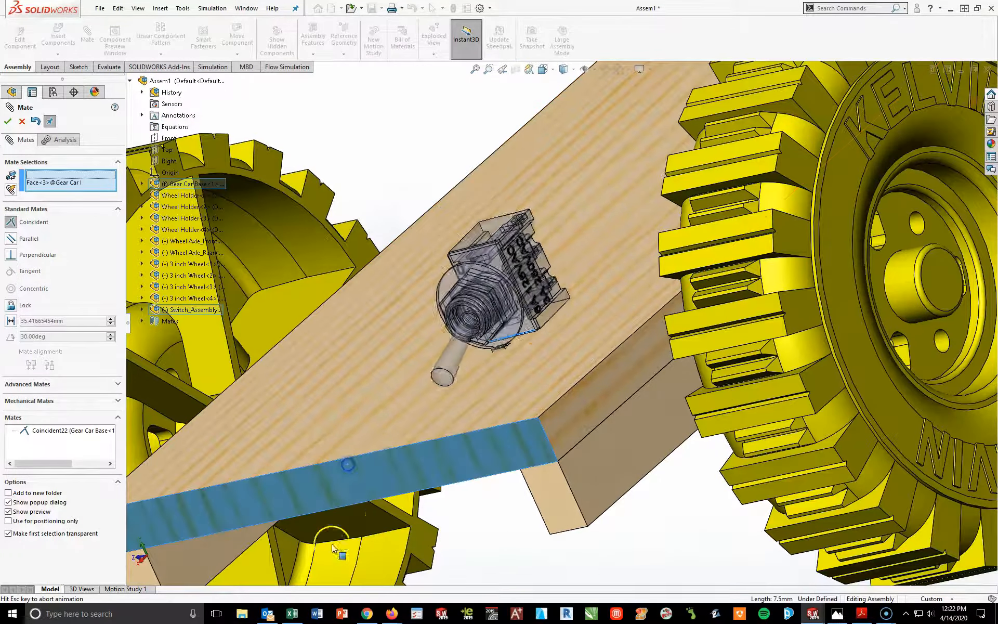
pyautogui.moveTo(344, 523); pyautogui.dragTo(318, 524, button='middle')
pyautogui.moveTo(249, 459); pyautogui.dragTo(292, 441, button='middle')
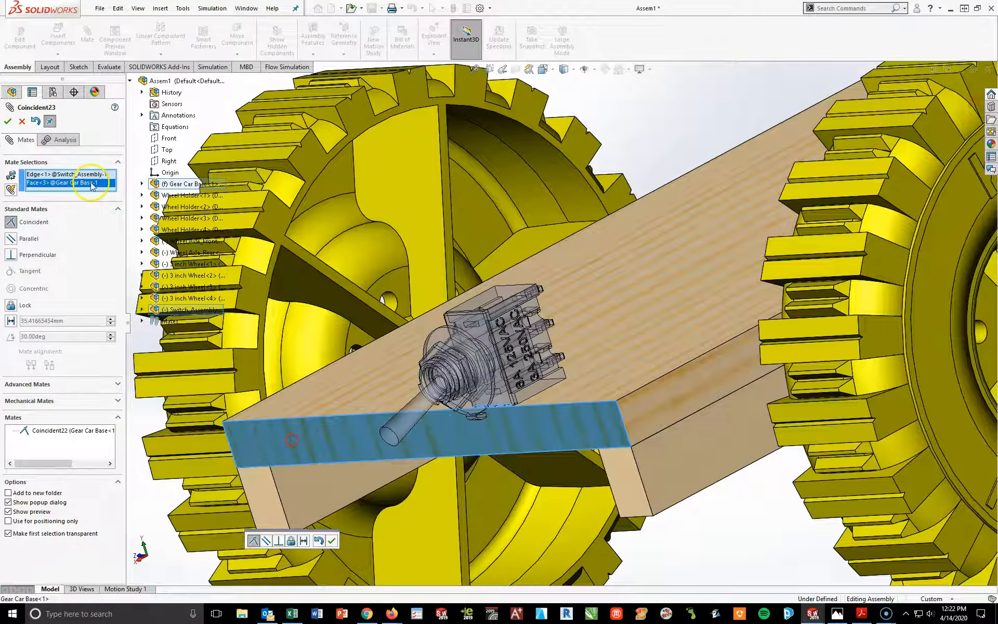
pyautogui.click(7, 121)
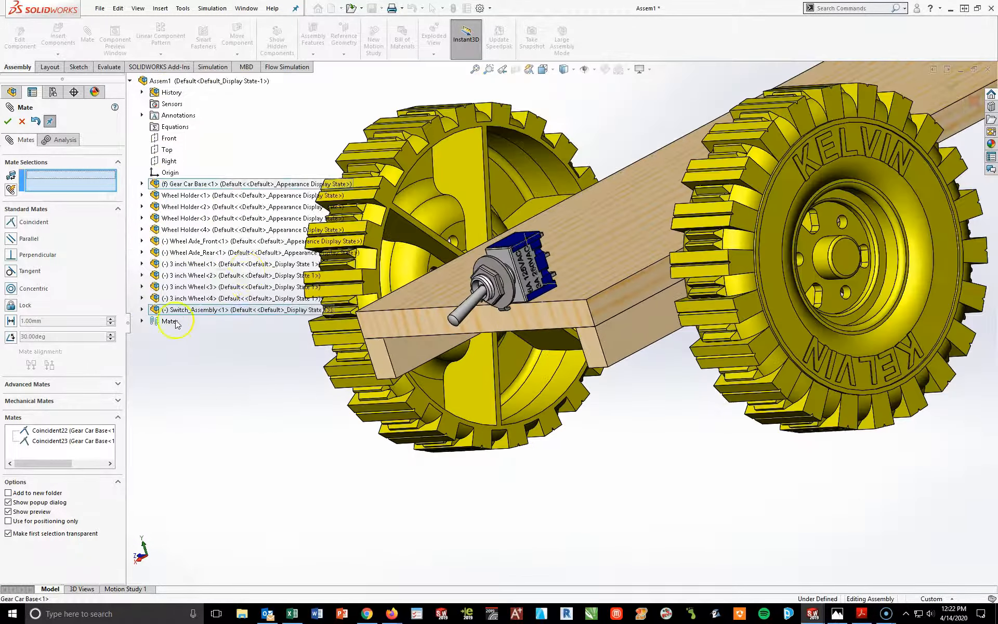
# Step: Add a 1.5 in distance mate between the Front Plane of Switch_Assembly and the long side face of Gear Car Base
pyautogui.click(141, 309)
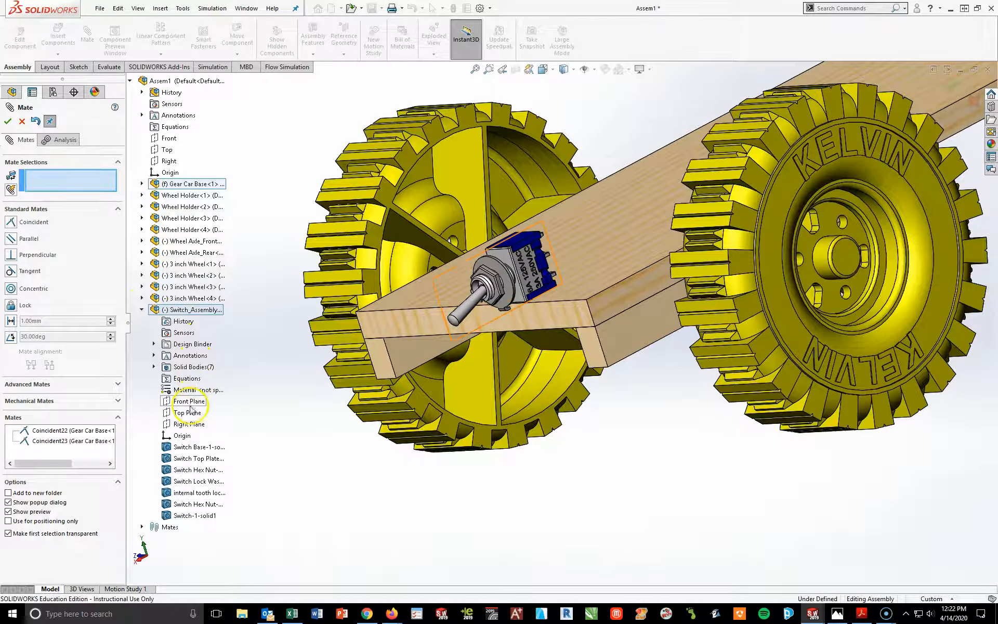
pyautogui.click(175, 405)
pyautogui.moveTo(278, 428); pyautogui.dragTo(541, 490, button='middle')
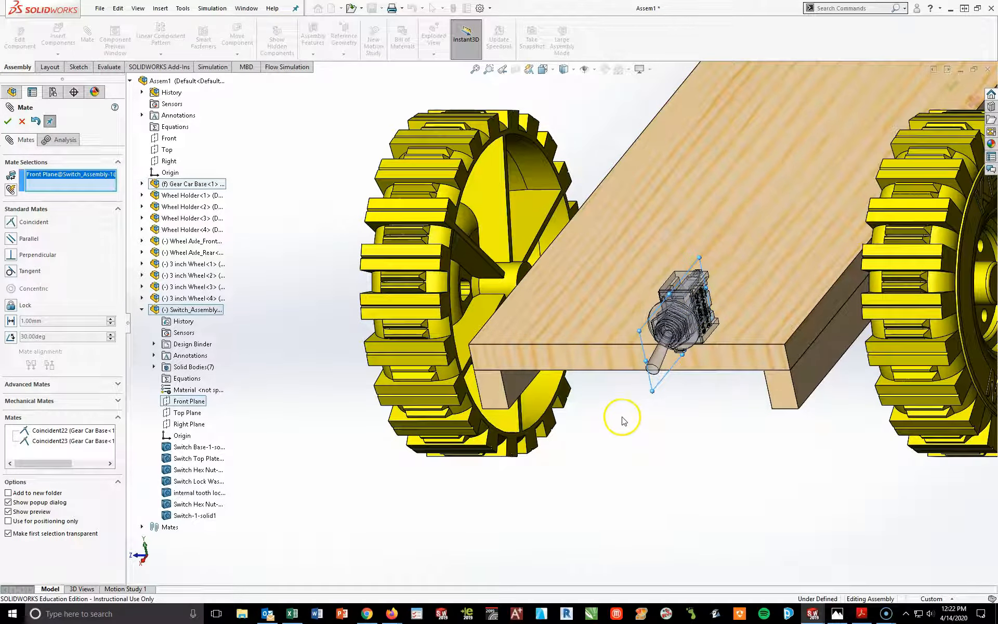
pyautogui.click(791, 347)
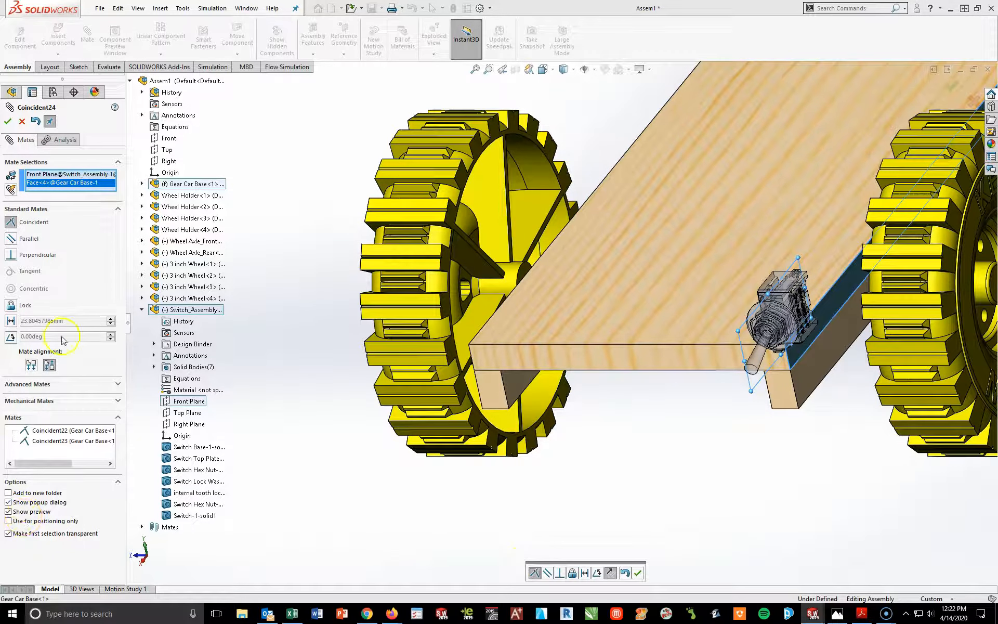
pyautogui.click(33, 321)
pyautogui.click(75, 320)
pyautogui.moveTo(76, 319); pyautogui.dragTo(24, 324)
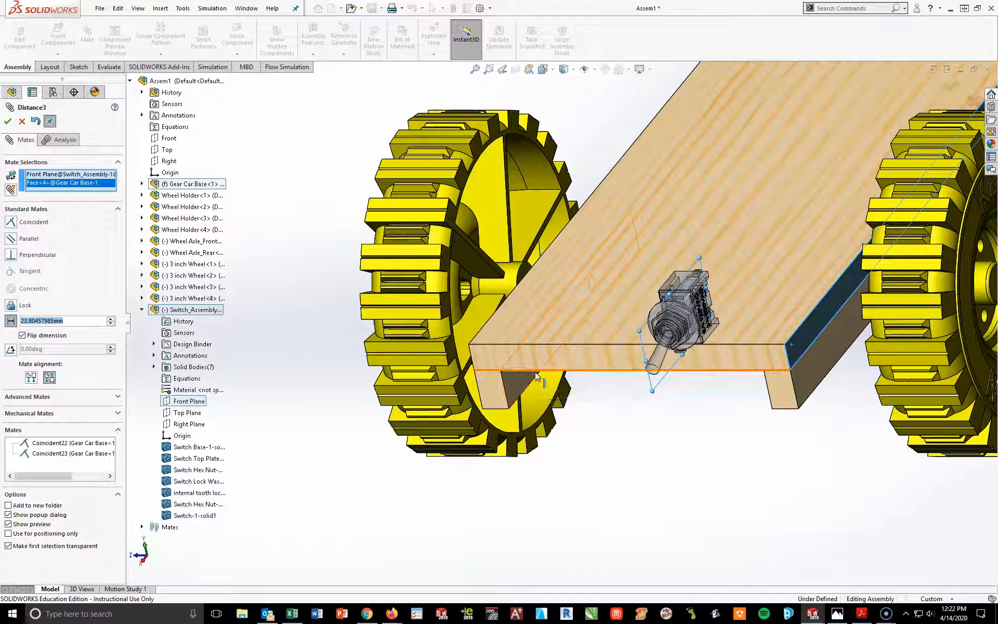
pyautogui.write('1.5')
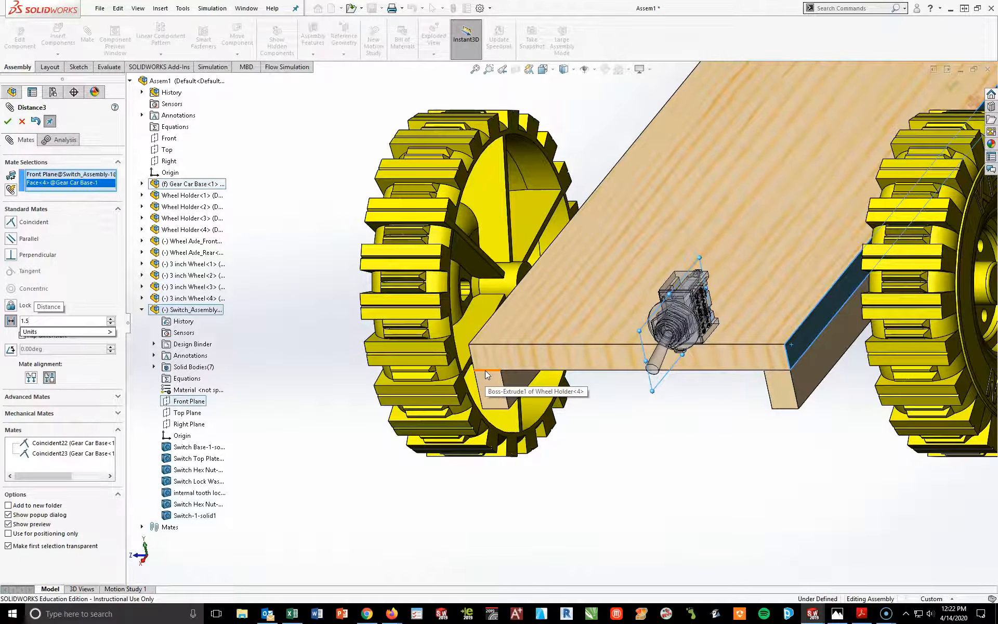
pyautogui.write('i')
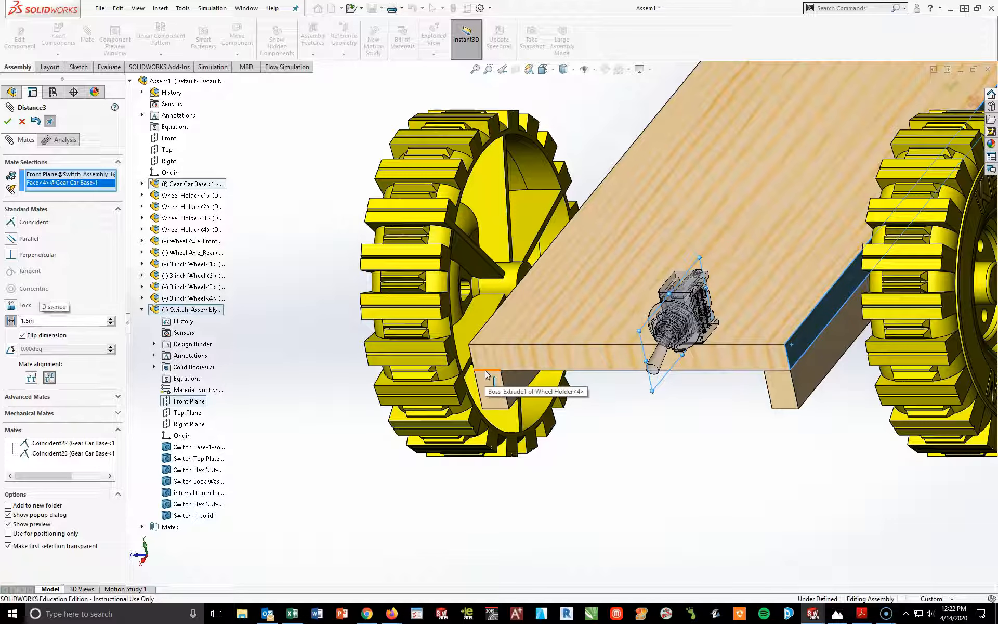
pyautogui.write('n')
pyautogui.press('Return')
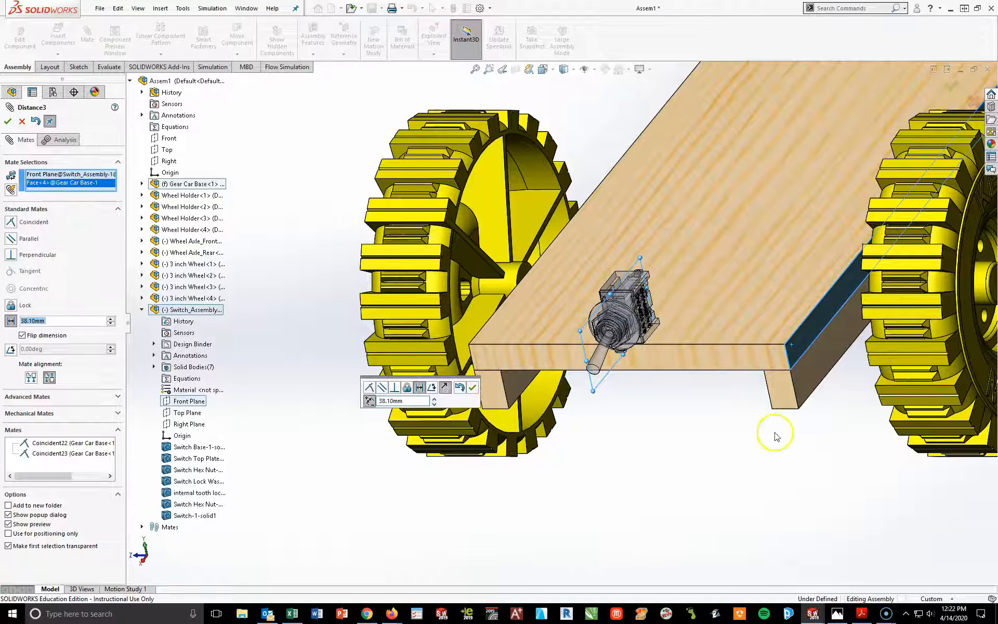
pyautogui.moveTo(657, 311); pyautogui.dragTo(705, 375, button='middle')
pyautogui.click(7, 121)
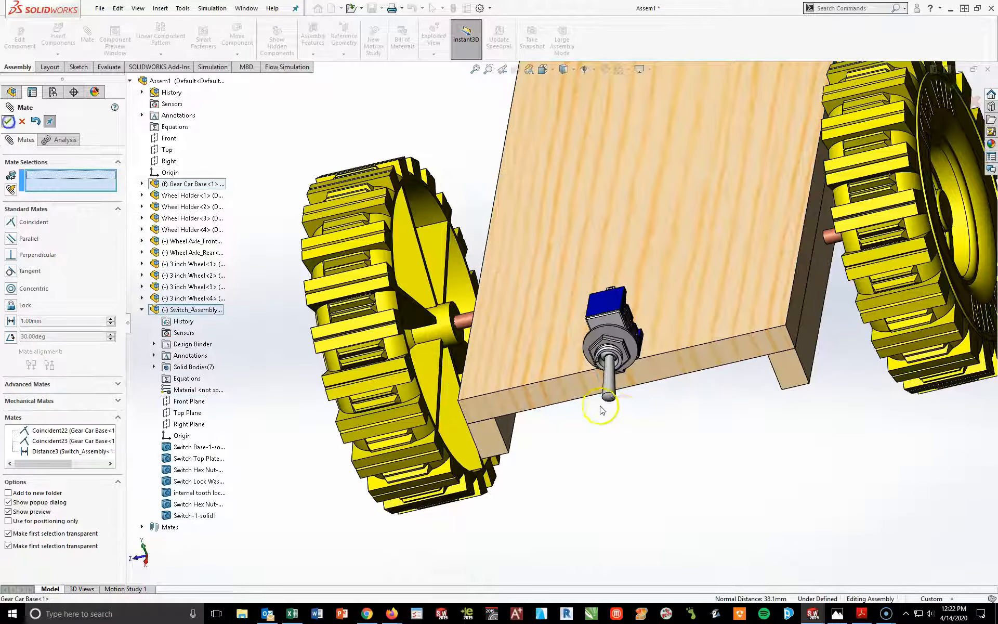
# Step: Finish mating, inspect the whole car in isometric view and from underneath, and collapse the Switch_Assembly tree
pyautogui.press('space')
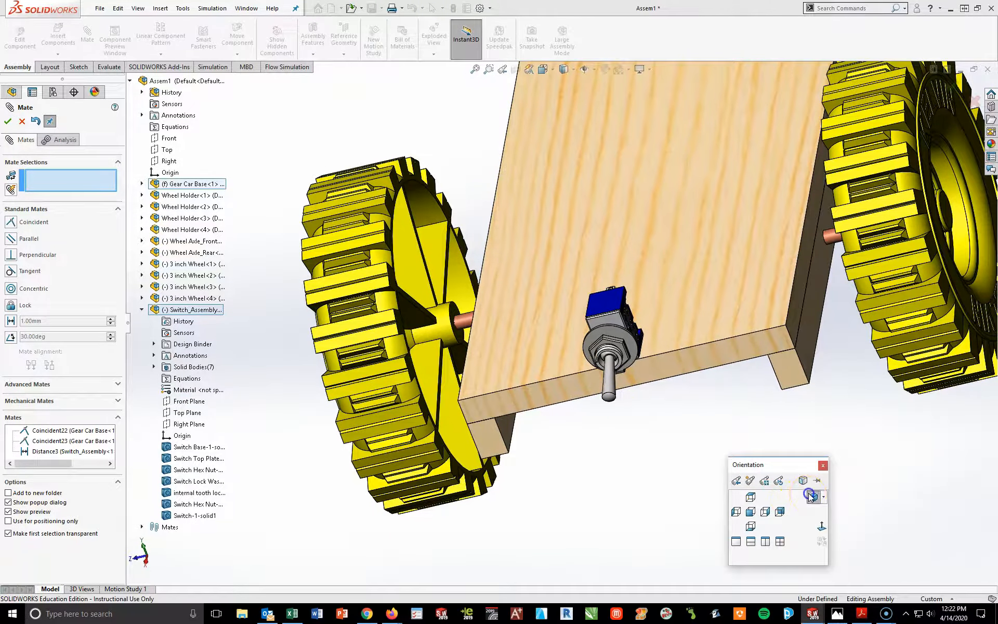
pyautogui.click(722, 527)
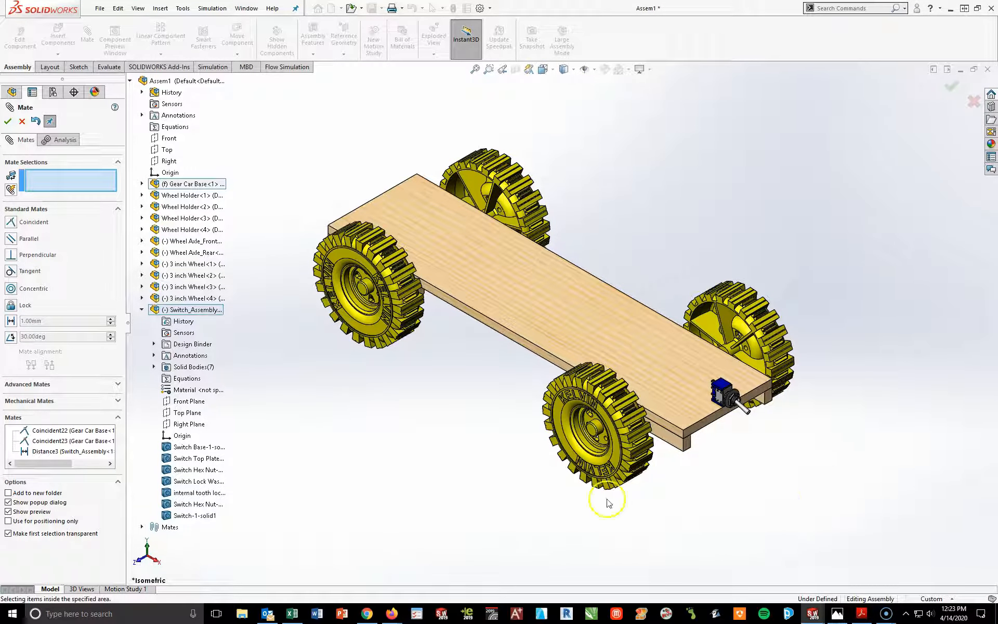
pyautogui.click(8, 121)
pyautogui.moveTo(791, 435); pyautogui.dragTo(638, 305, button='middle')
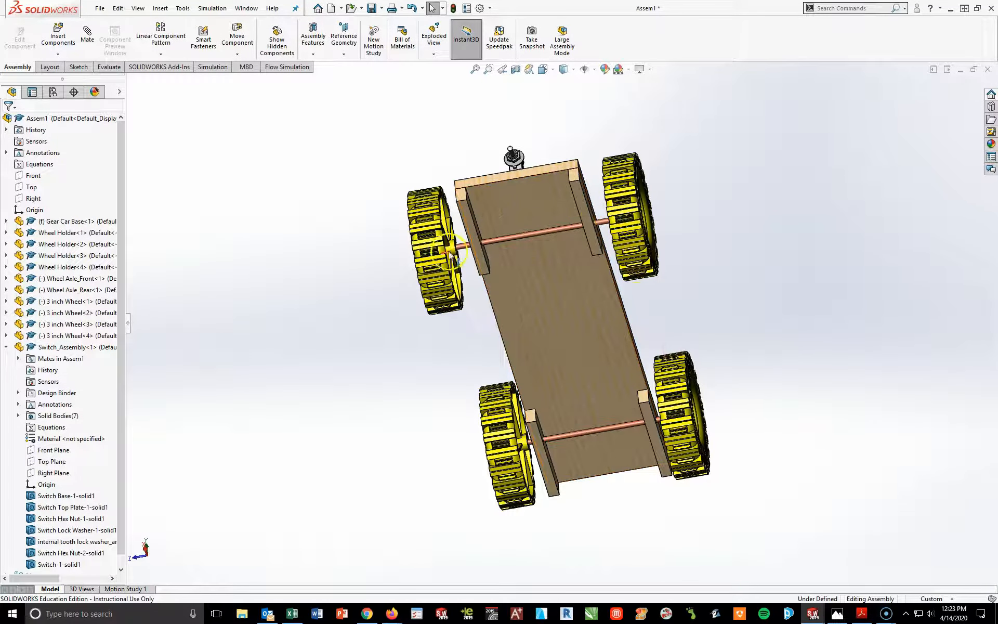
pyautogui.moveTo(702, 319); pyautogui.dragTo(715, 372, button='middle')
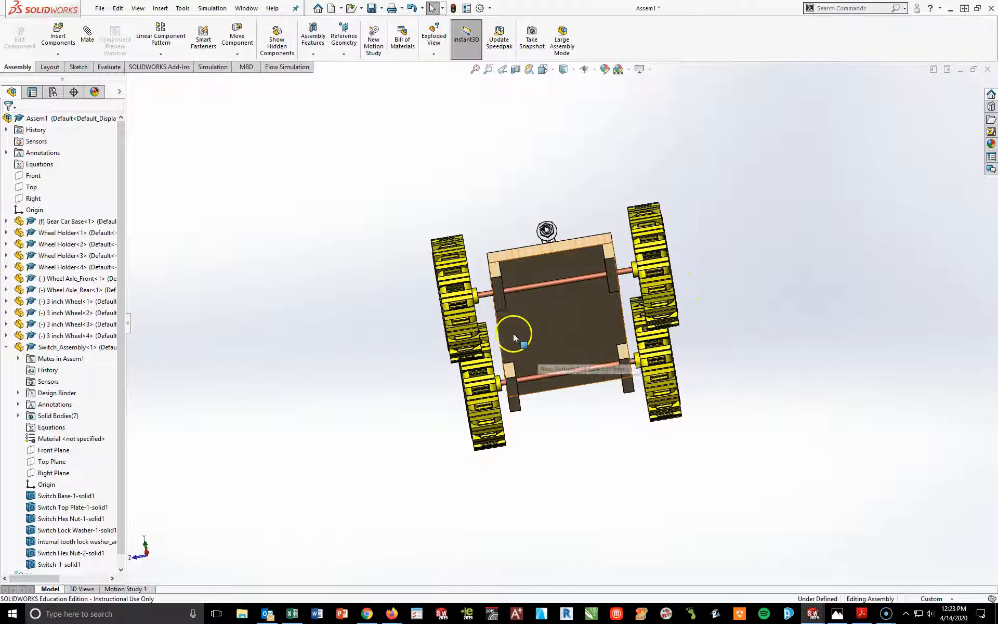
pyautogui.click(6, 346)
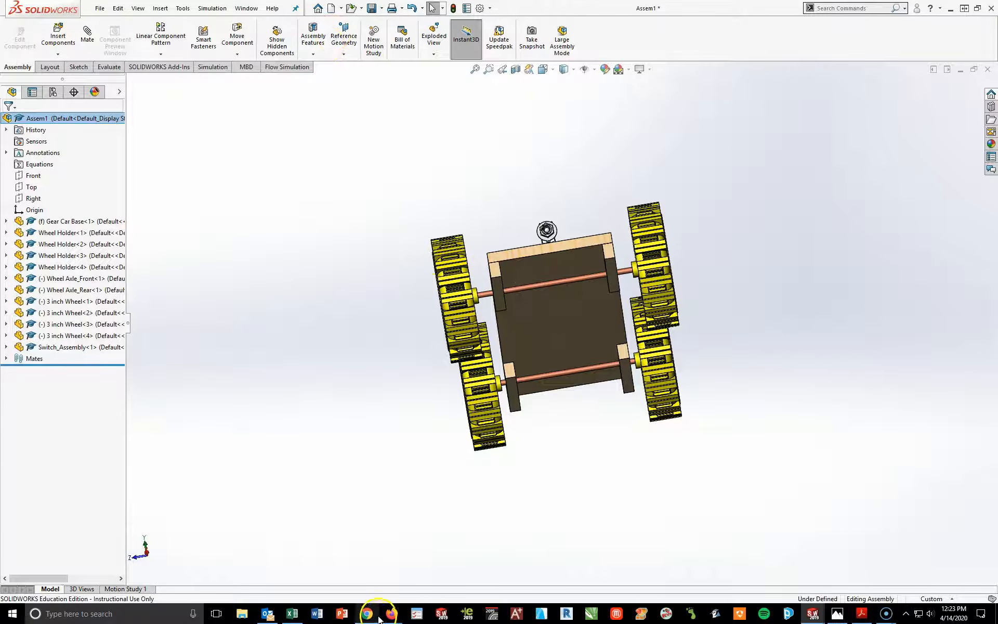
# Step: Switch to Firefox, review the Remote Learning - Week 2 assignment's objectives and attached part files, and return to SOLIDWORKS
pyautogui.moveTo(384, 616)
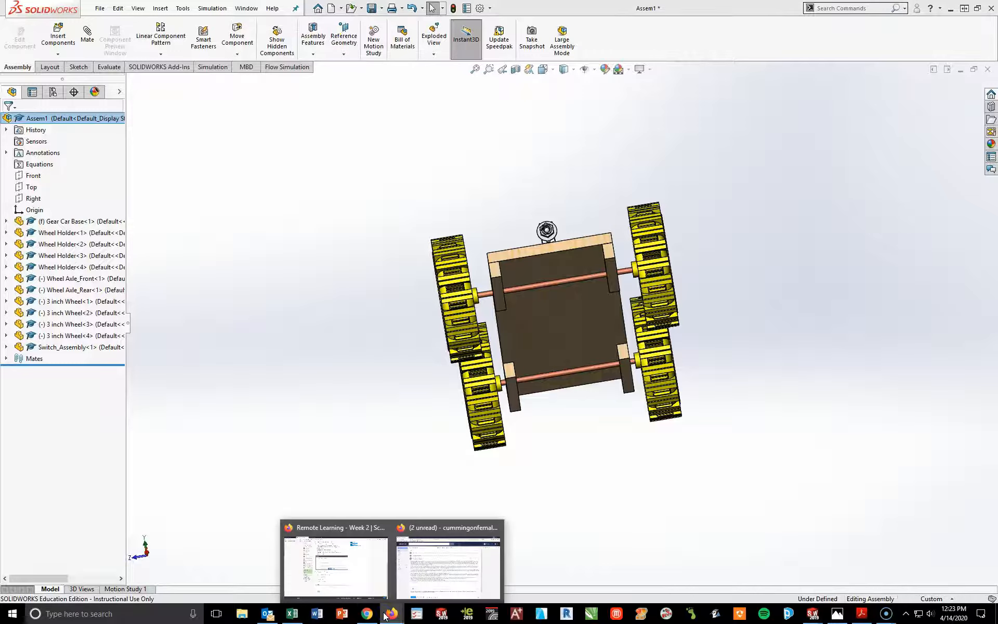
pyautogui.click(368, 582)
pyautogui.scroll(5, 580, 308)
pyautogui.scroll(-5, 581, 307)
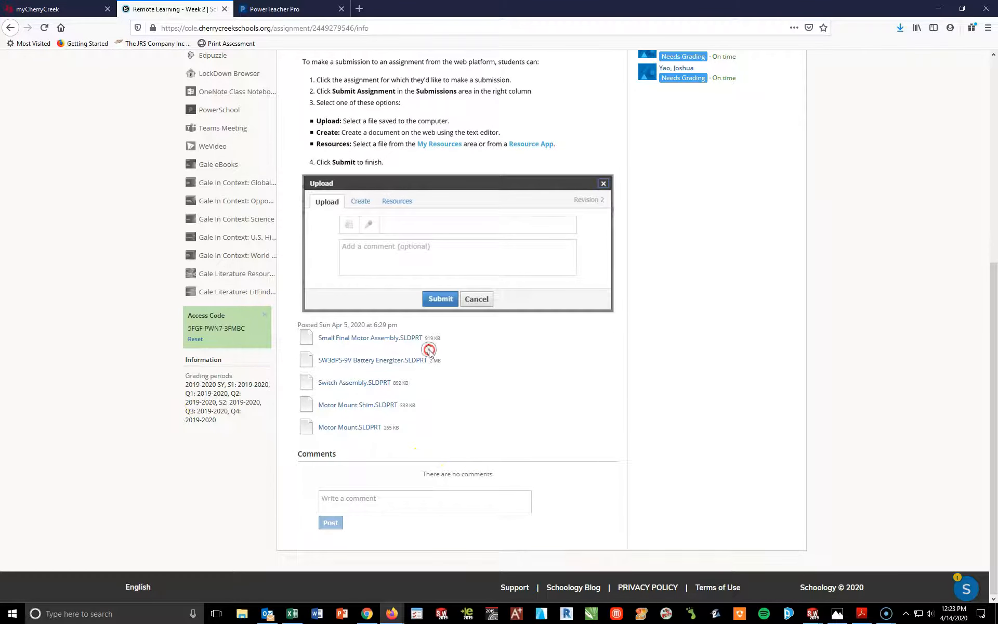
pyautogui.scroll(5, 652, 392)
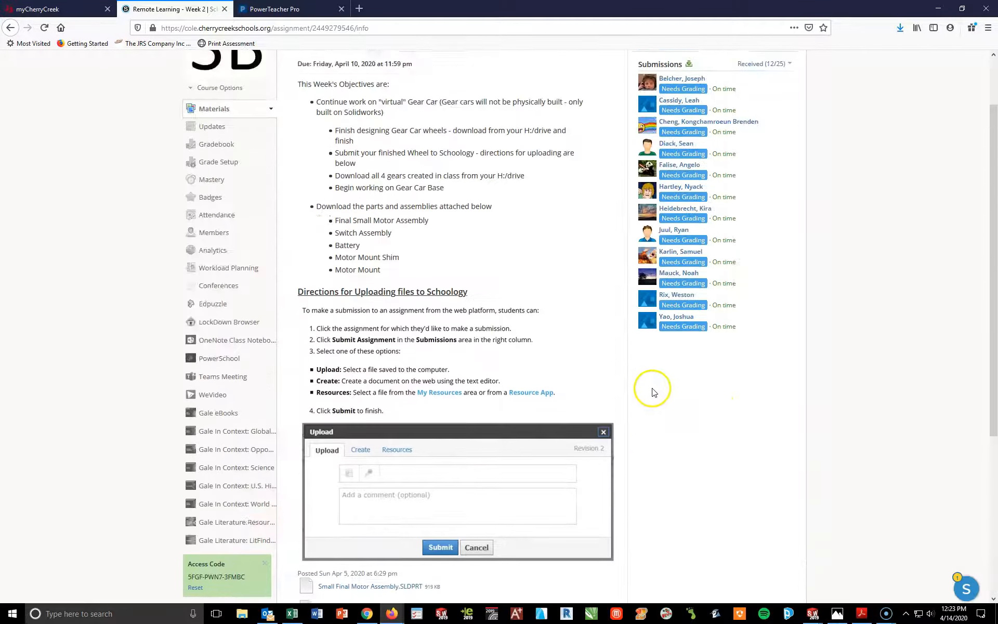
pyautogui.scroll(-5, 598, 419)
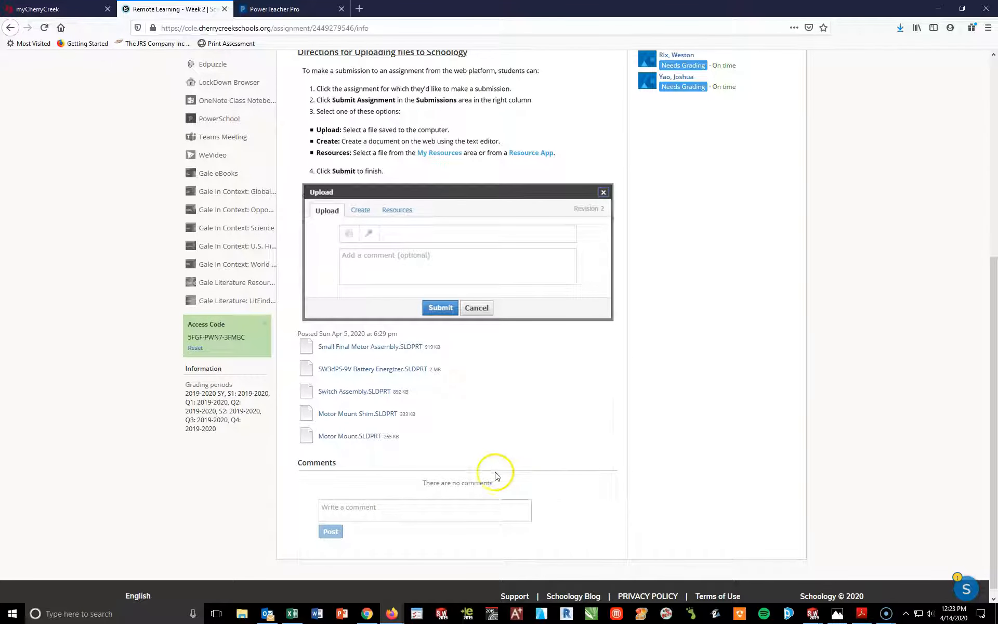
pyautogui.click(813, 613)
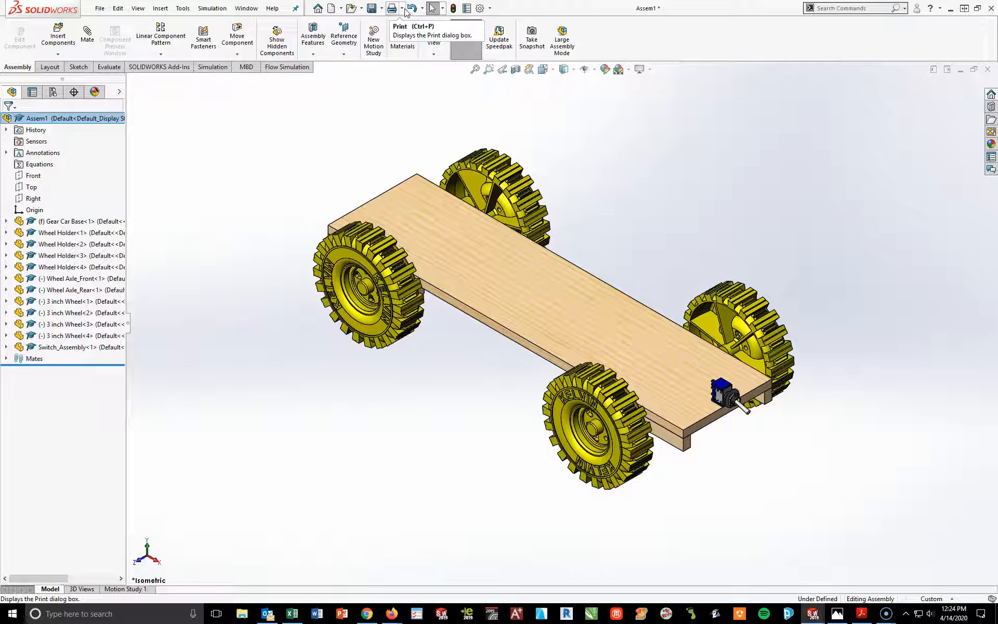
# Step: Save the assembly as "Gear Car Base Sub_Assembly" in the Gear Car 2020 folder
pyautogui.click(381, 8)
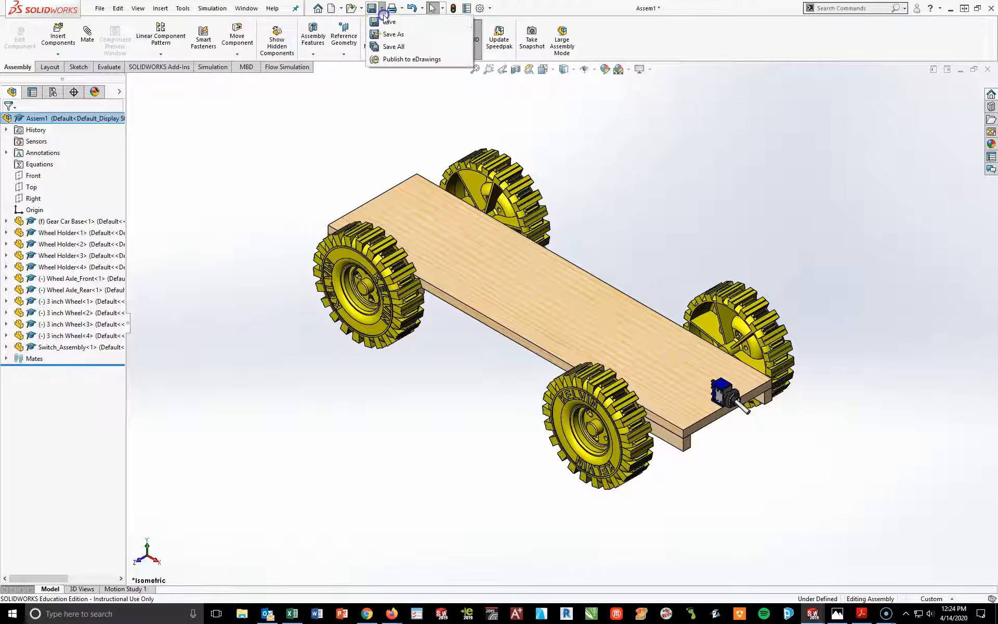
pyautogui.click(393, 35)
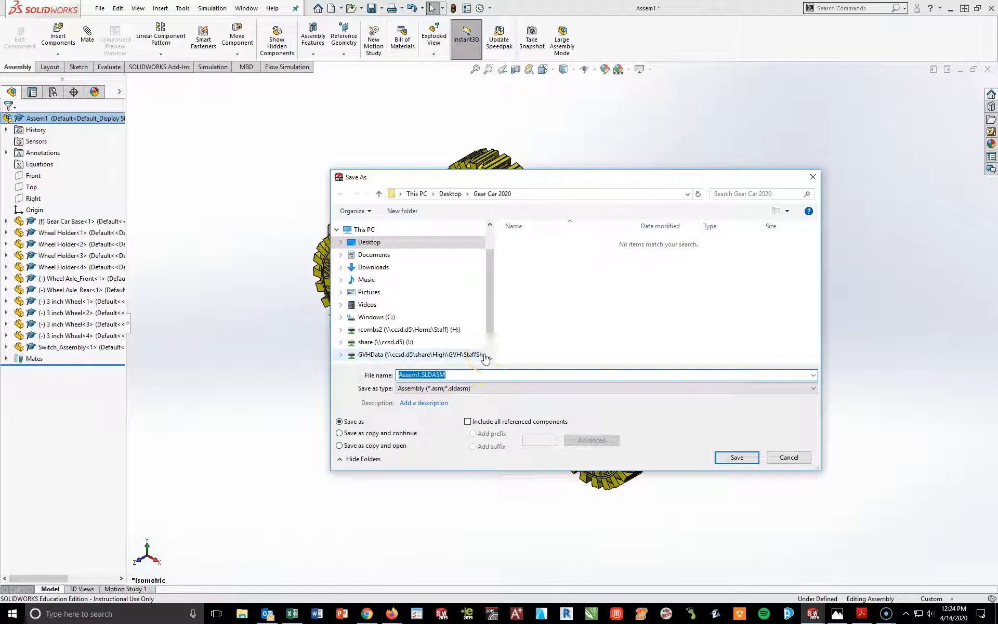
pyautogui.write('Gear Car.Base Sub_Assembly')
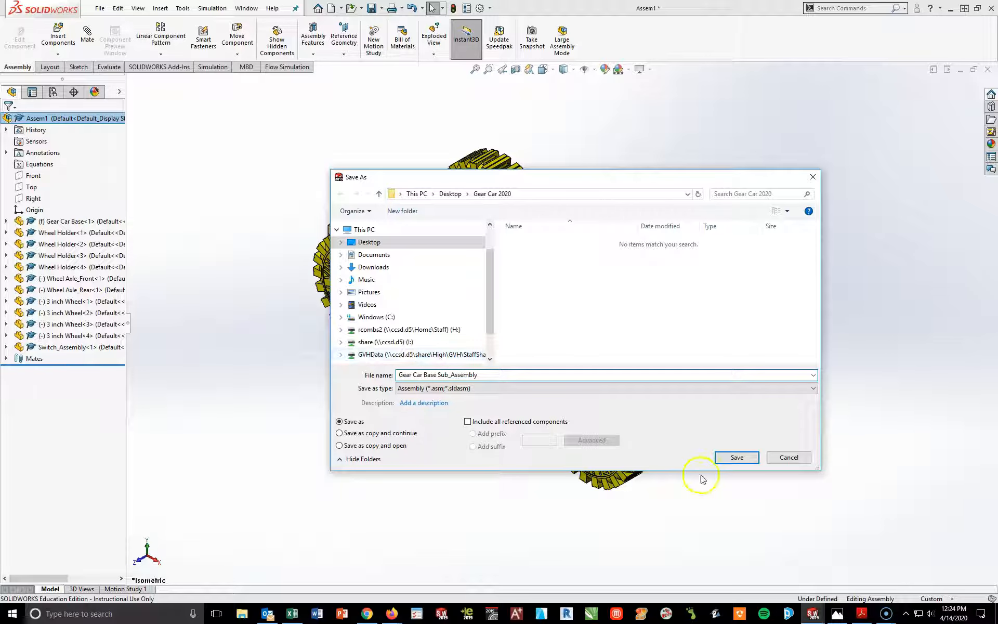
pyautogui.click(736, 457)
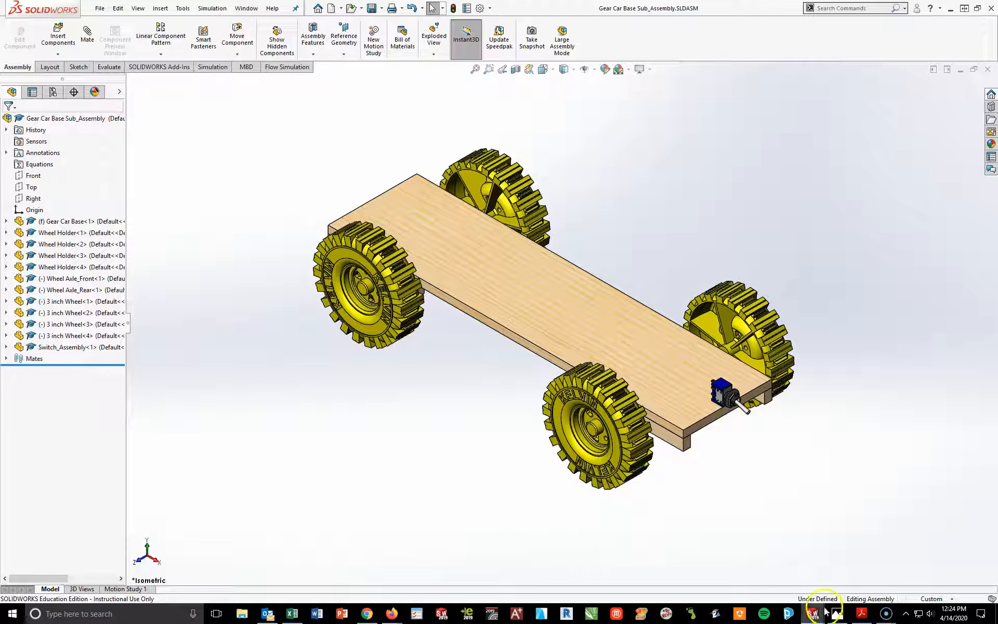
pyautogui.moveTo(813, 612)
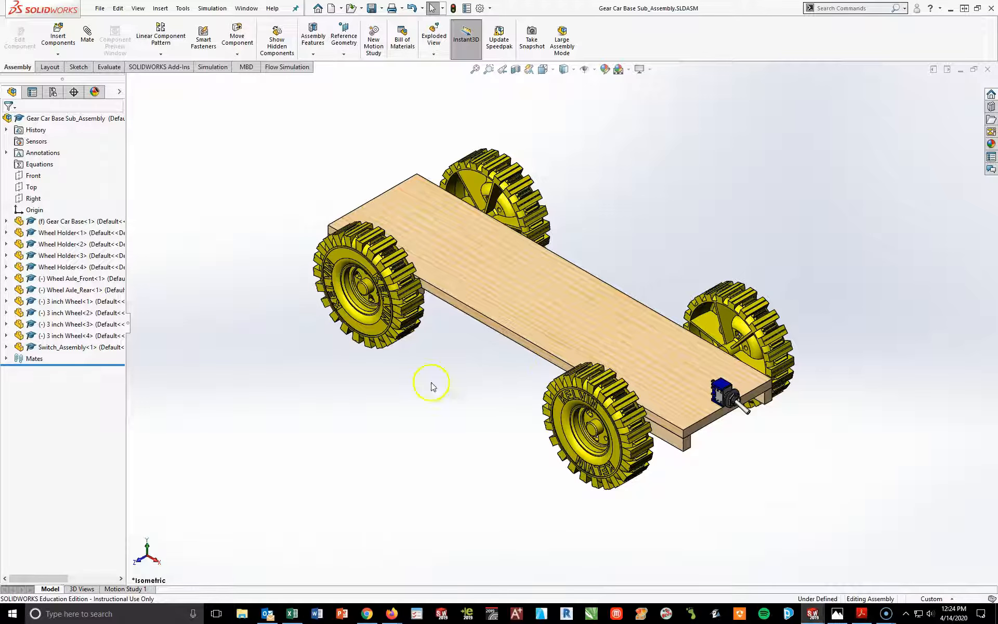